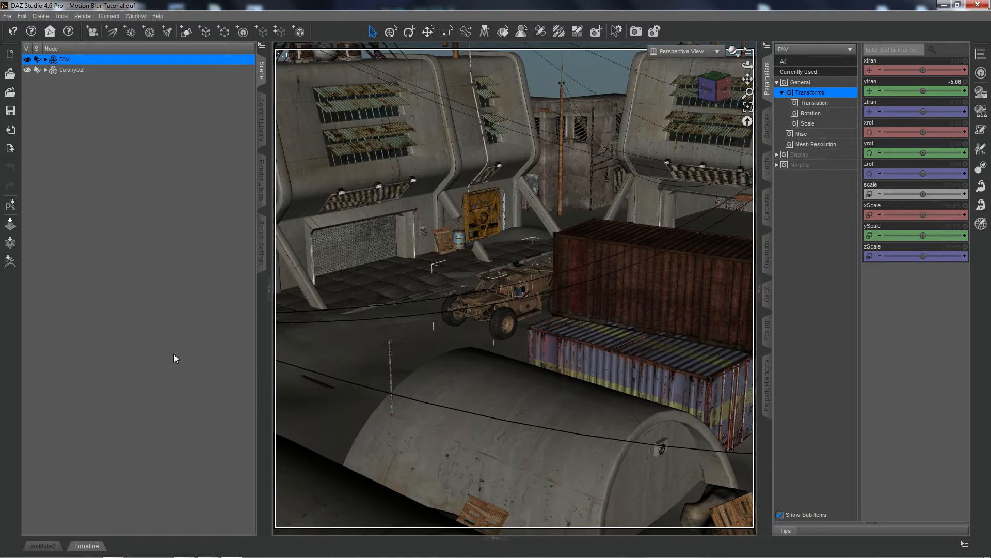
Show the Timeline pane below the viewport, keeping the FAV vehicle selected in the scene.
click(66, 69)
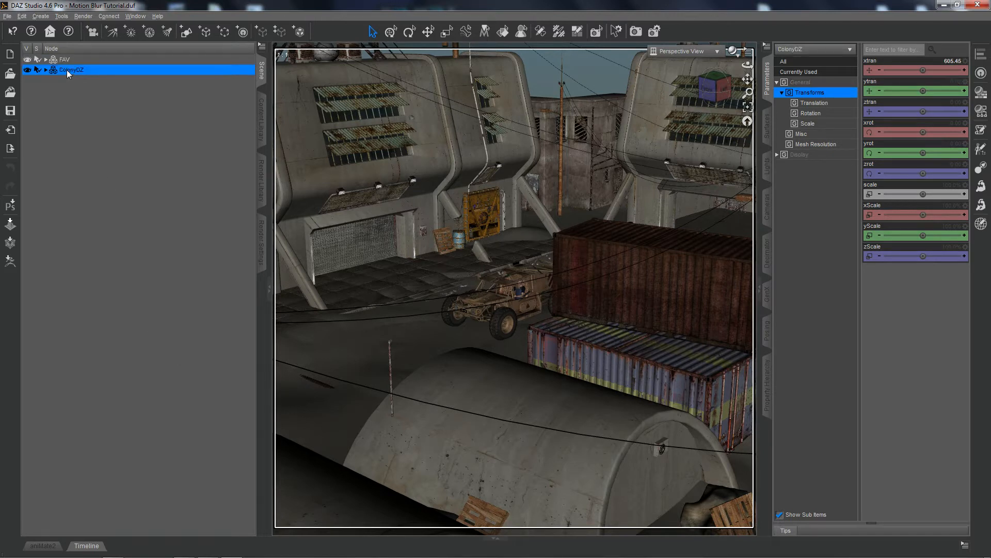
click(58, 61)
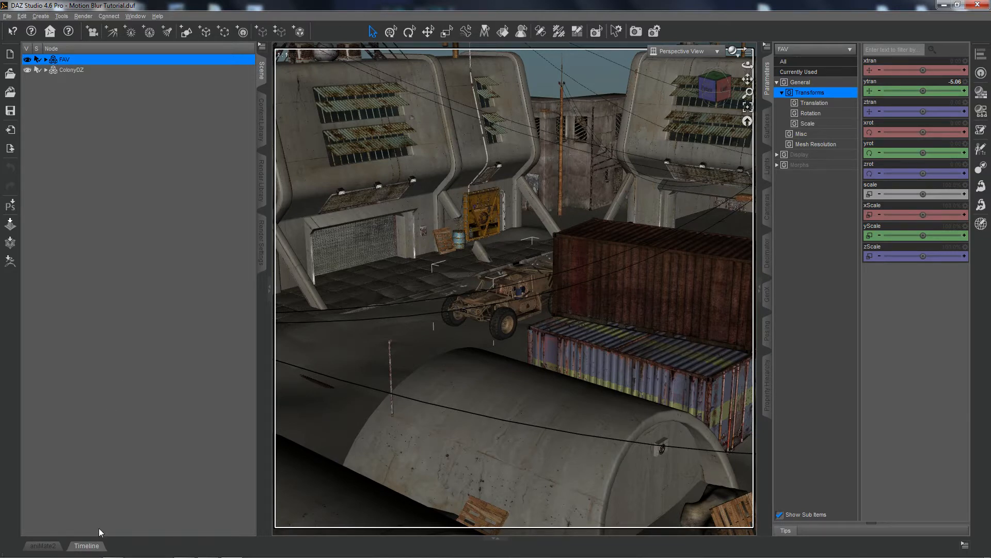
click(86, 546)
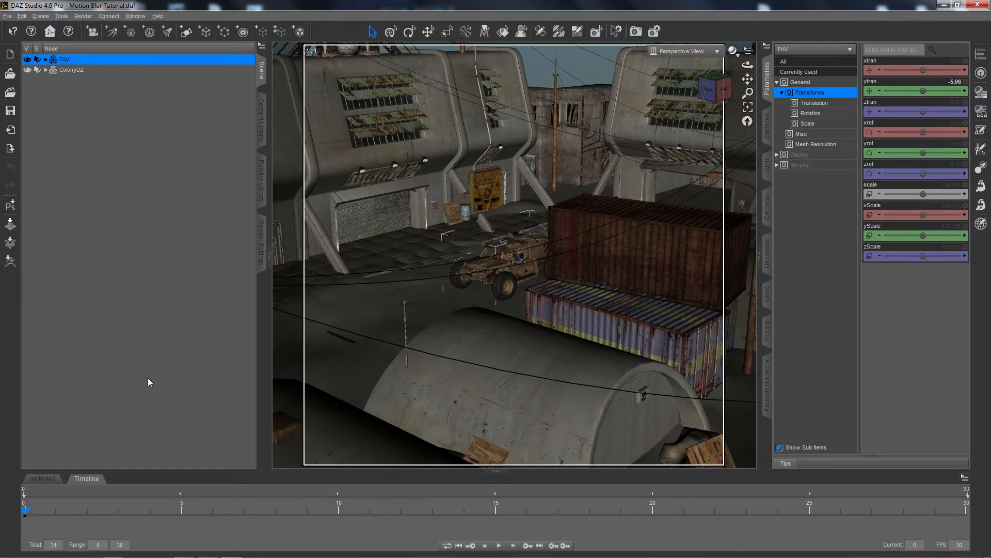
click(88, 480)
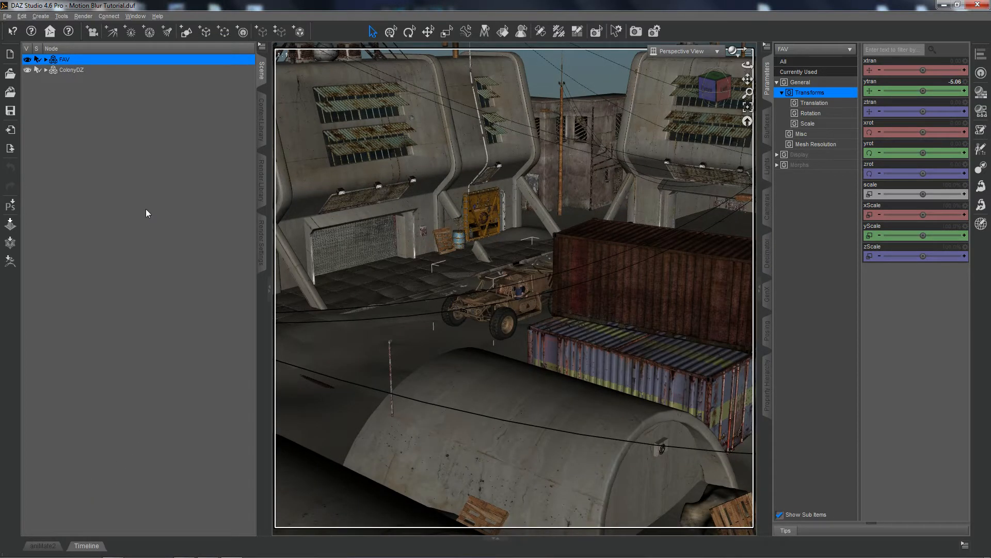
click(139, 18)
mouse_move(135, 29)
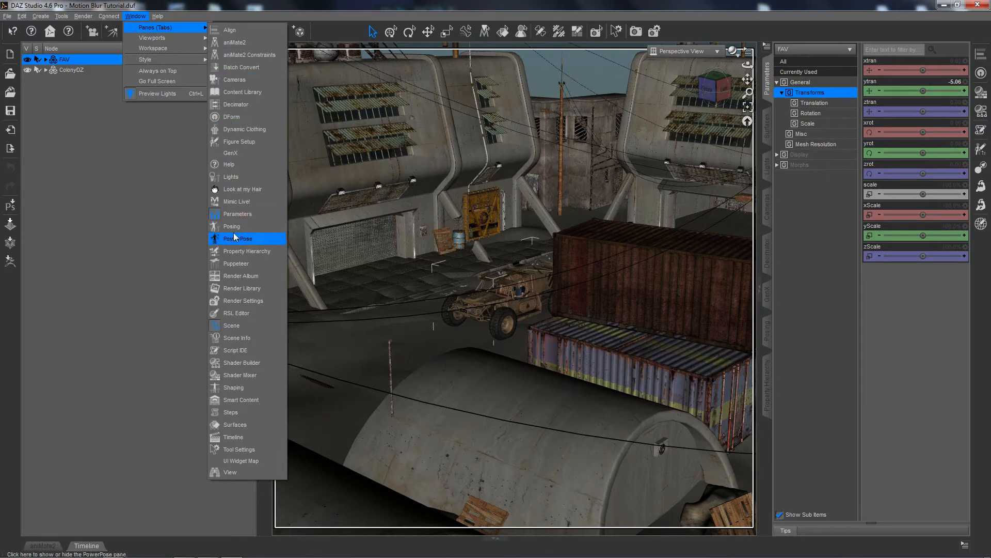
click(234, 438)
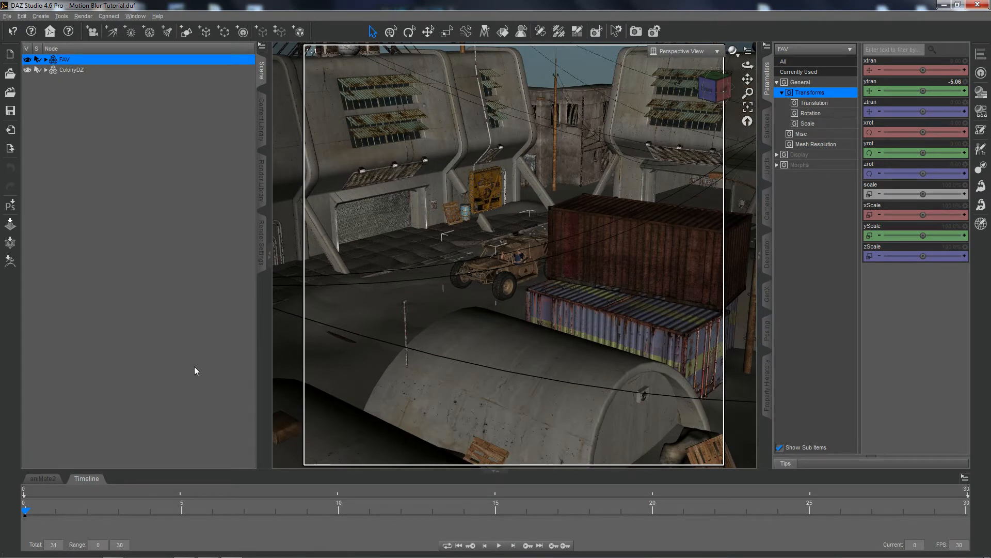
Make sure Motion Blur is enabled in the 3Delight render settings and return to the scene's node list.
click(263, 261)
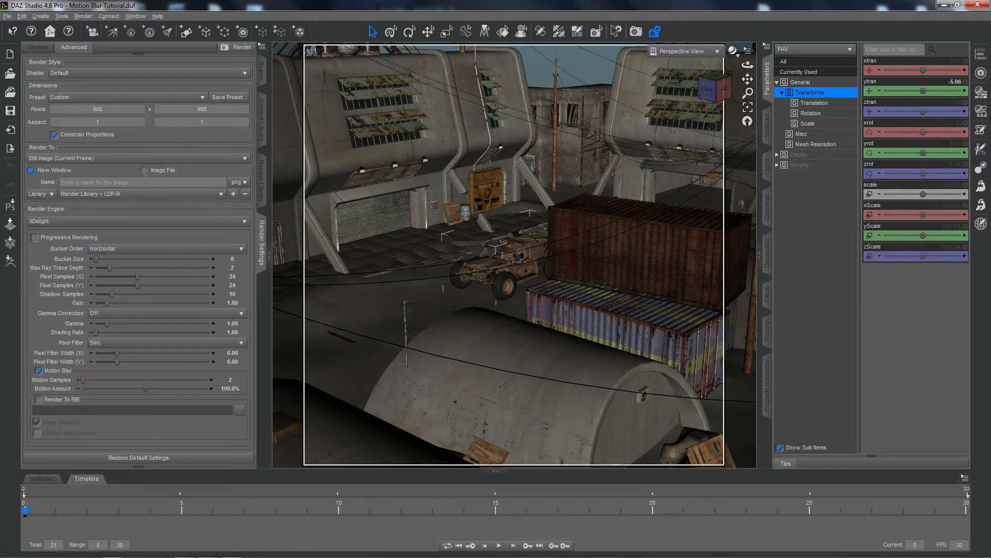
click(39, 371)
click(39, 372)
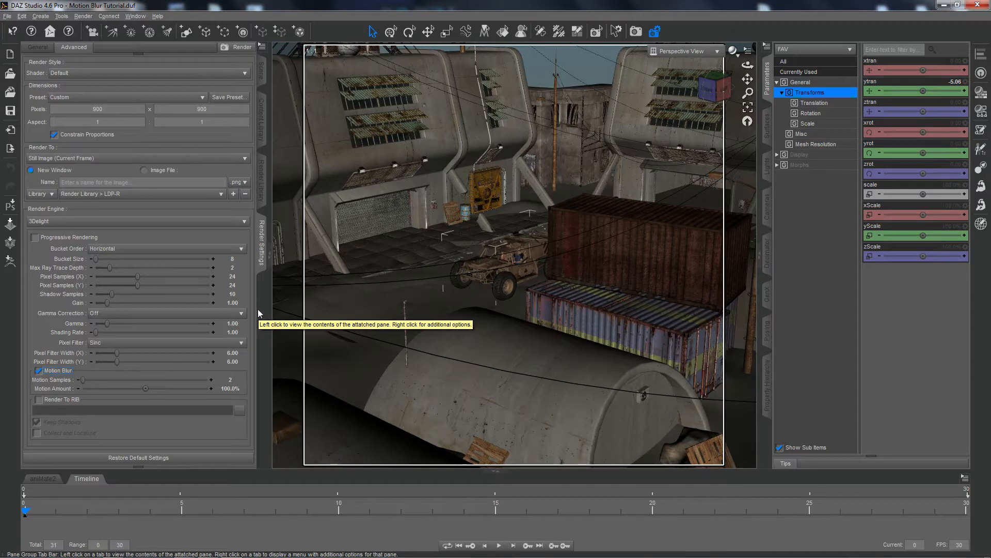
click(262, 72)
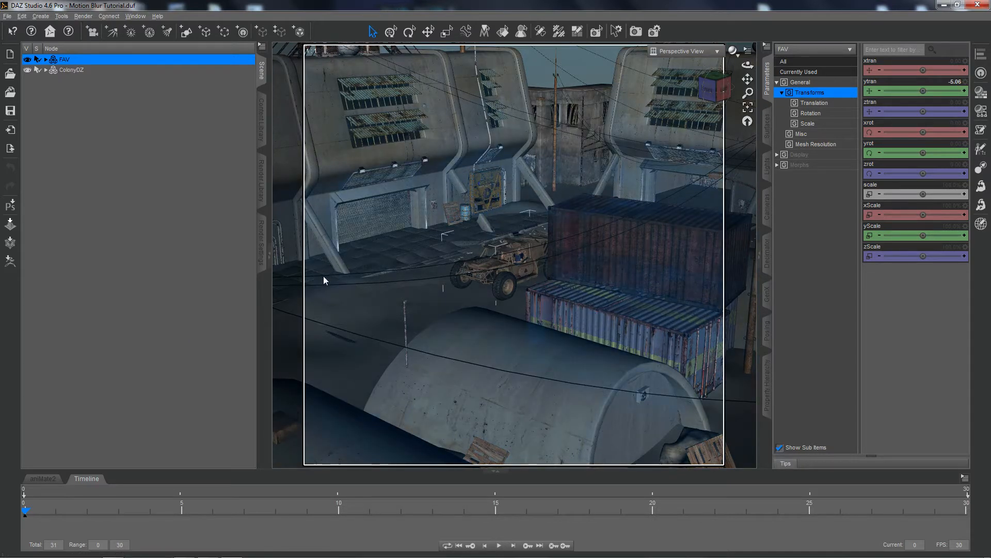
click(263, 259)
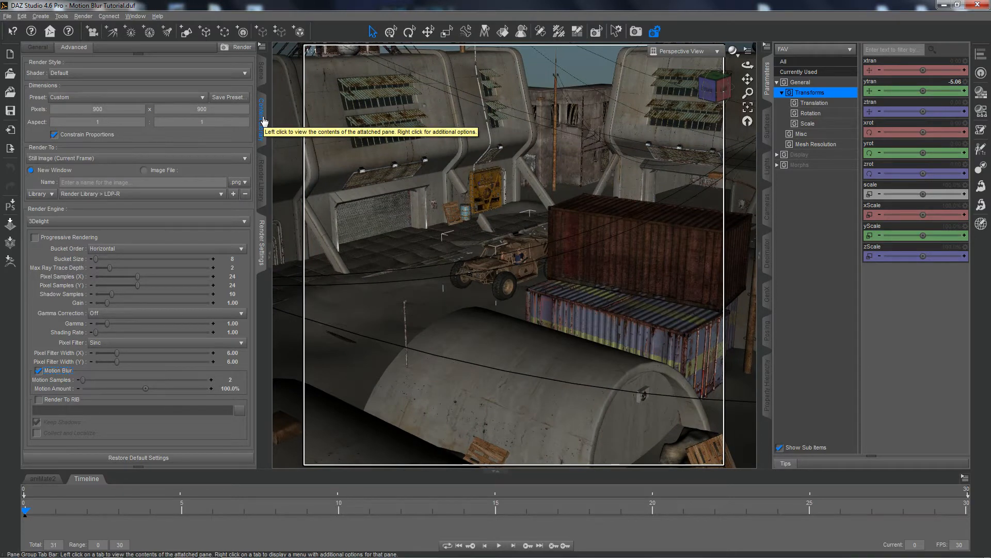
click(262, 74)
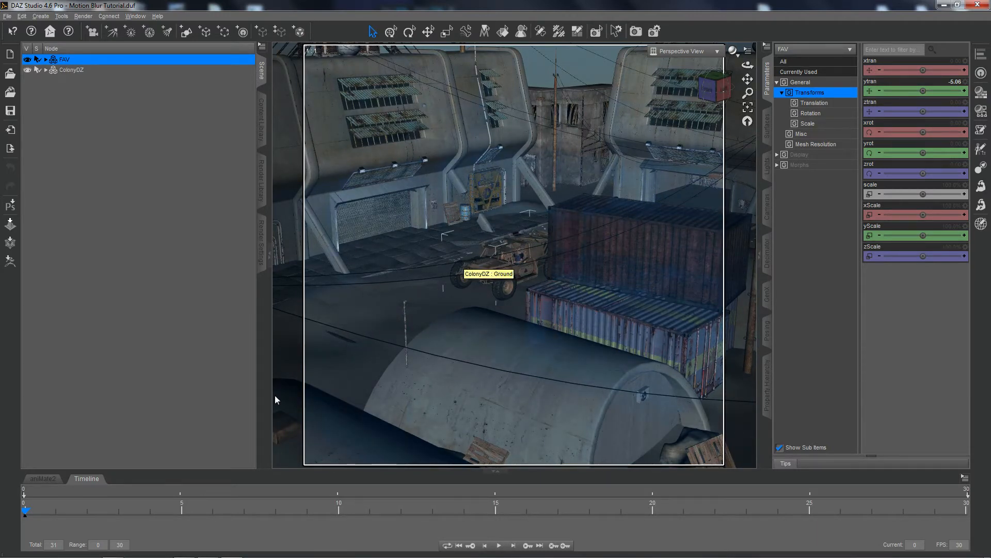
At frame 5, move the ColonyDZ environment along its Z axis to about -435.
click(181, 511)
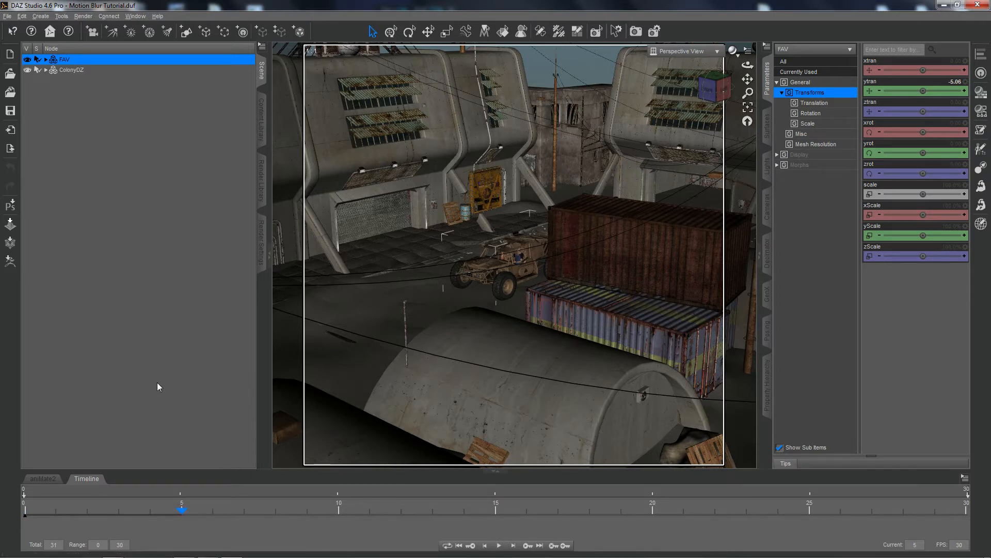
click(67, 73)
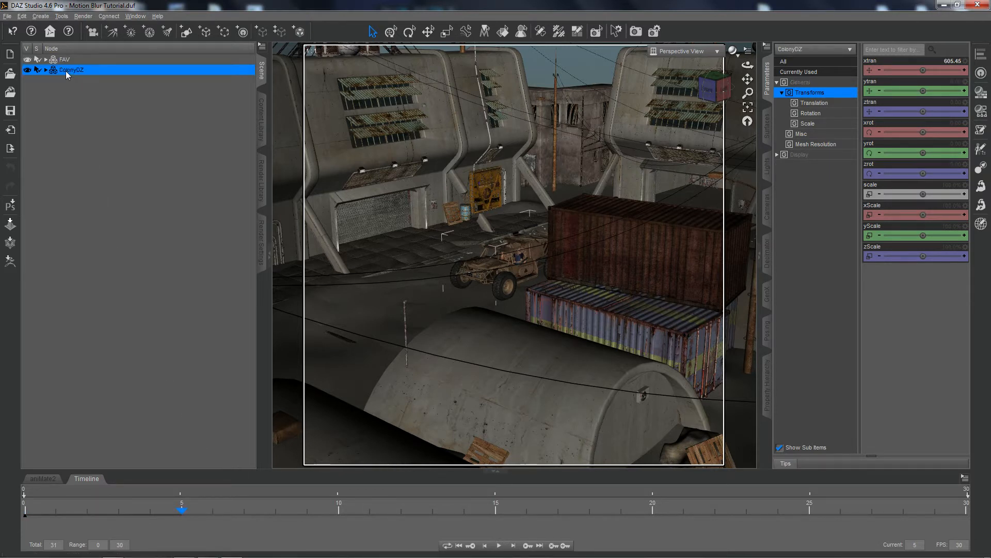
click(429, 33)
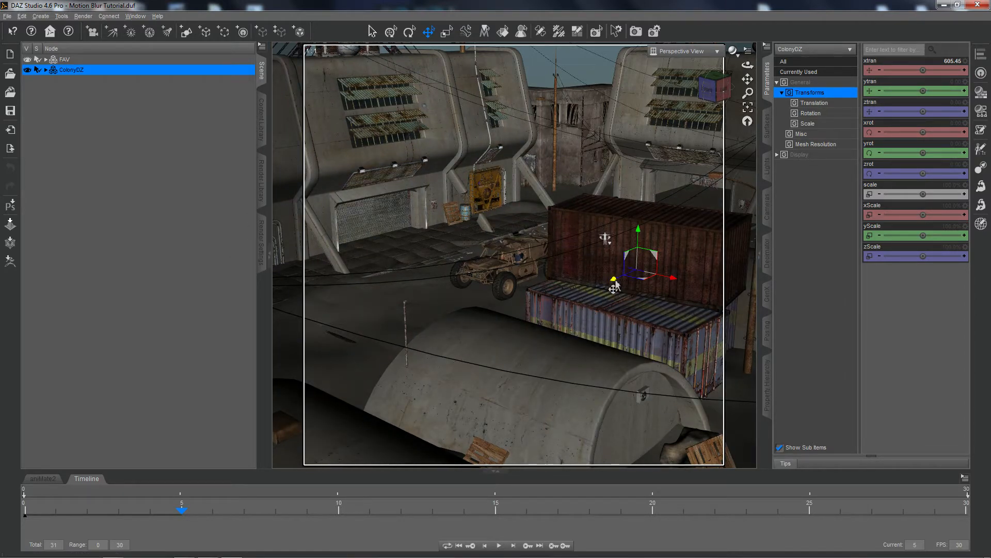
drag(615, 287, 677, 255)
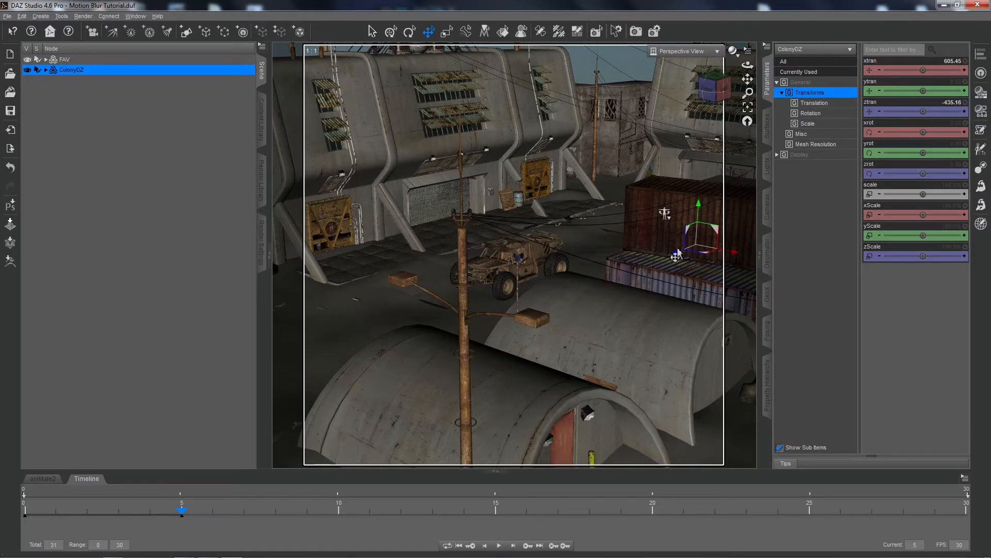
click(676, 256)
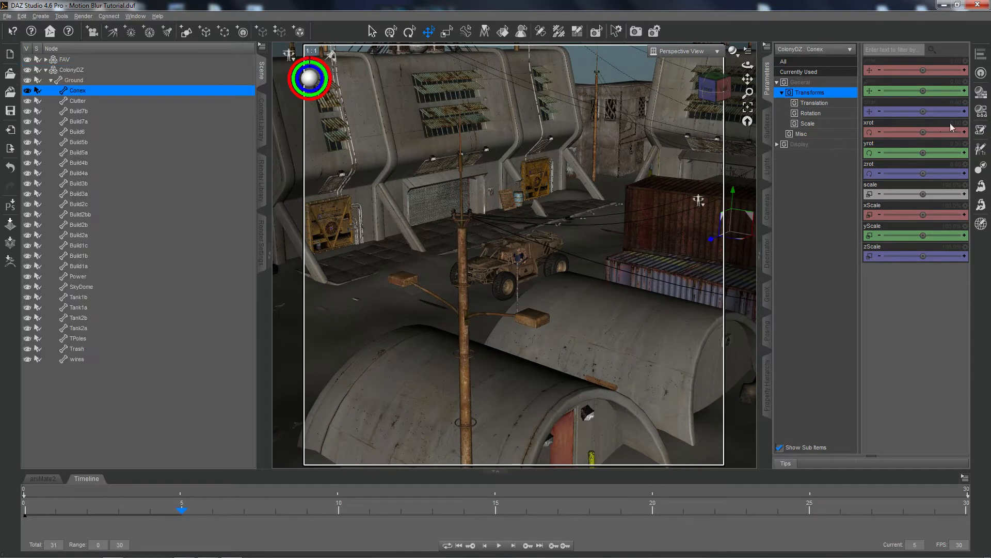
Reselect the whole ColonyDZ environment and set its Z translation at frame 5 to -500.
click(59, 71)
click(47, 69)
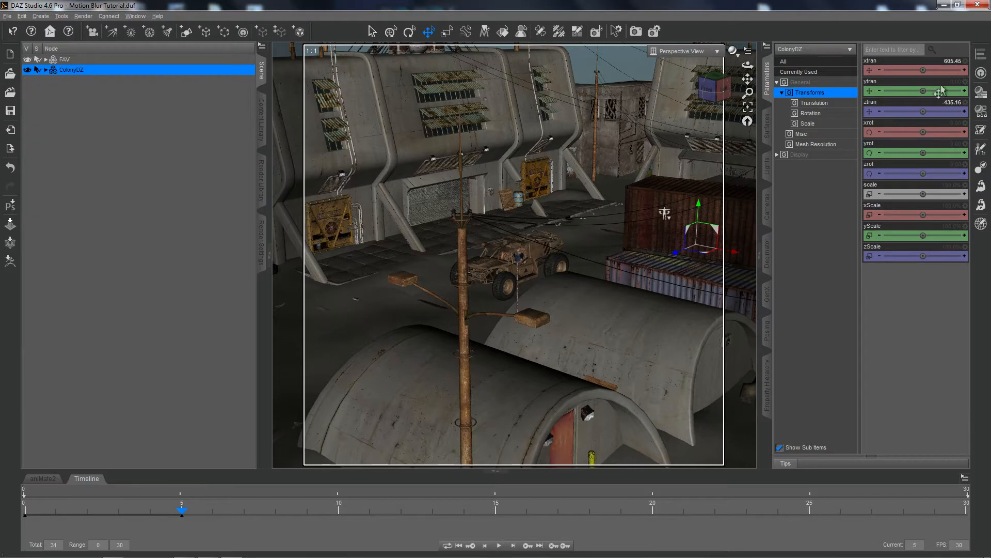
click(952, 103)
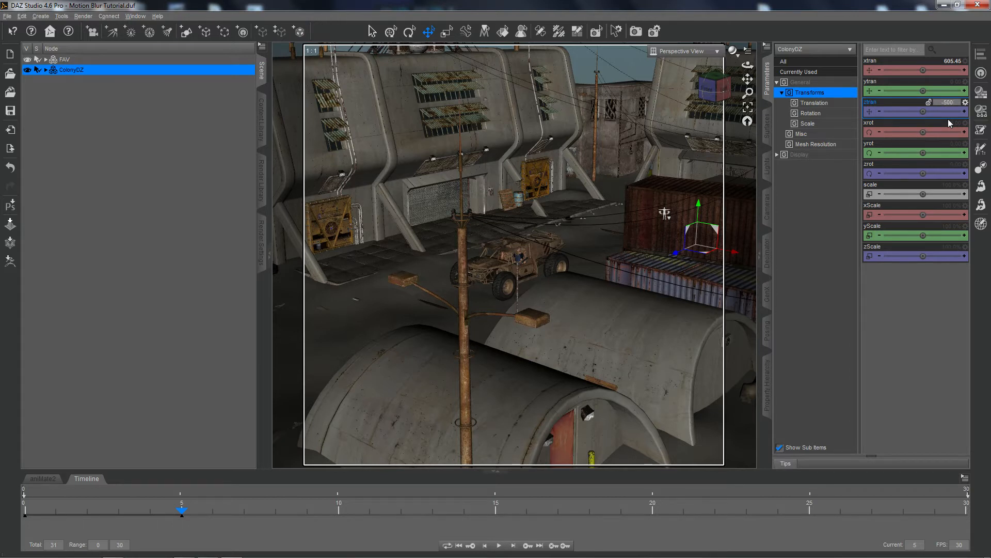
key(Return)
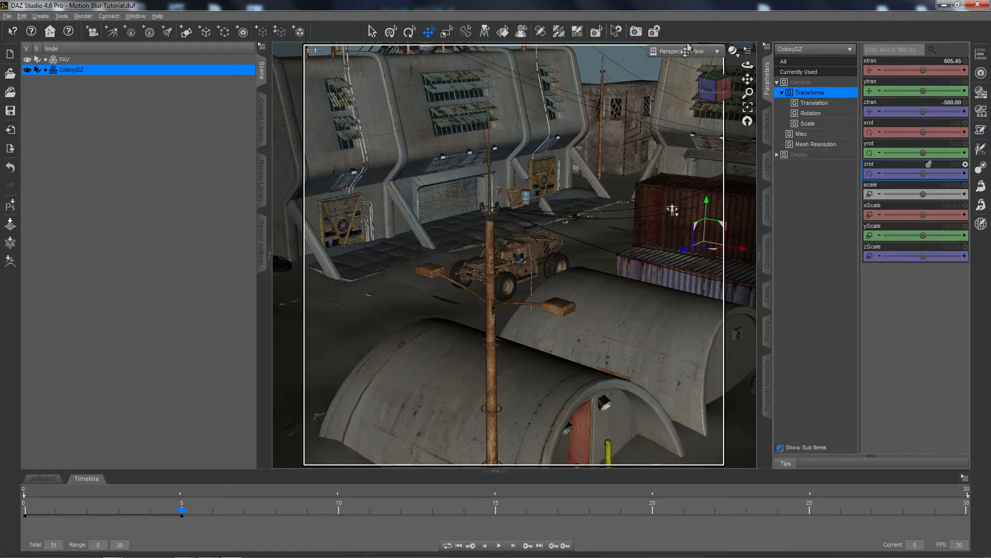
click(635, 32)
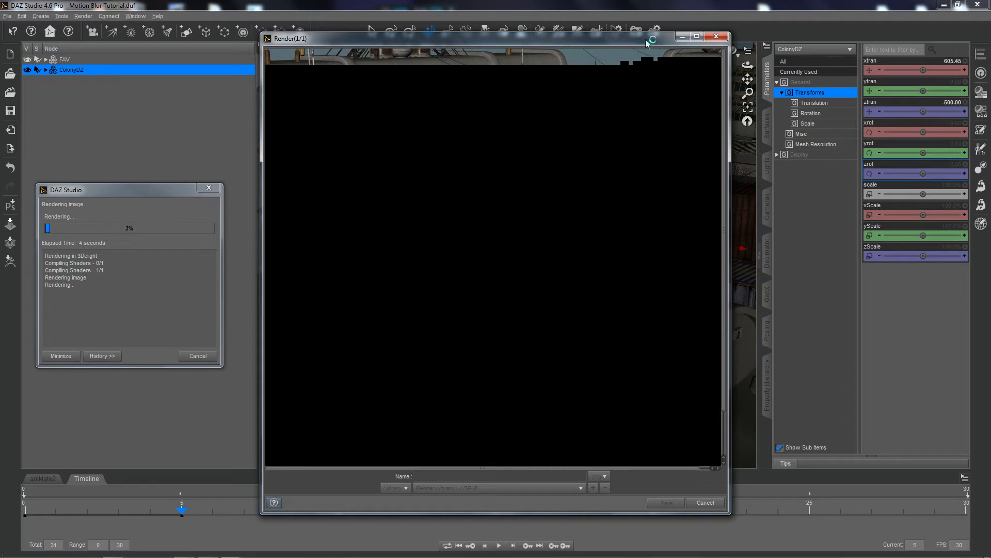
click(696, 37)
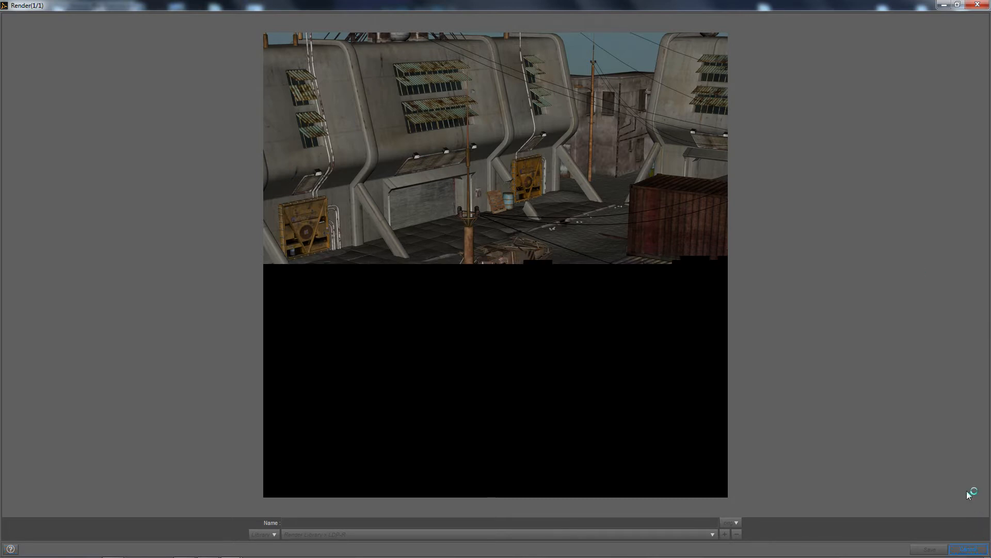
click(969, 549)
click(471, 292)
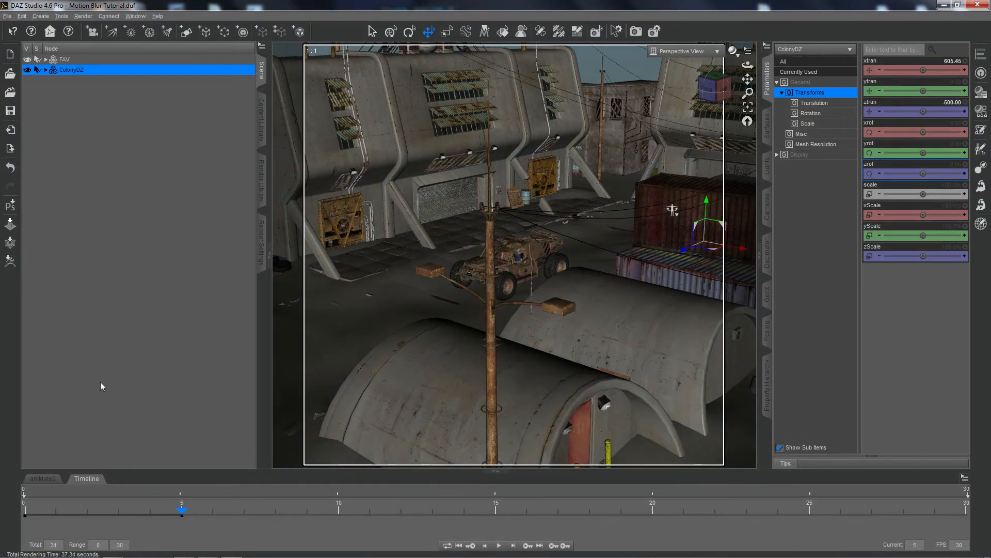
Compare the environment's position around the vehicle at frames 0 and 5.
click(26, 514)
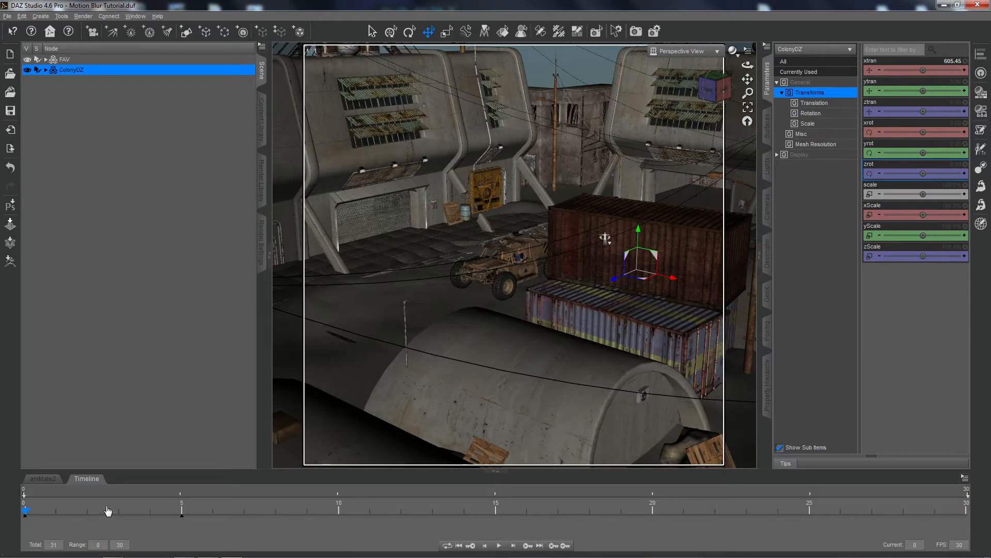
click(180, 514)
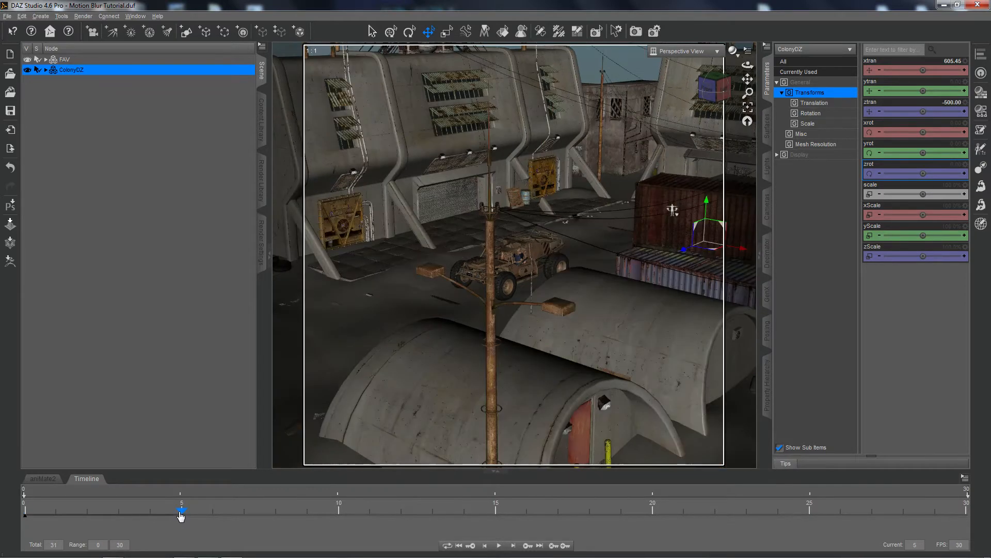
click(25, 515)
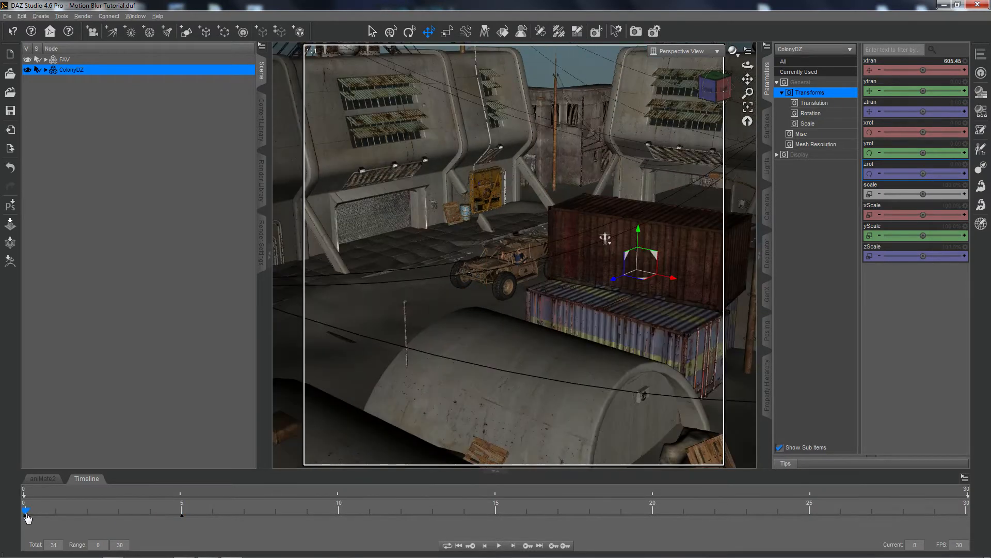
click(182, 514)
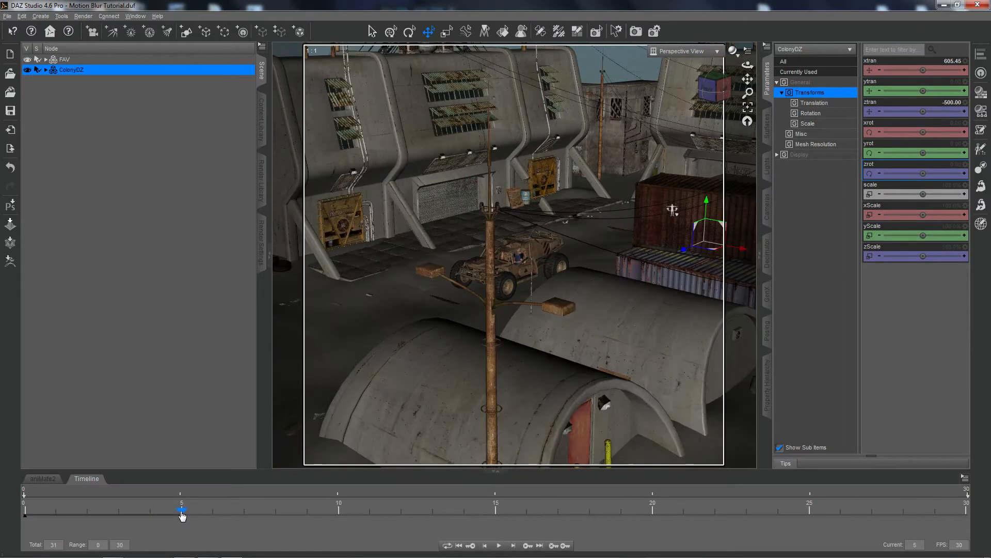
Render the scene at frame 0, inspect the motion-blurred image in a maximized window, and close it.
click(27, 513)
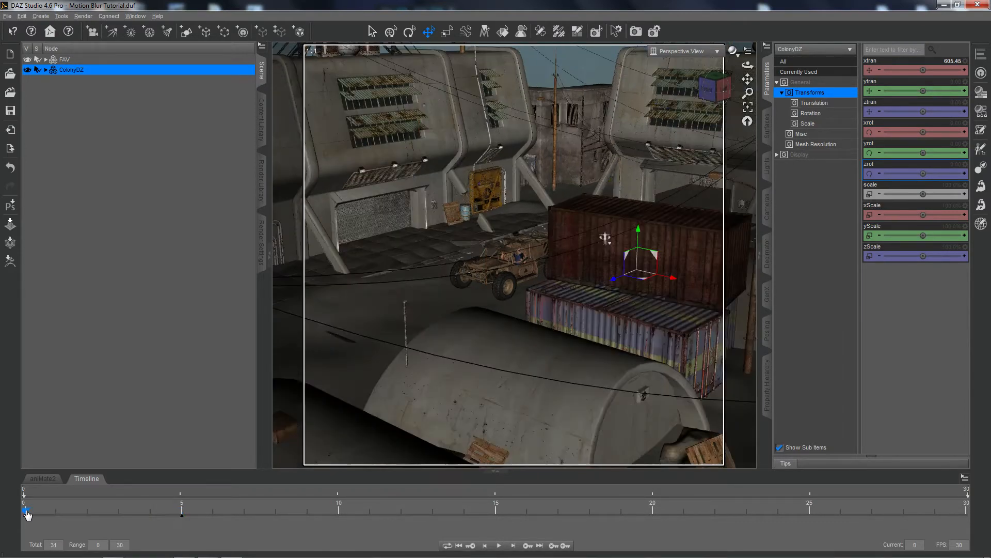
click(636, 31)
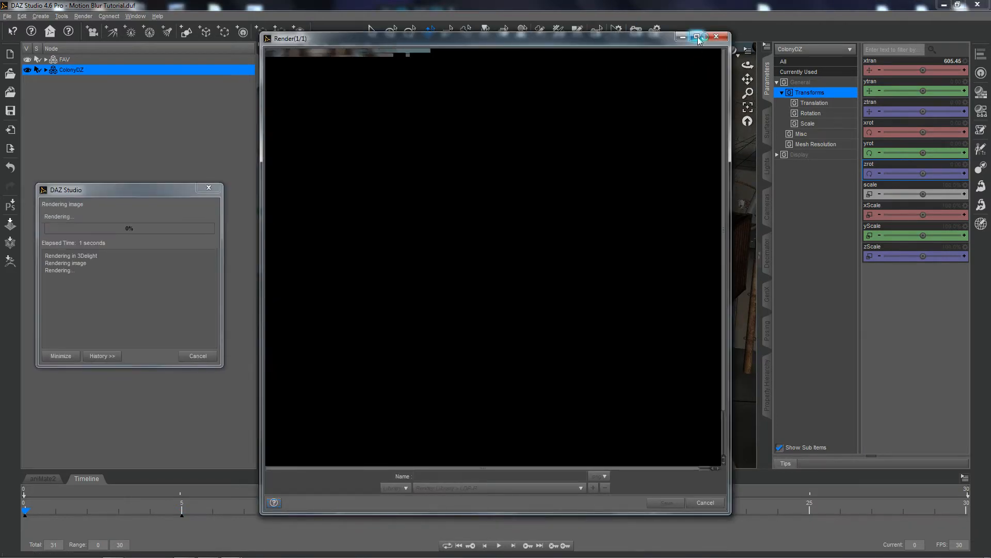
click(696, 36)
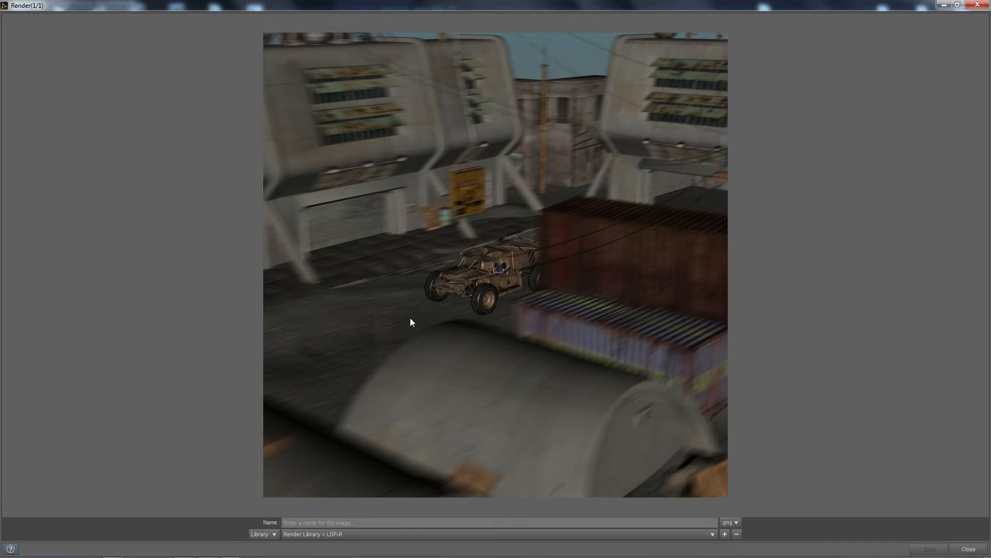
click(969, 549)
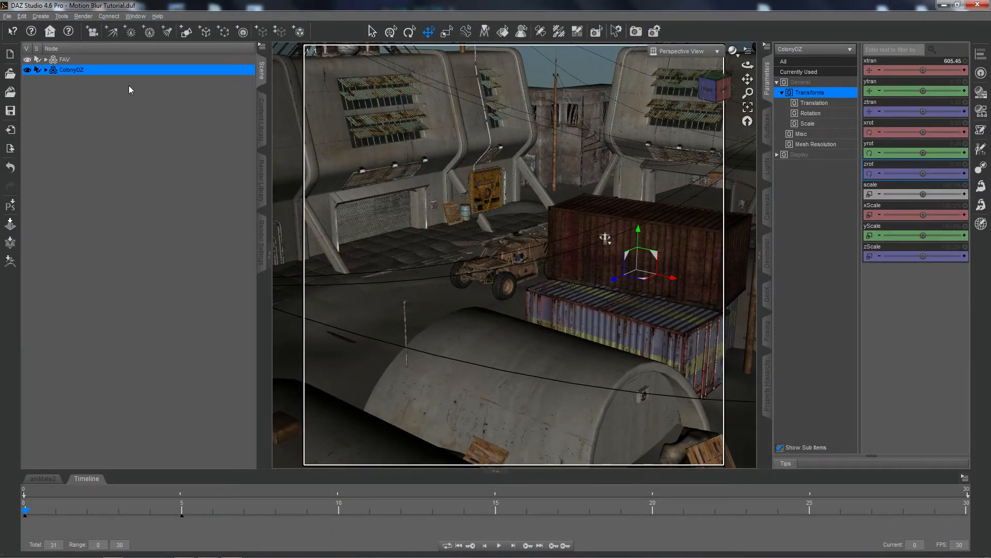
Frame the FAV vehicle in the view and, at frame 5, set the Spin of its DiskBrkP front wheel part to about 252.5.
click(61, 59)
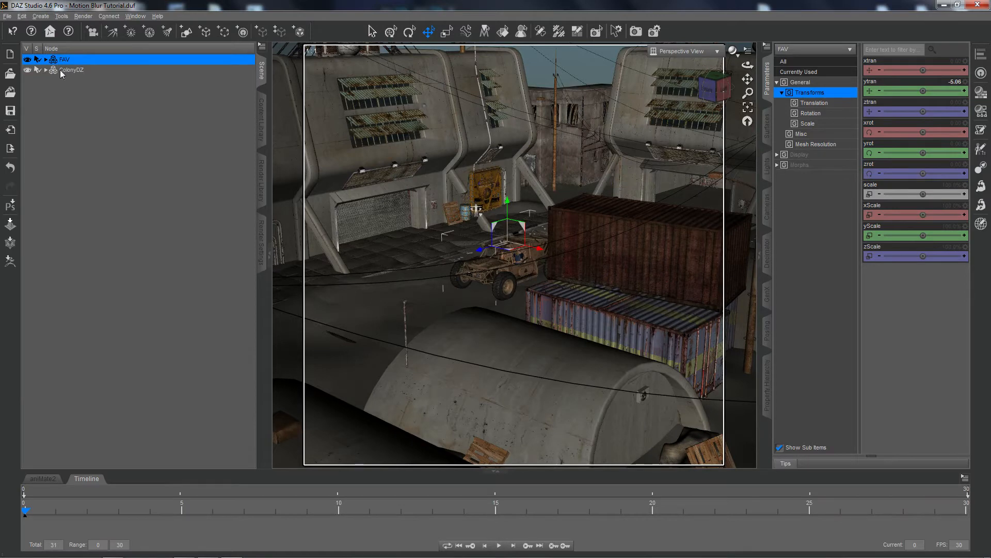
click(750, 110)
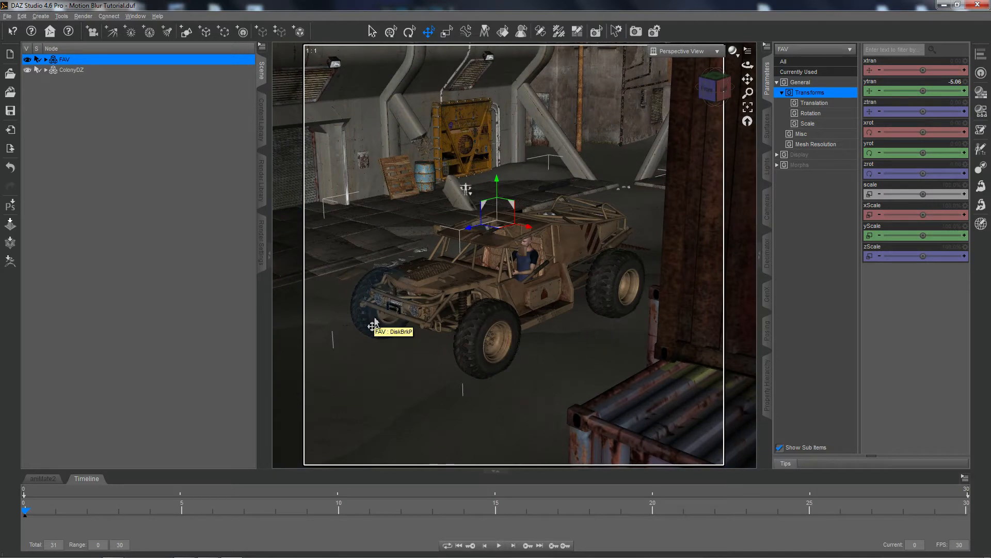
click(182, 512)
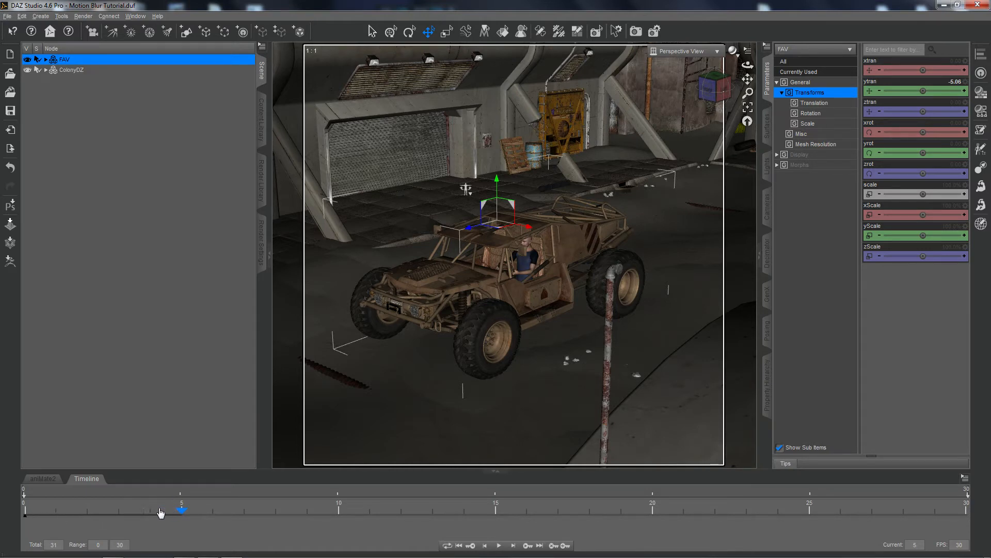
click(371, 333)
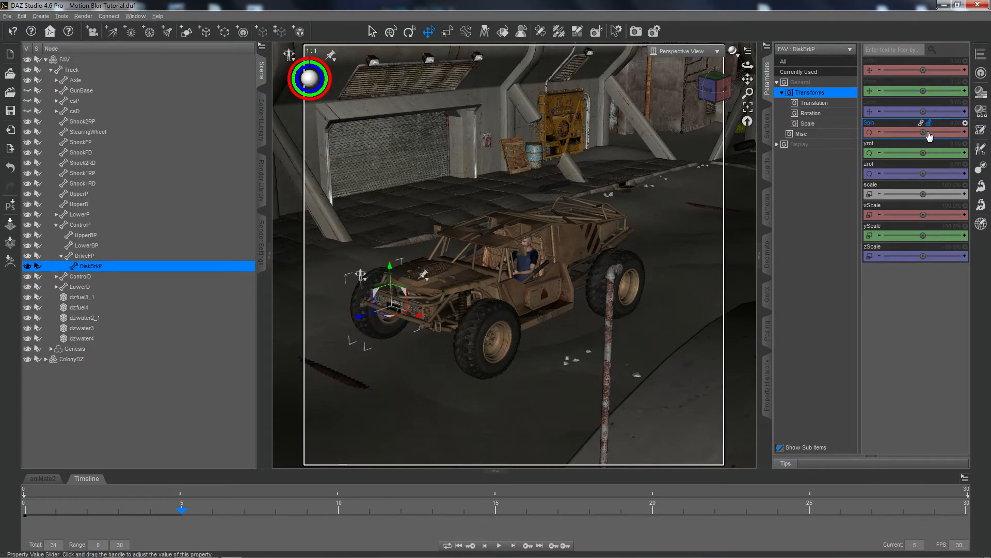
drag(922, 133, 944, 132)
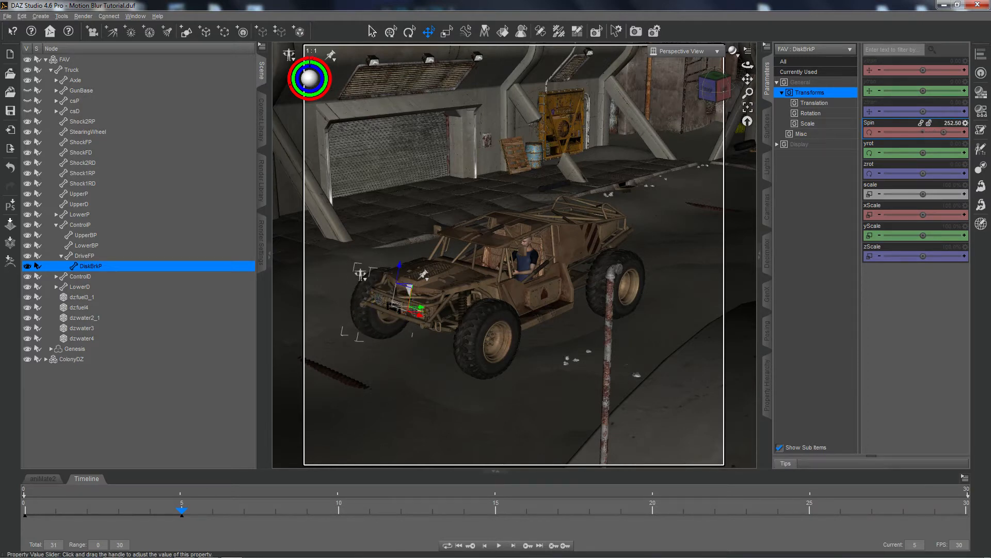
At frame 5, spin the DiskBrkD front wheel part forward and set the Spin of the DriveRD rear wheel part to about 291.2.
click(485, 357)
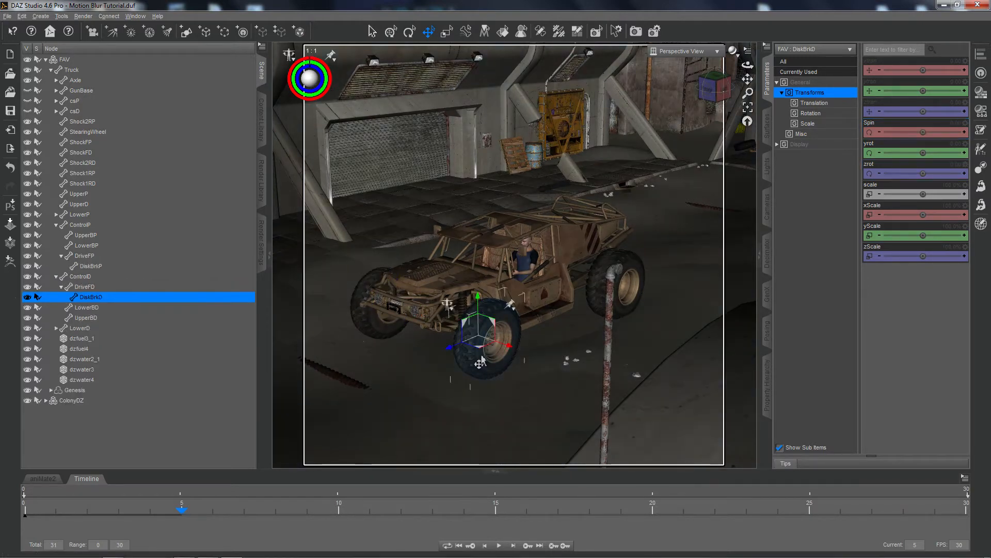
drag(923, 132, 954, 132)
click(635, 262)
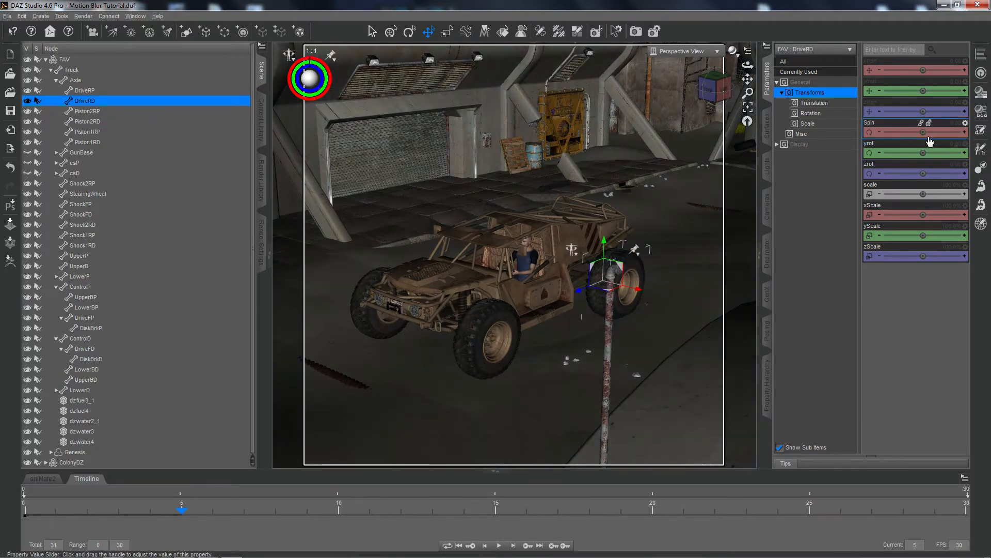
mouse_move(924, 132)
mouse_down()
mouse_move(946, 132)
mouse_move(925, 132)
mouse_up()
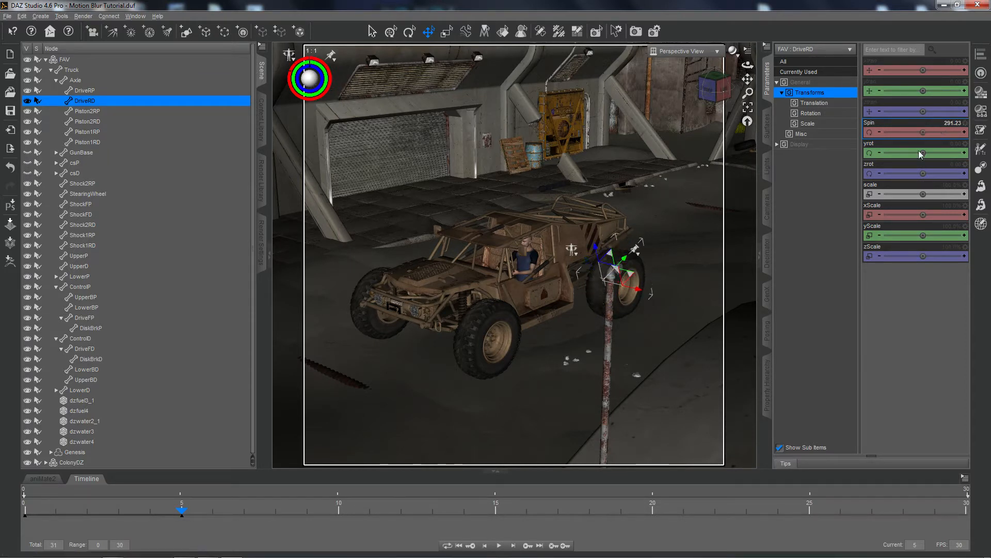
click(638, 35)
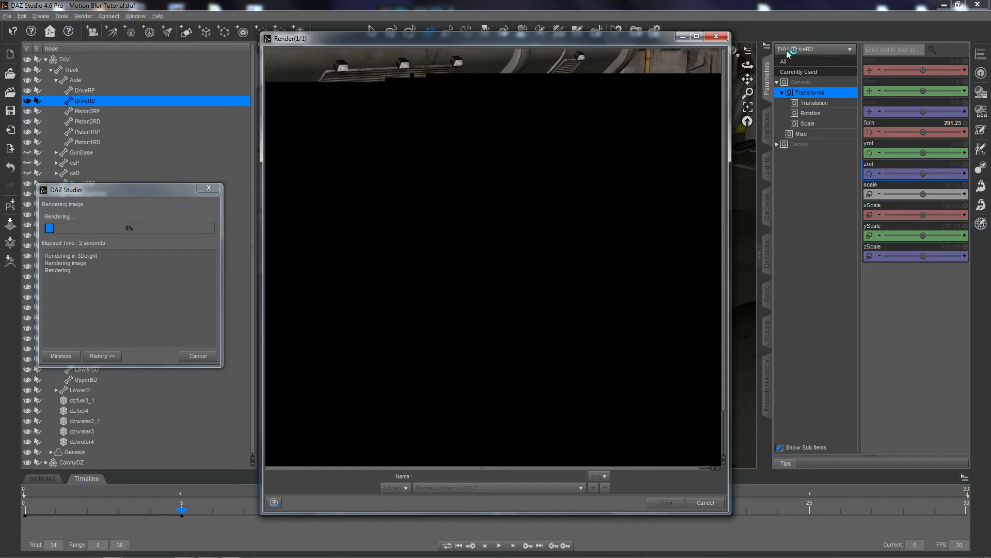
click(706, 503)
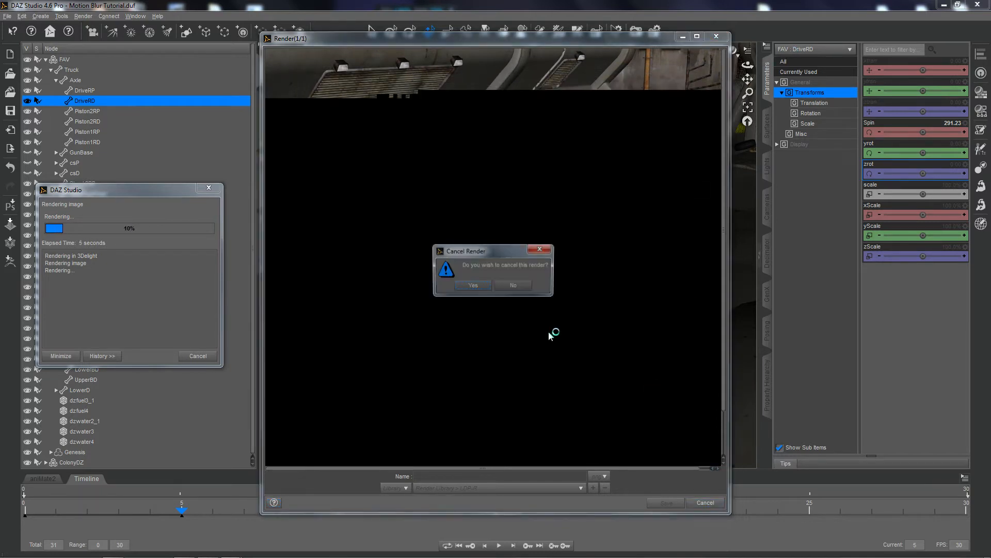
click(473, 285)
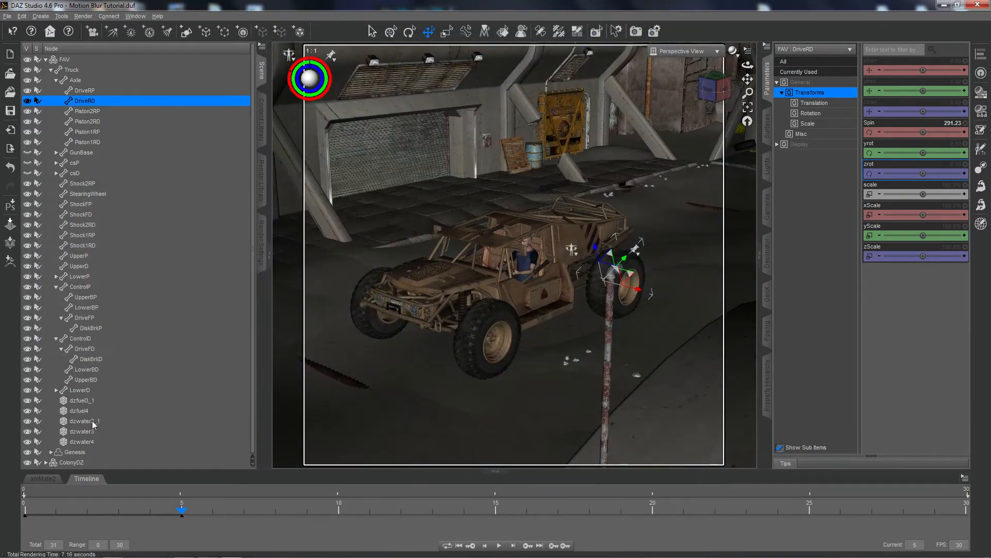
Render the scene at frame 1, inspect the blurred environment and wheels in a maximized window, and close the render.
click(56, 514)
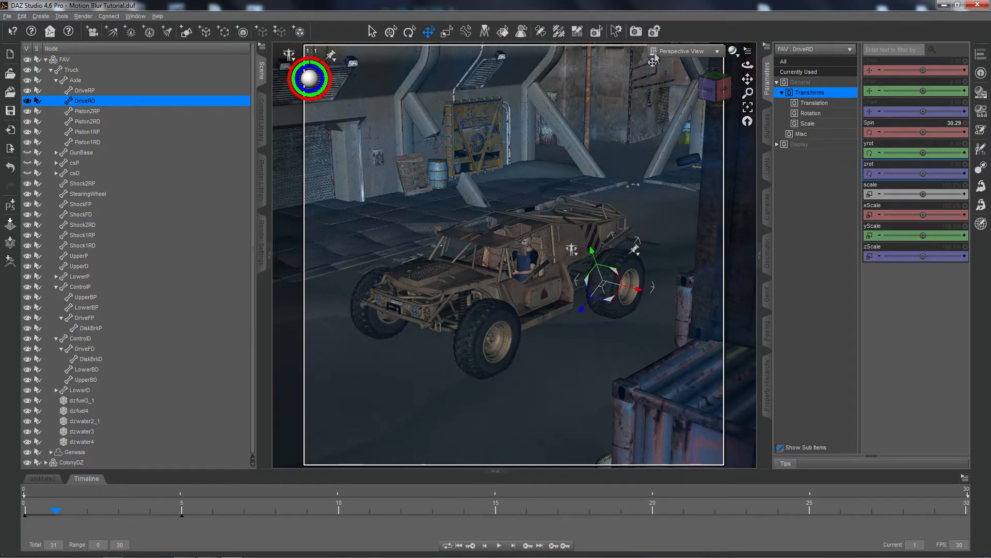
click(635, 31)
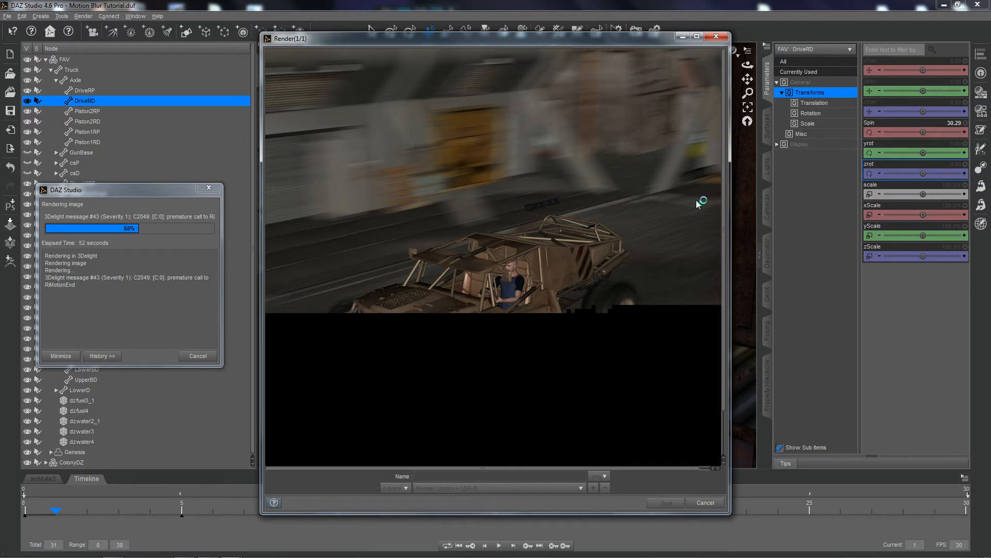
click(696, 36)
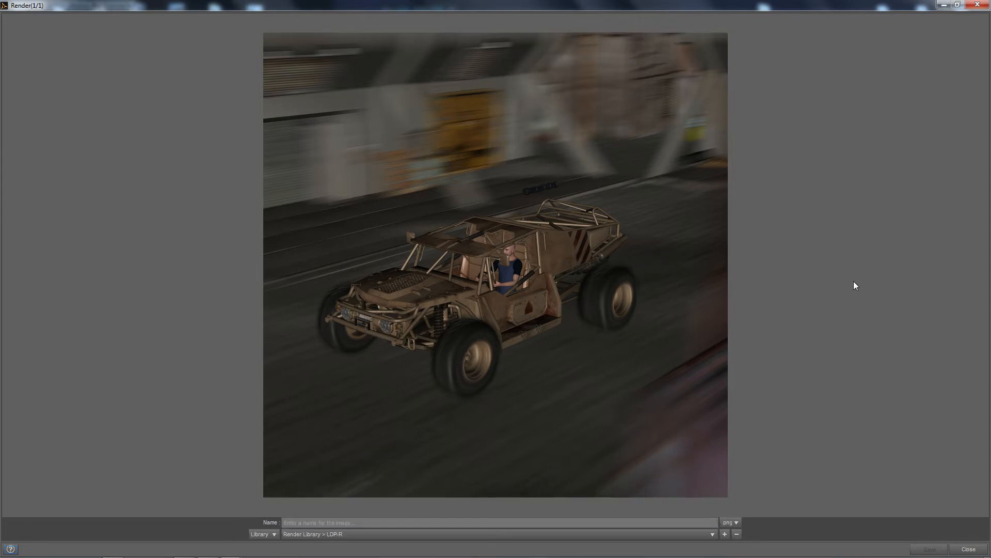
click(972, 550)
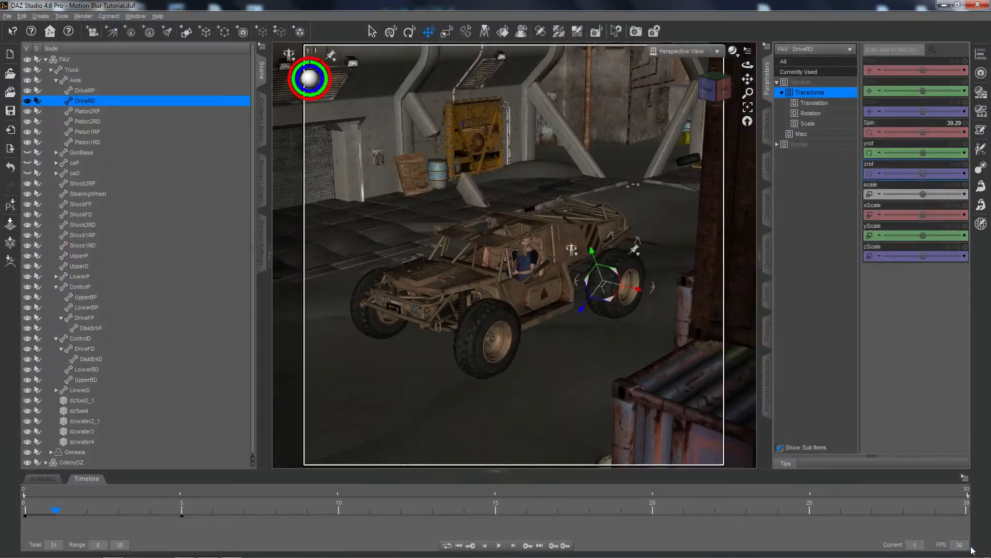
Hide the BarrelD gun part above the vehicle, then collapse the FAV hierarchy and select the whole vehicle.
click(552, 195)
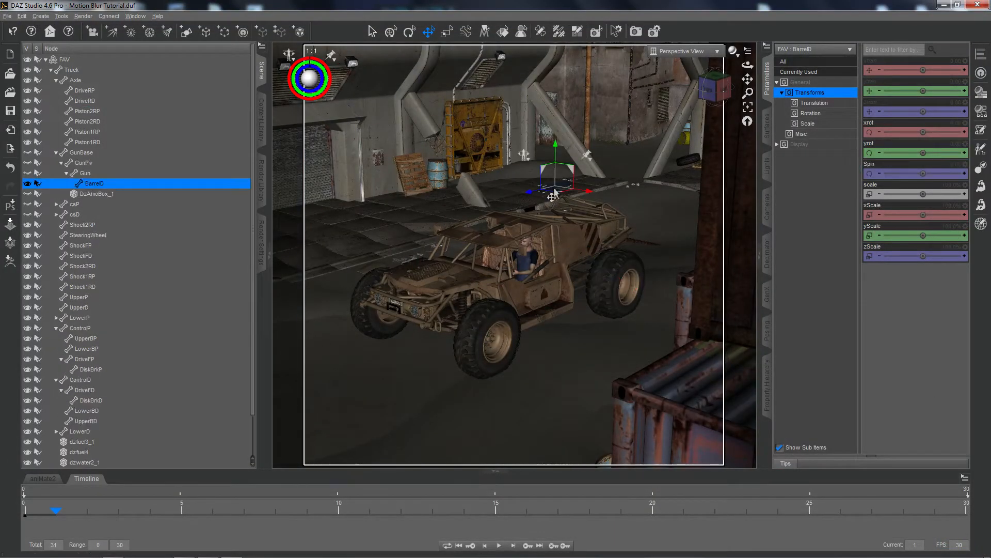
click(26, 183)
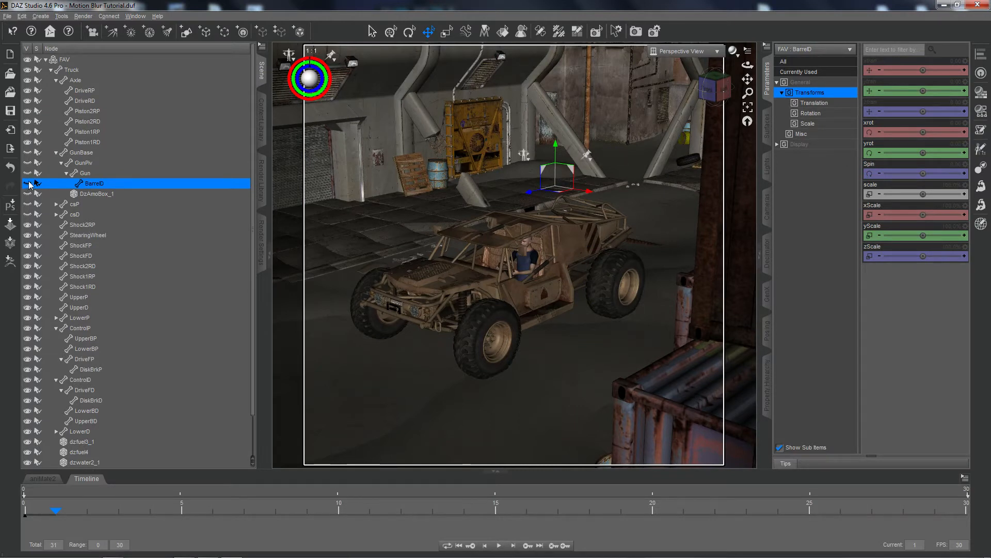
click(46, 60)
click(60, 60)
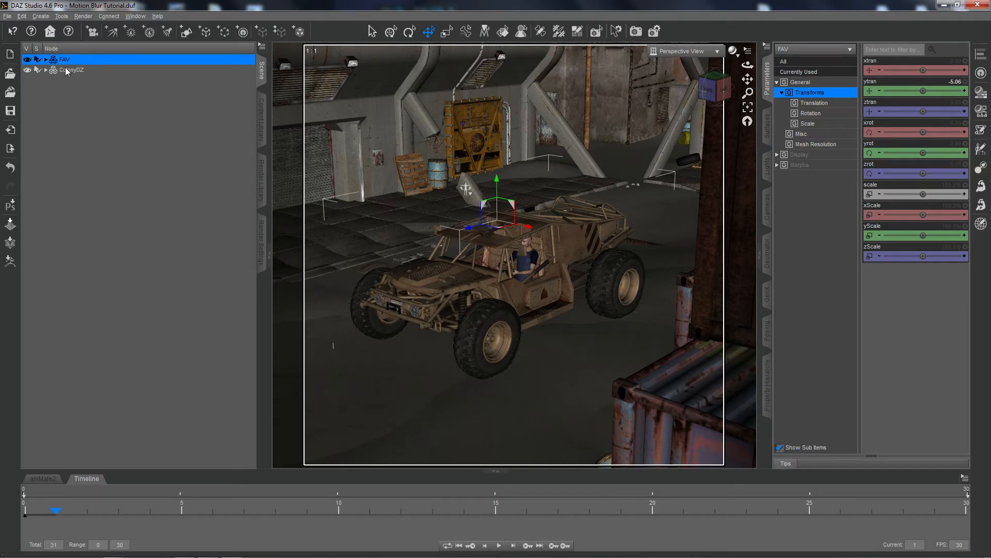
At frame 5, check the ColonyDZ environment's Z translation and set the FAV vehicle's Z translation to -20.
click(182, 514)
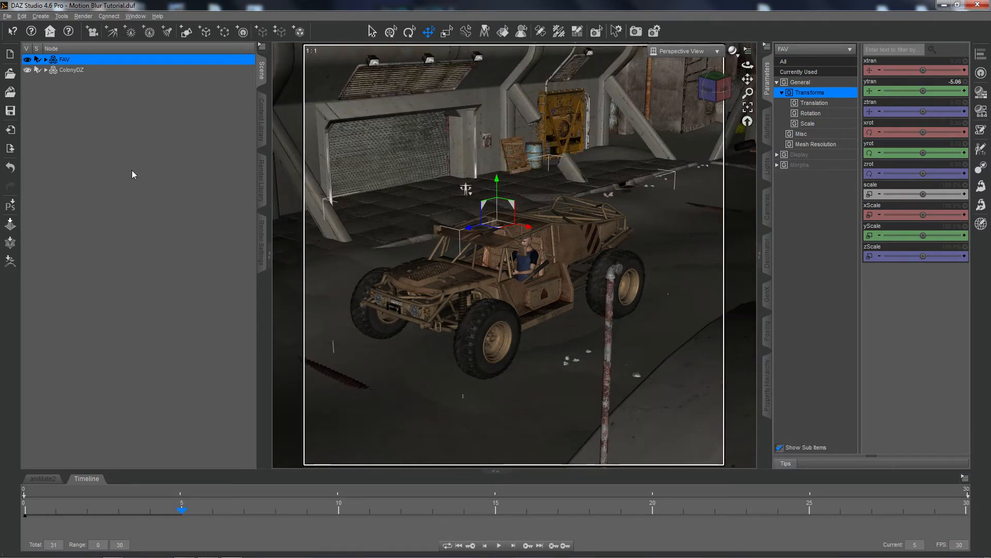
click(63, 70)
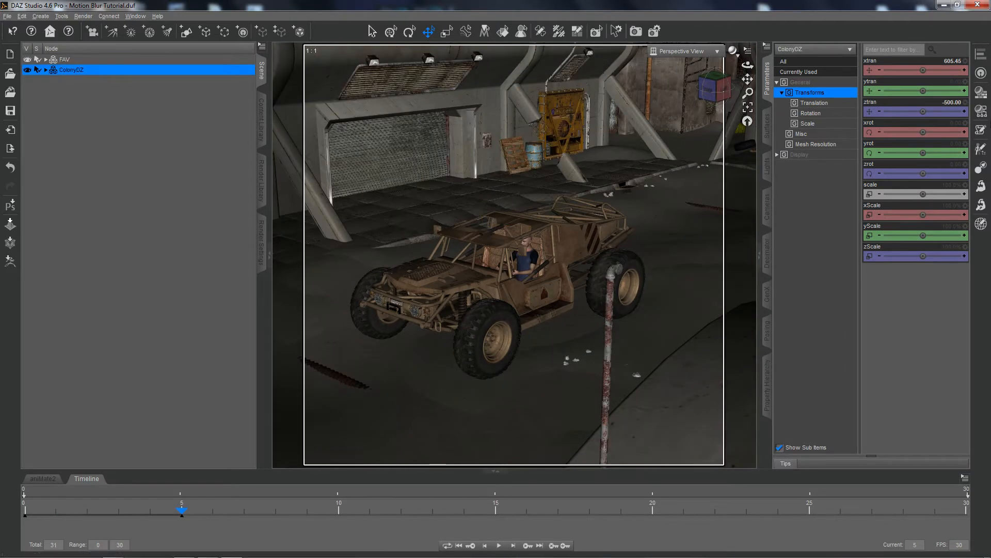
click(930, 104)
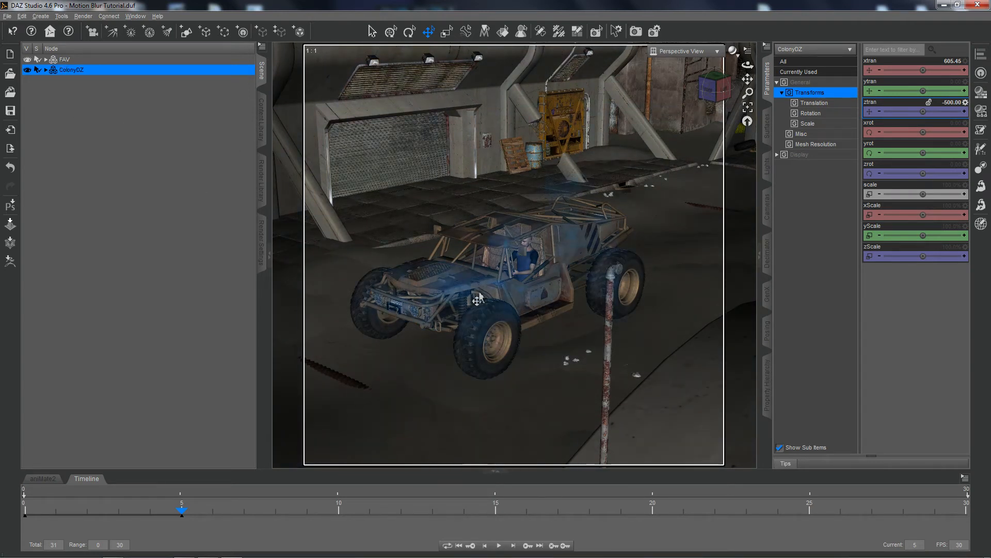
click(65, 60)
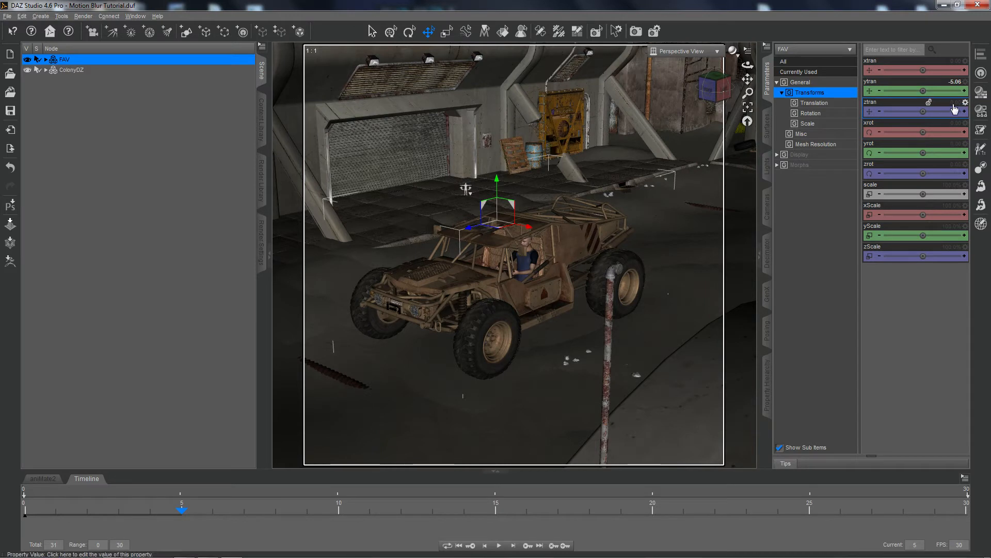
click(924, 114)
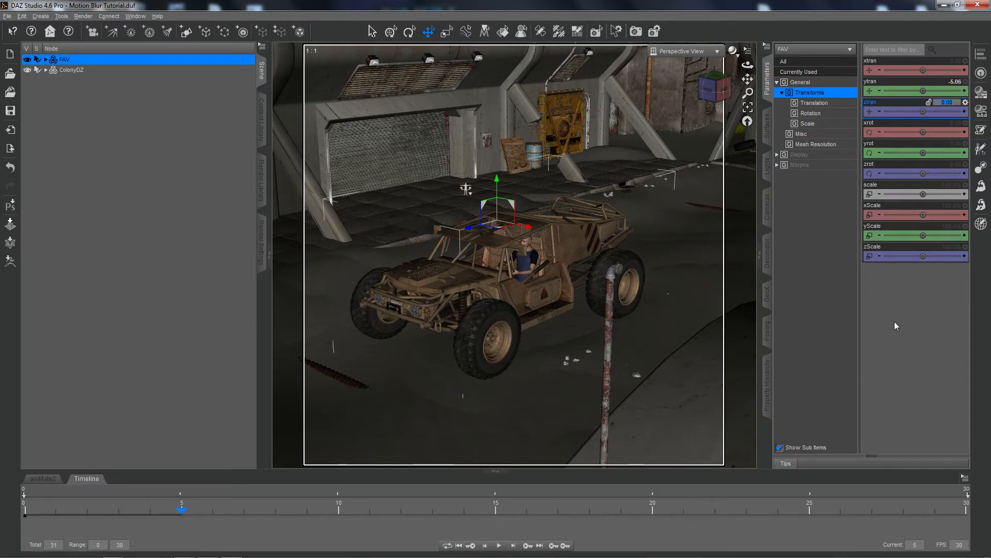
text(-20)
key(Return)
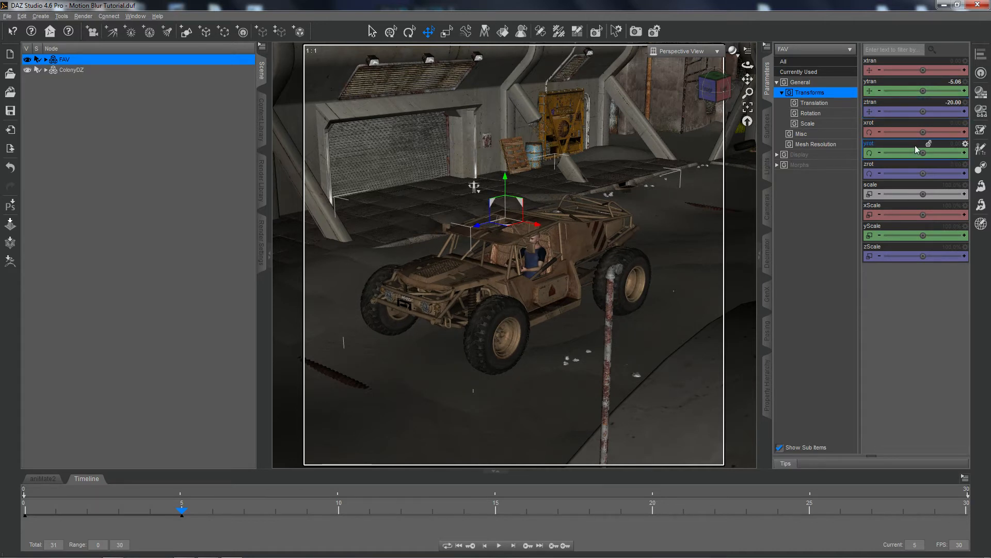
Set the FAV vehicle's Y translation at frame 5 to 0.
click(950, 81)
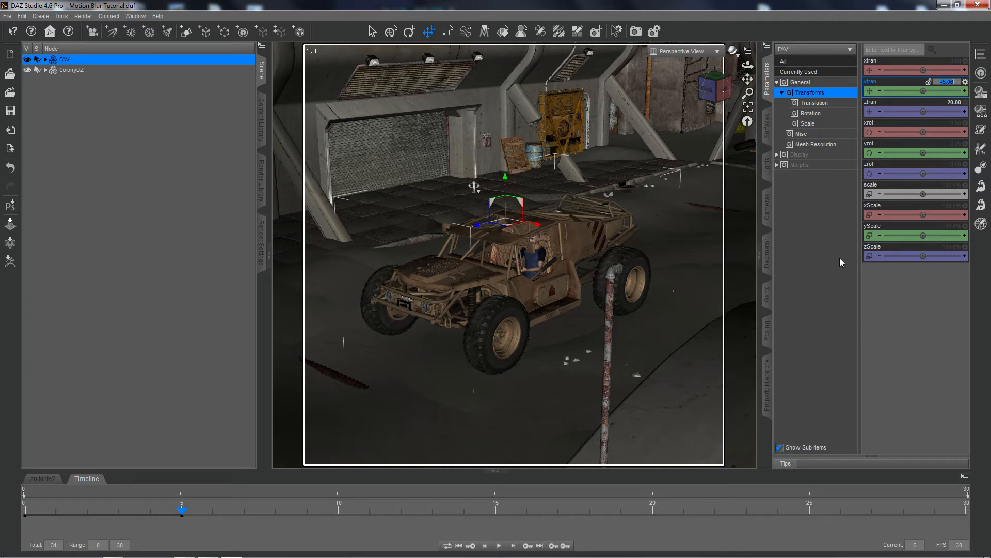
text(0)
key(Return)
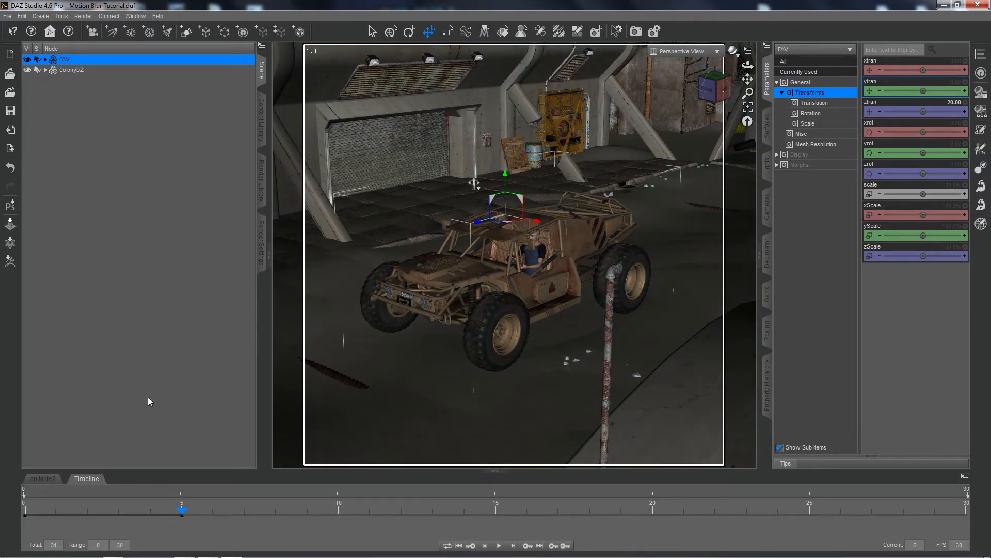
Render the scene at frame 1 with the vehicle's own movement included and maximize the render window.
click(56, 515)
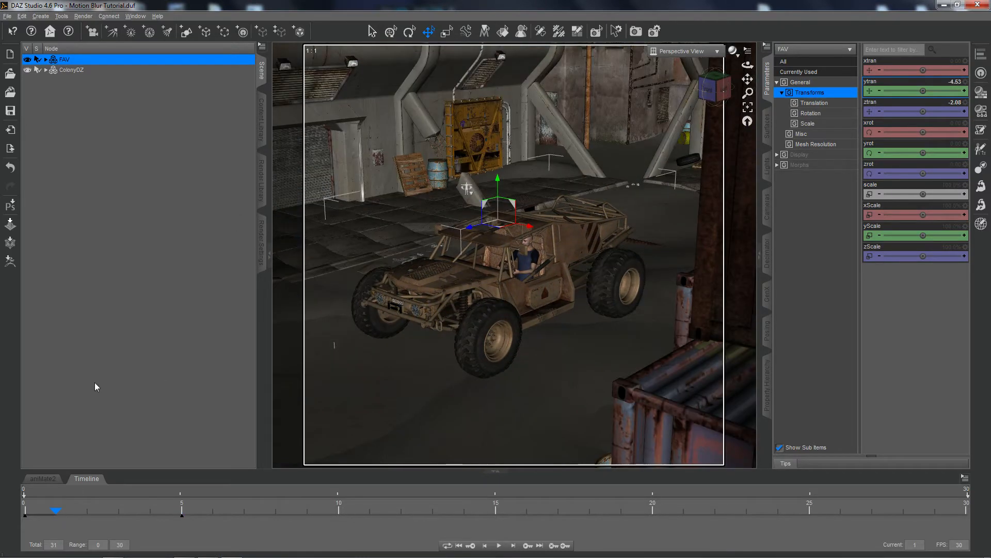
click(636, 31)
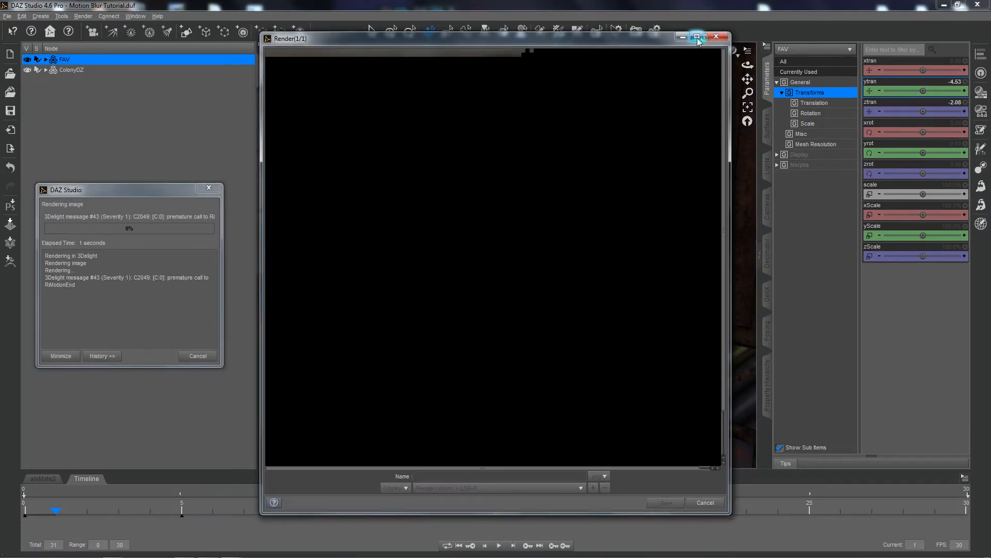
click(697, 36)
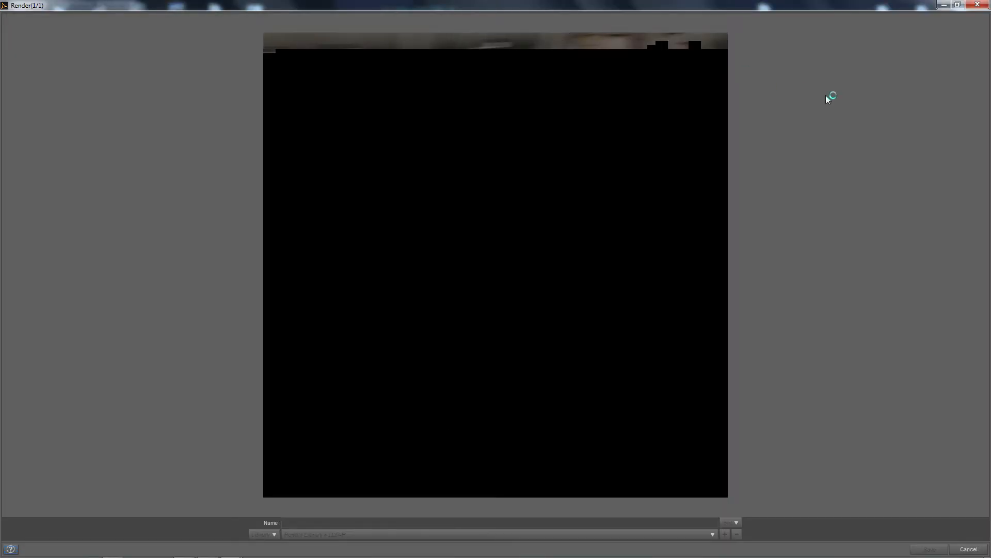
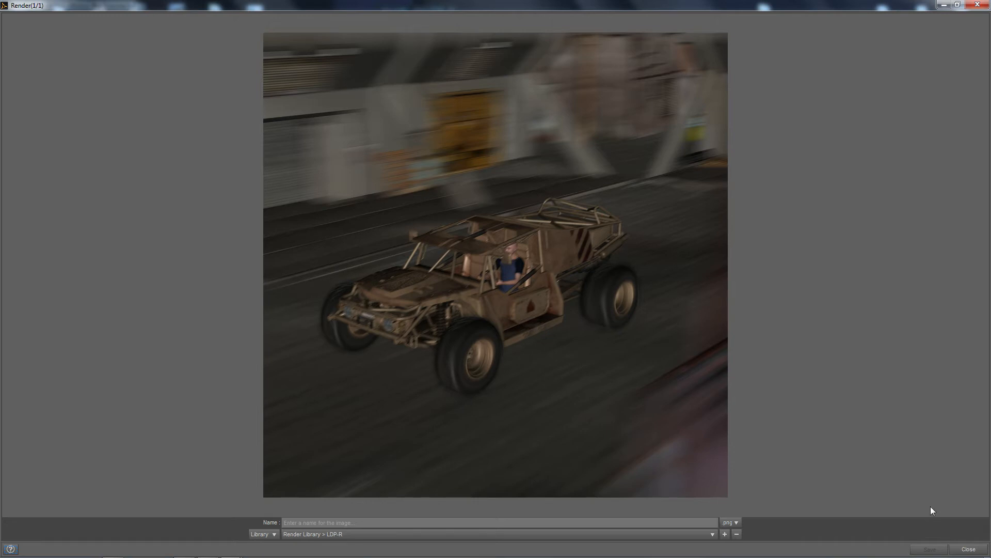
Restore the frame 1 render window to its smaller size and clear it away from the viewport.
click(957, 5)
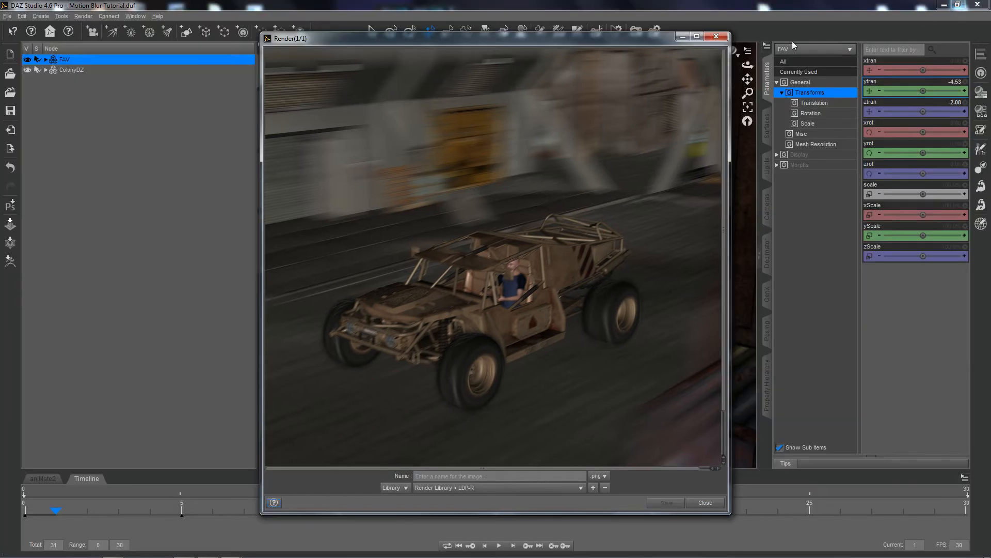
drag(614, 42, 380, 40)
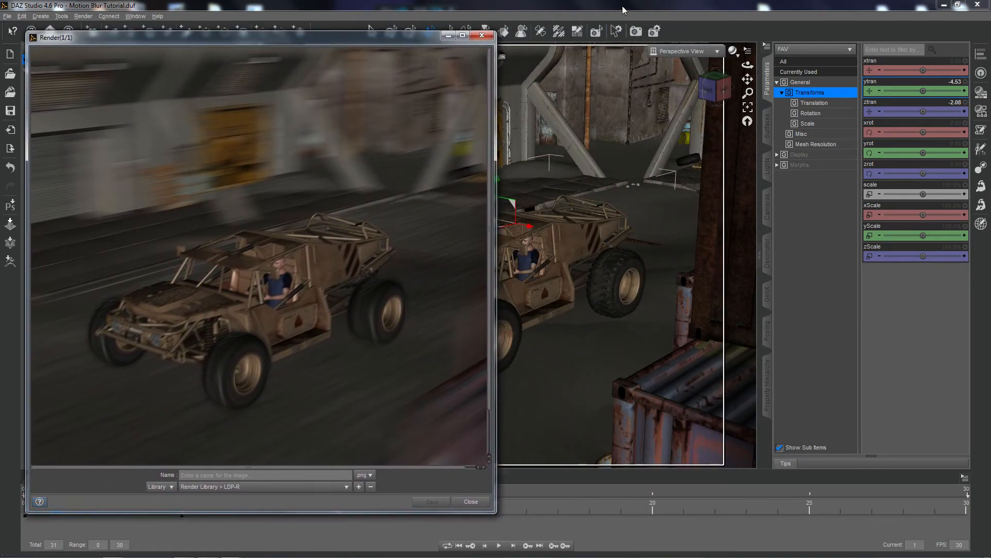
click(482, 35)
Compare the vehicle's pose at frames 5, 4 and 1, then render the scene at frame 4 and move the render window aside.
click(181, 512)
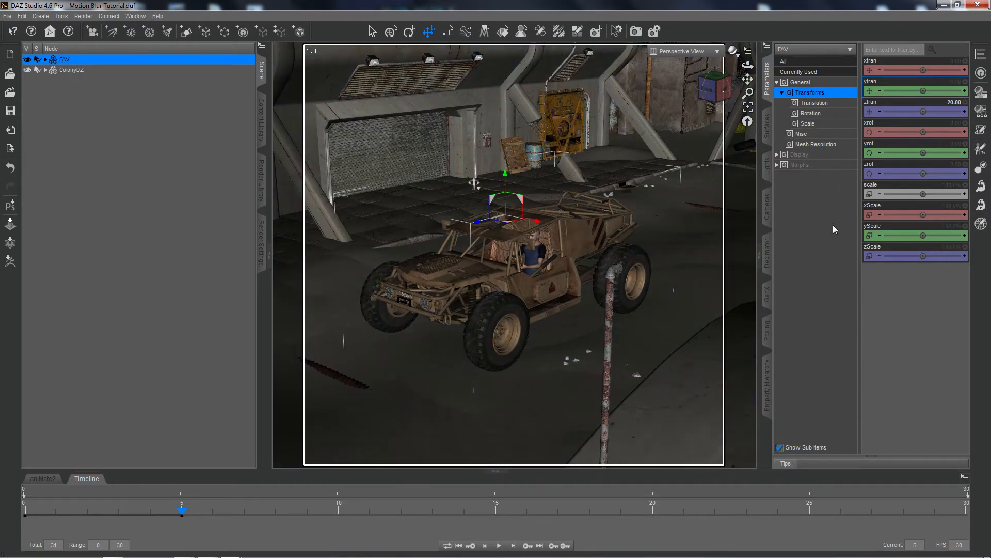
click(151, 514)
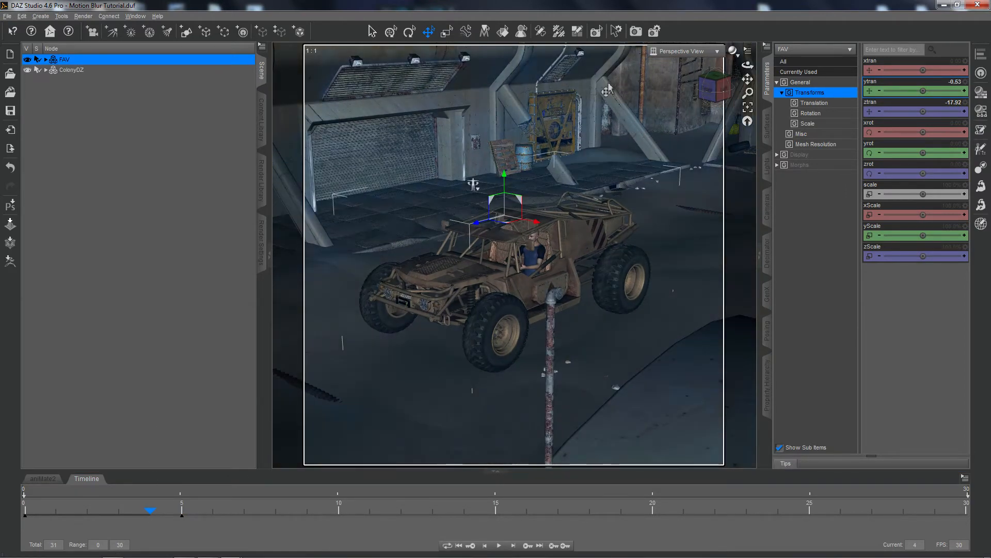
click(57, 514)
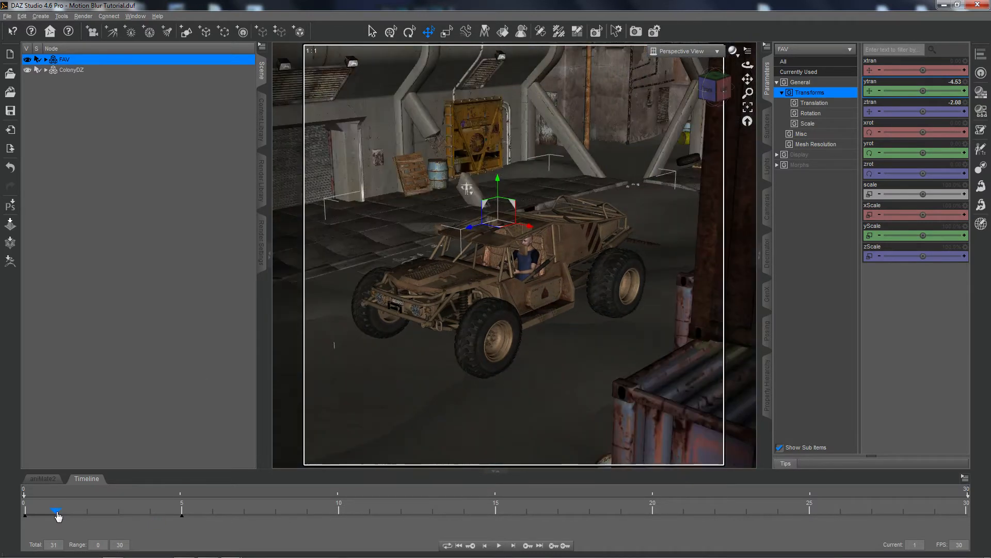
click(149, 514)
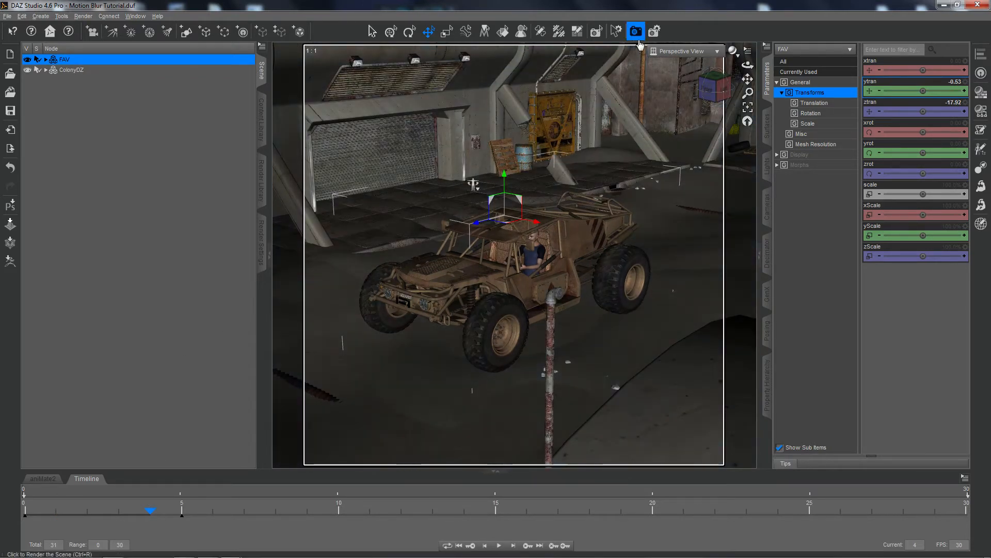
click(636, 32)
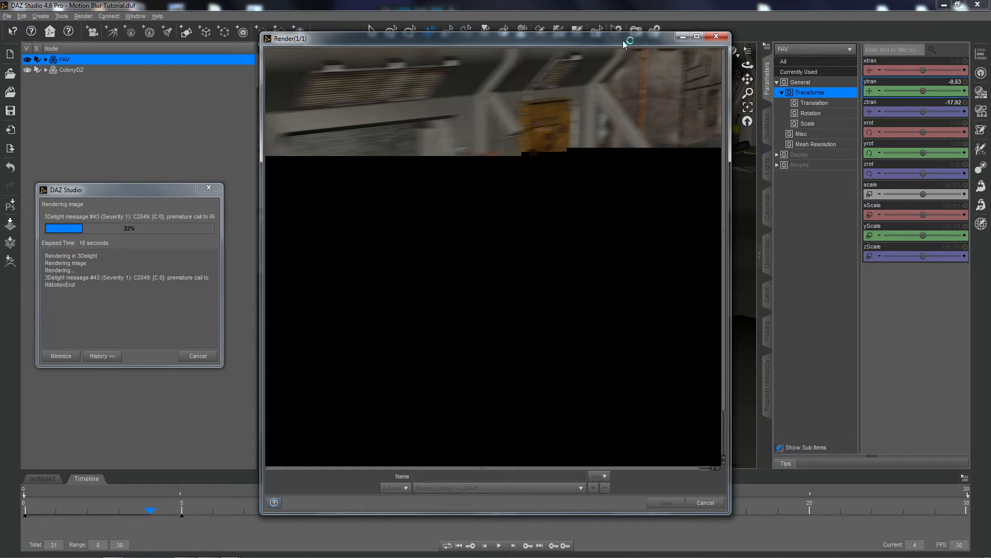
drag(623, 41, 868, 30)
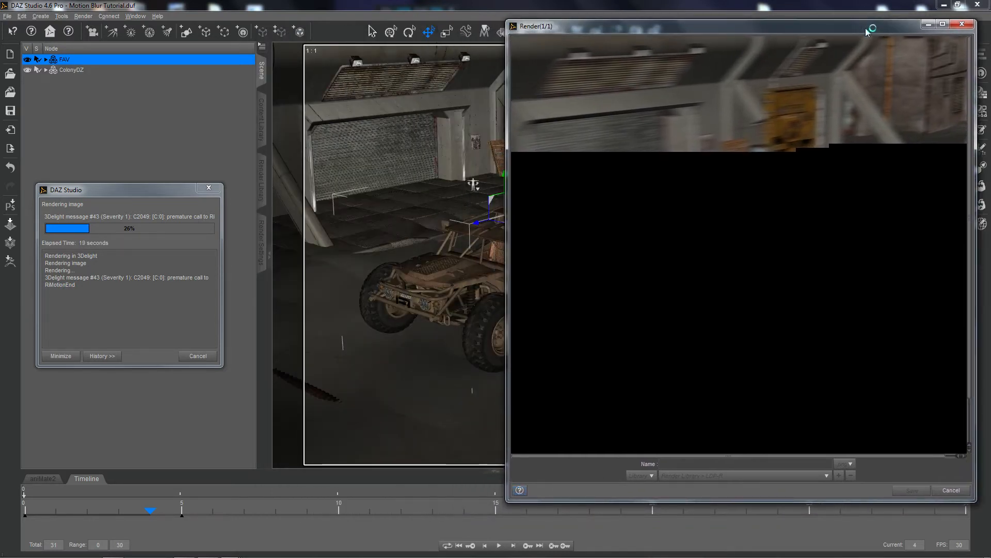
Compare the frame 4 render with the earlier frame 1 render, then close the frame 4 render.
mouse_move(212, 552)
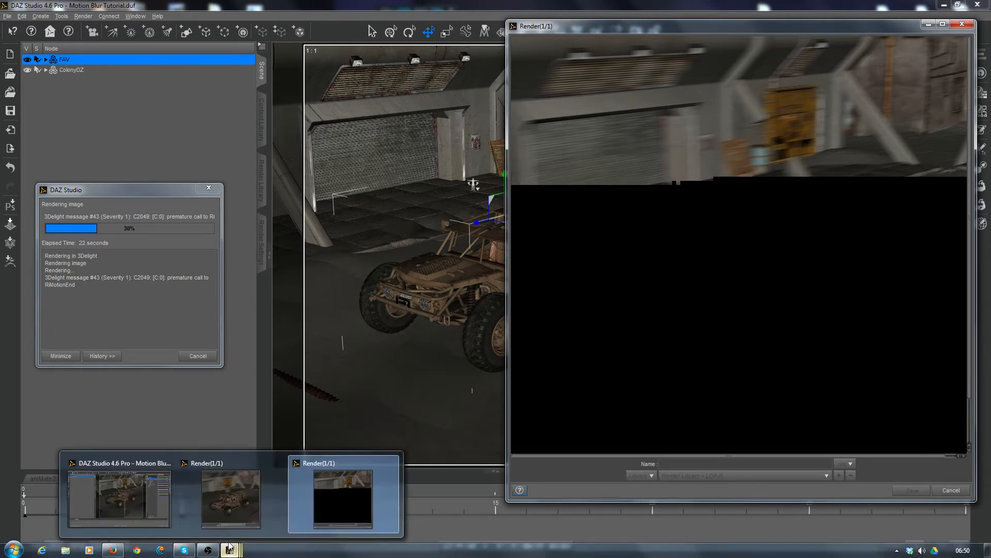
click(230, 485)
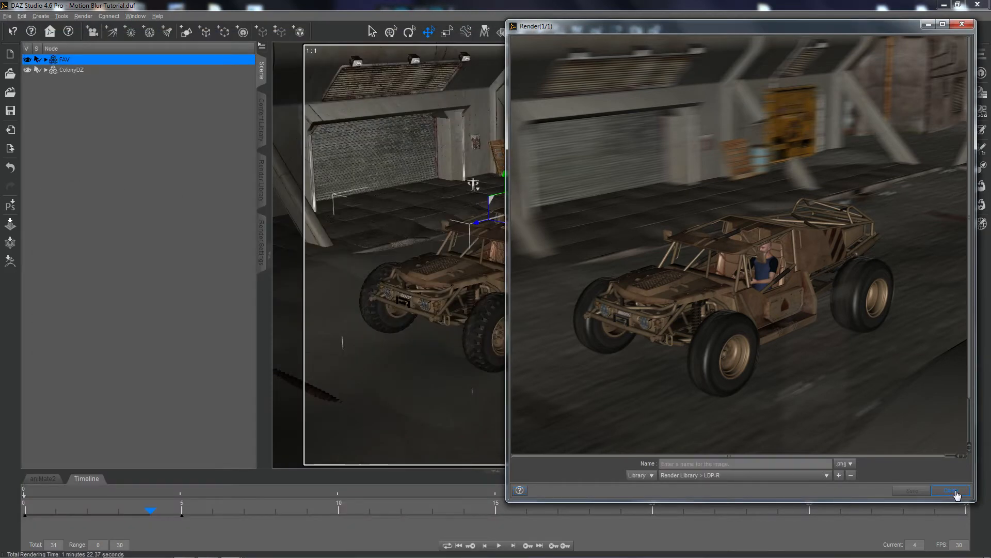
click(955, 494)
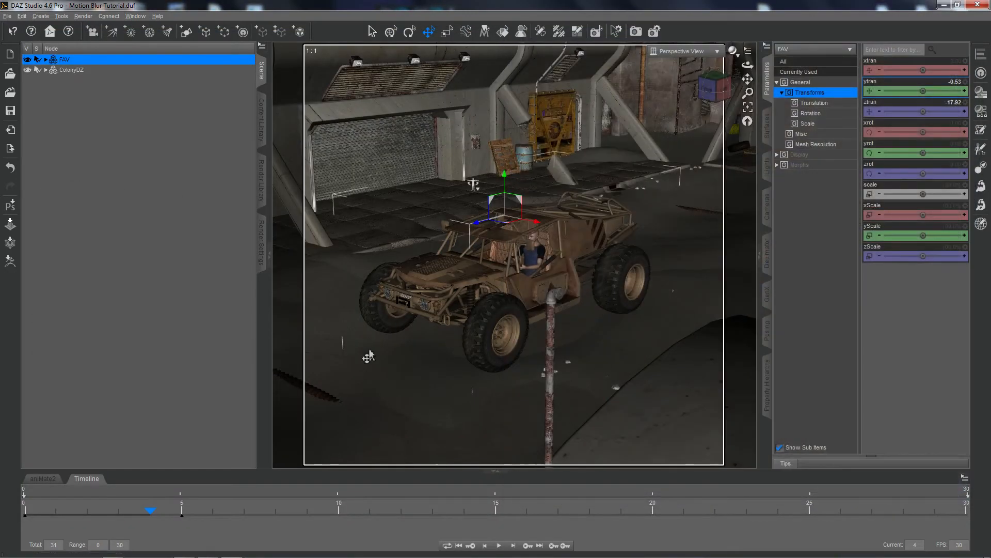
At frame 5, set the FAV vehicle's Z translation to -35 and its Y translation to 3.
click(182, 512)
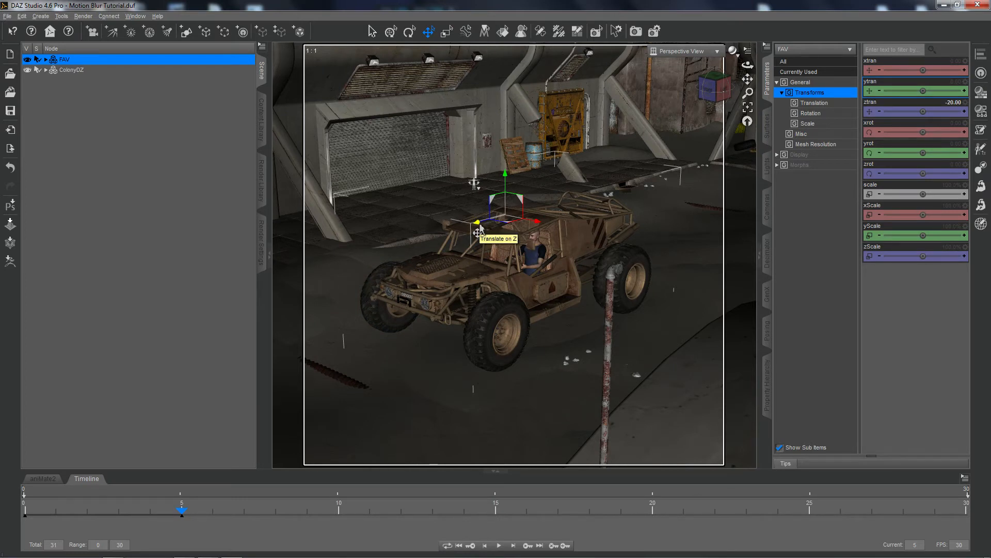
click(952, 103)
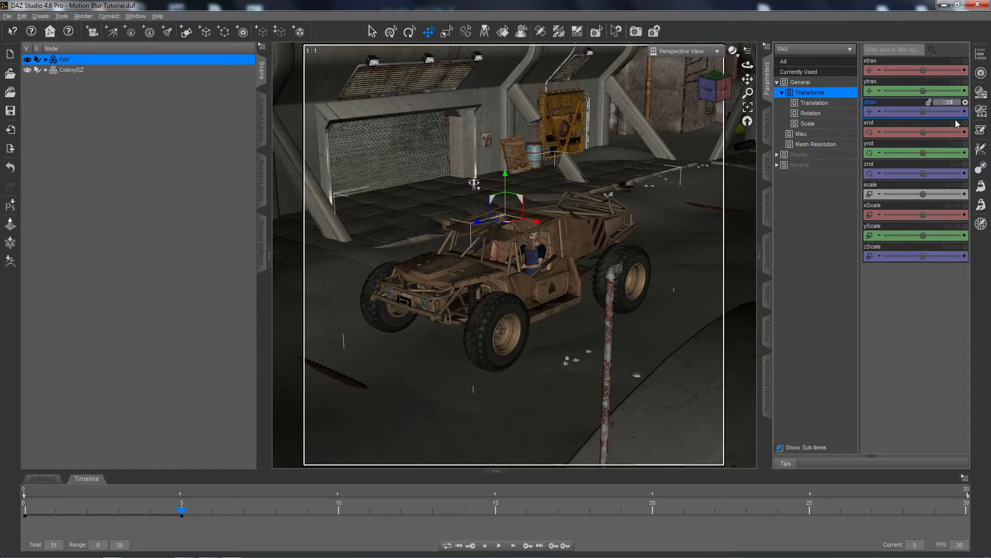
text(-35)
key(Return)
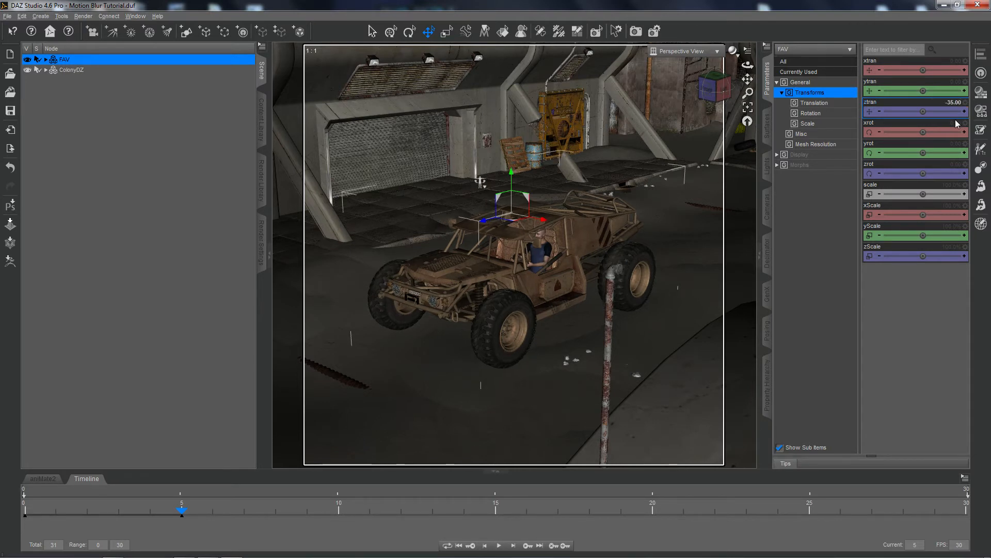
click(948, 82)
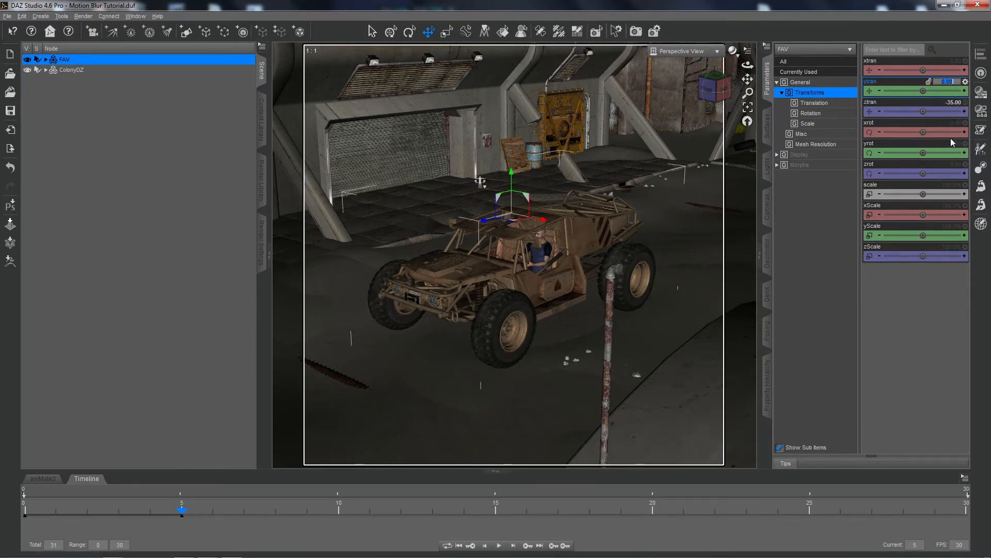
text(3)
key(Return)
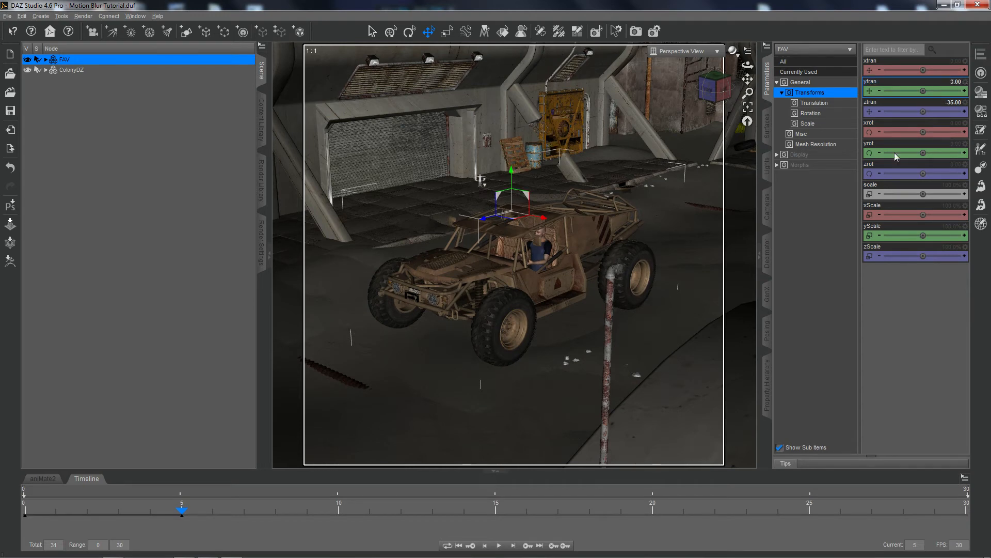
Render the scene at frame 4, examine the vehicle's blur in the maximized render window and close it.
click(152, 515)
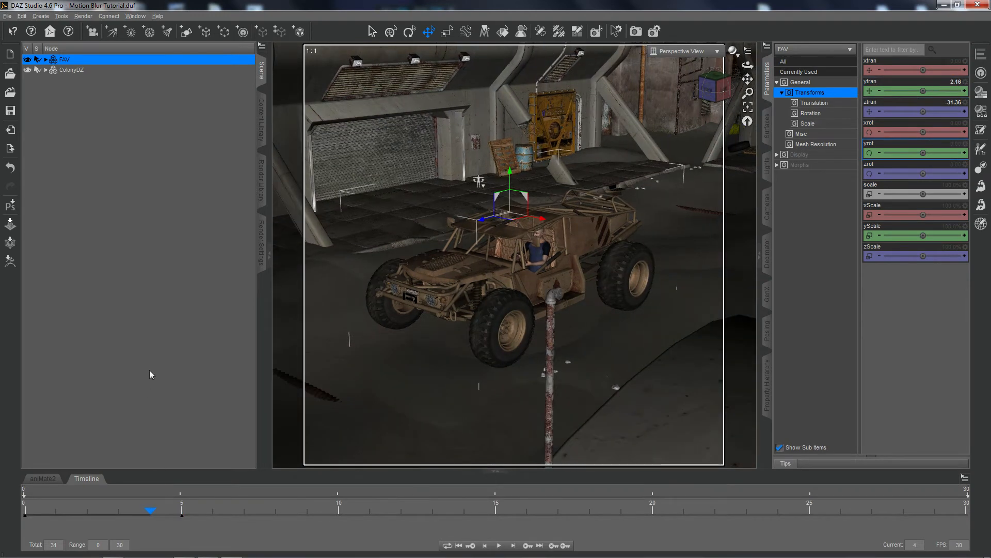
click(635, 31)
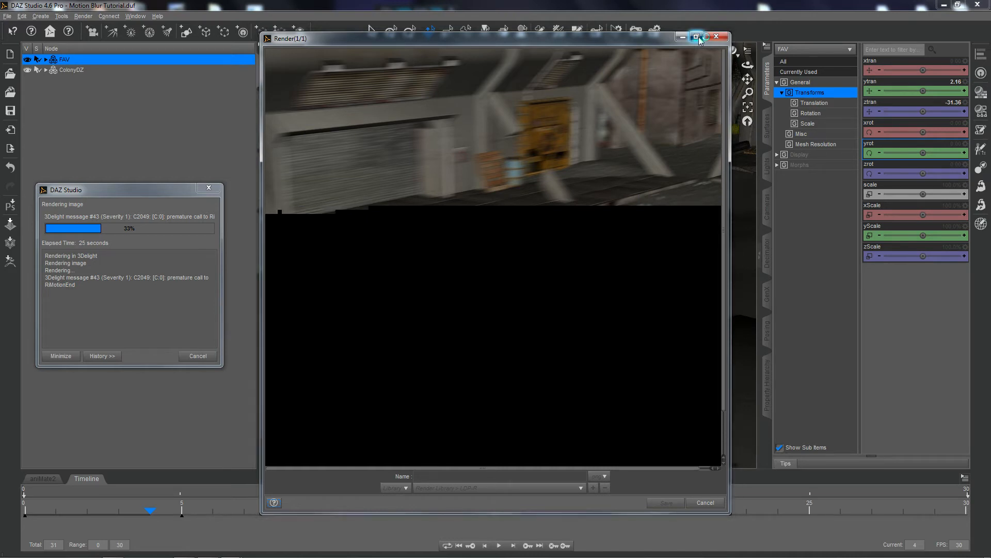
click(697, 37)
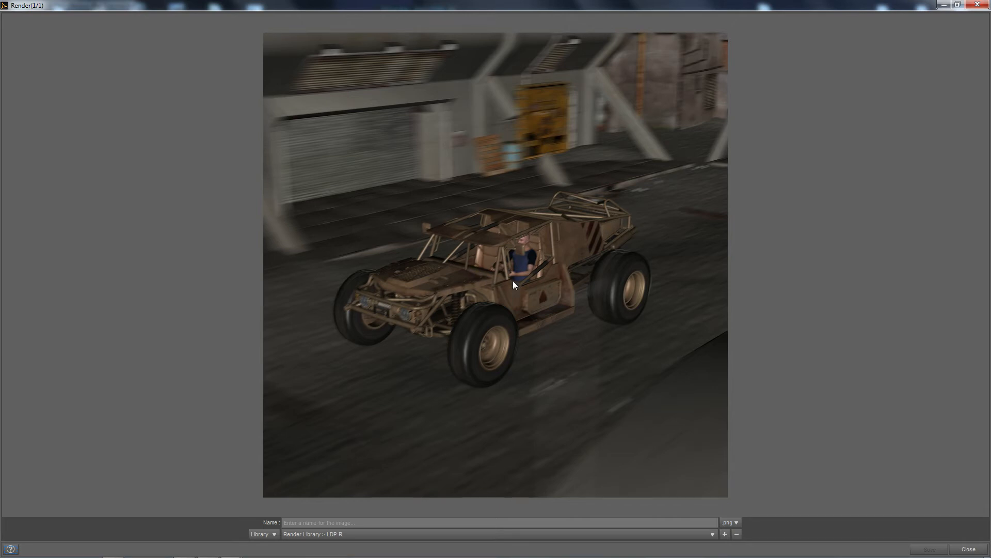
click(975, 550)
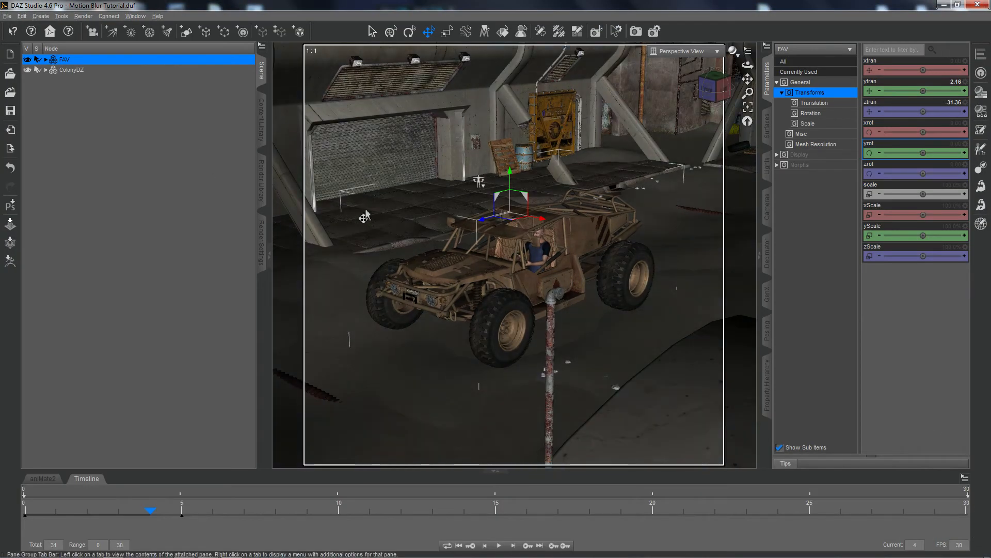
At frame 5, set the FAV vehicle's Z translation to -69 and its Y translation to 13.
click(183, 512)
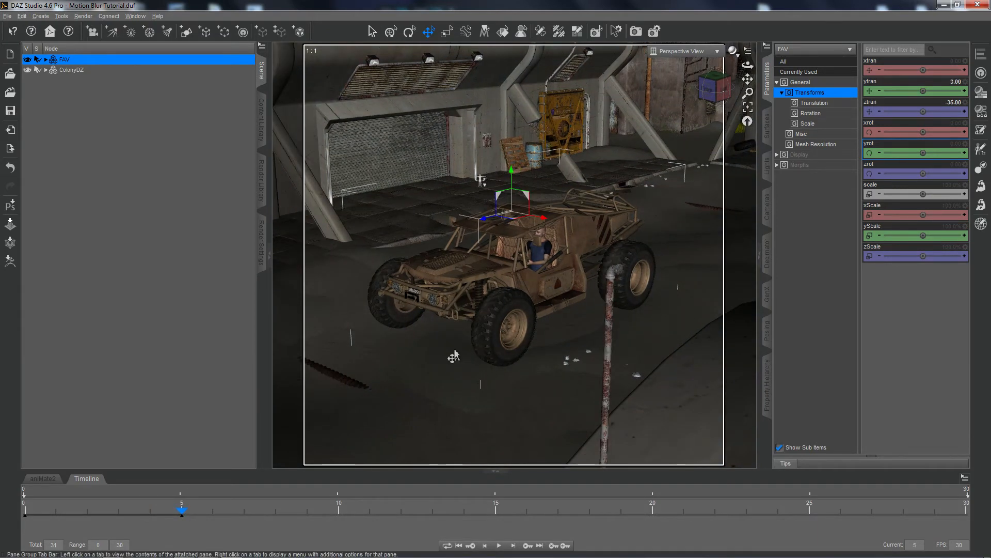
click(949, 102)
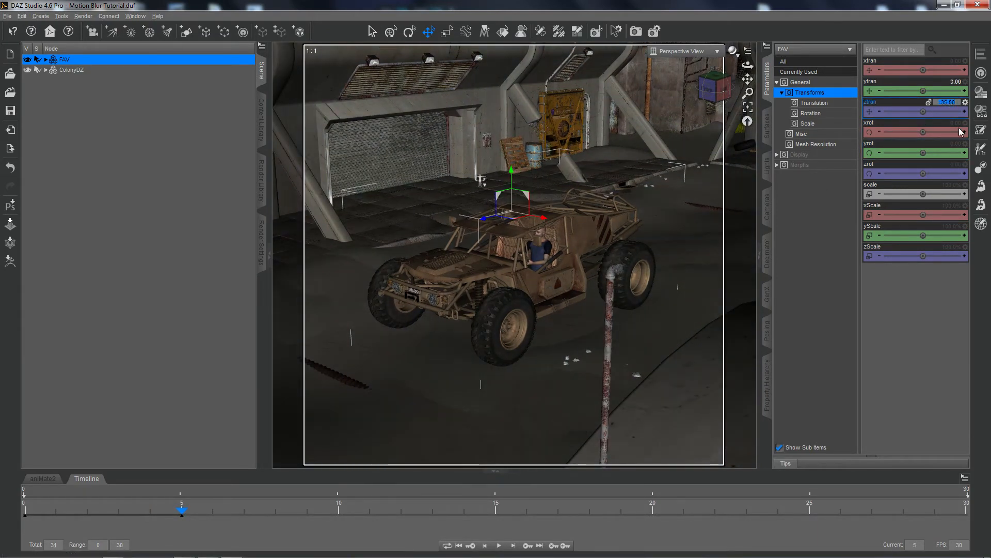
text(-69)
key(Return)
click(962, 91)
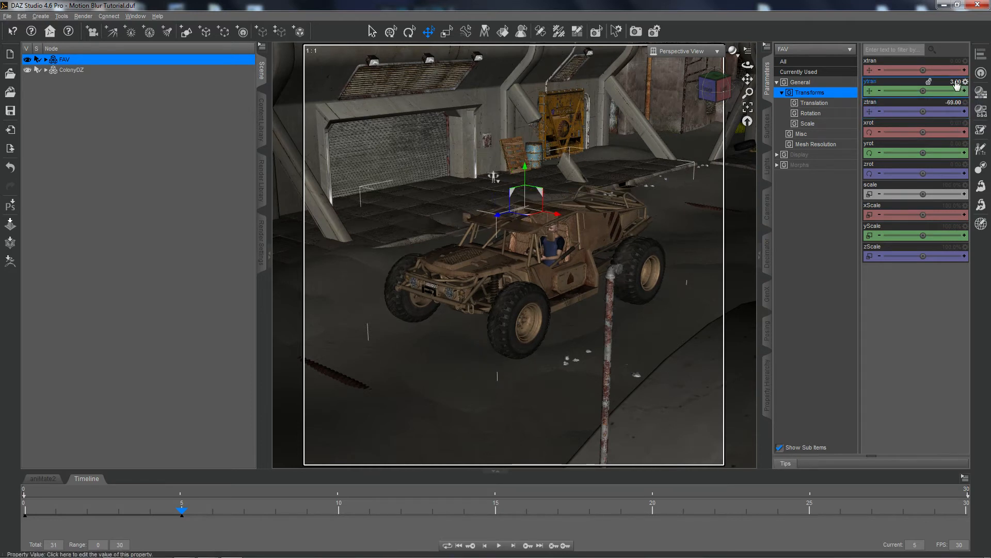
text(13)
key(Return)
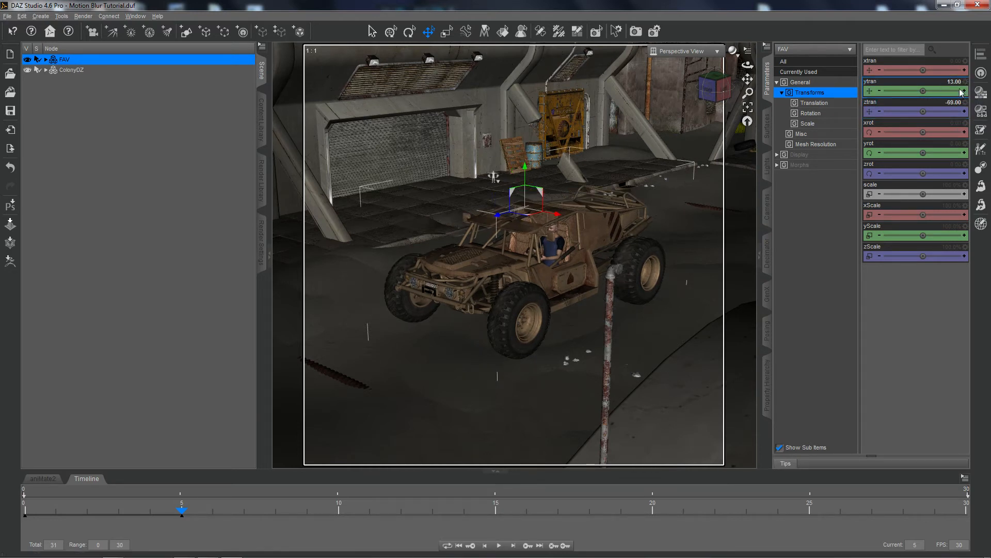
Run a test render at frame 4 to examine the vehicle's blur, then cancel the render.
click(149, 513)
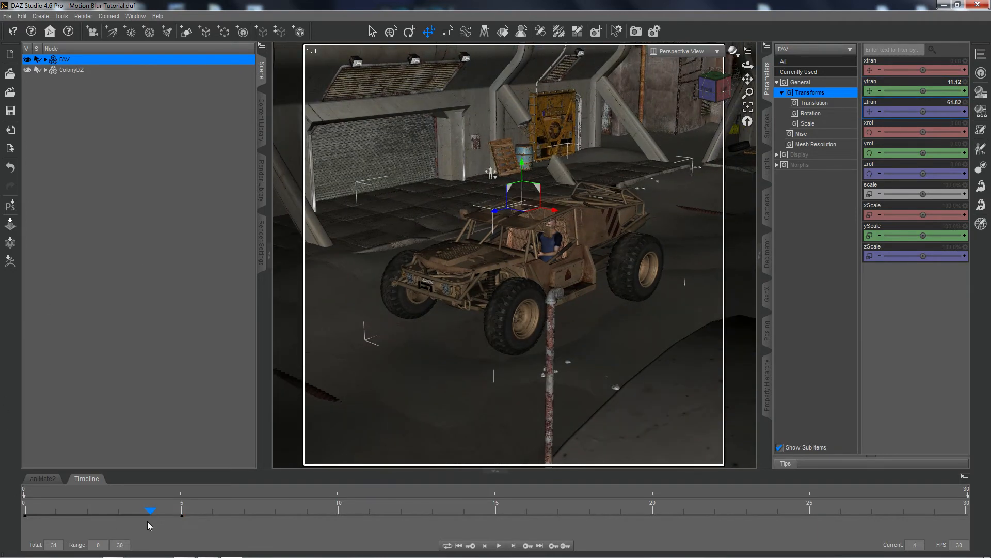
click(636, 31)
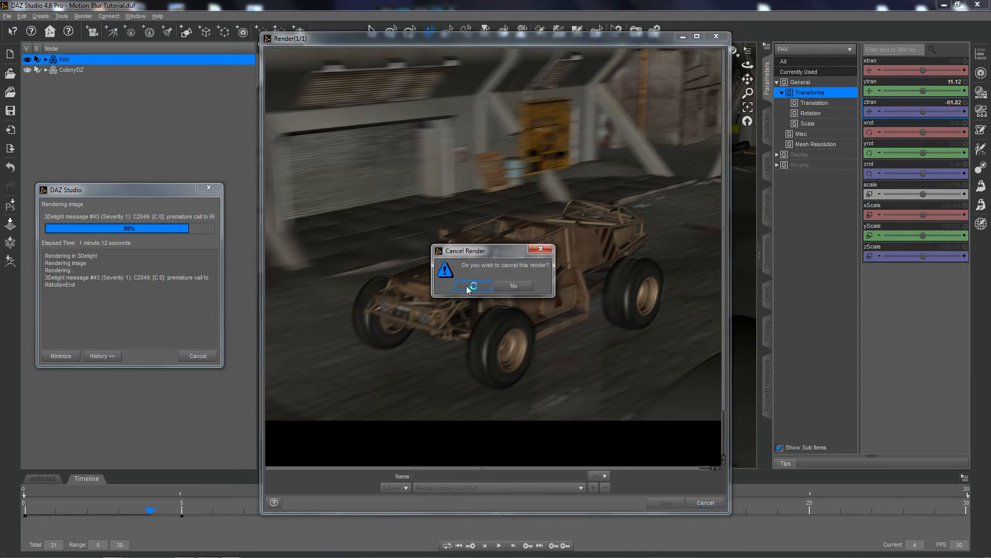
click(468, 287)
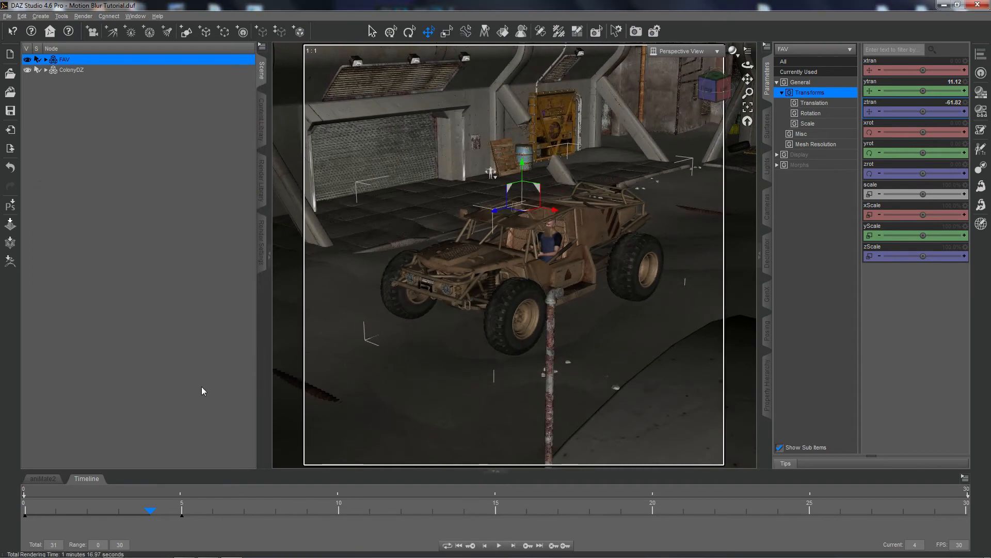
Compare the vehicle's position at frames 2 and 4, then render the scene at frame 2 and maximize the render window.
click(89, 514)
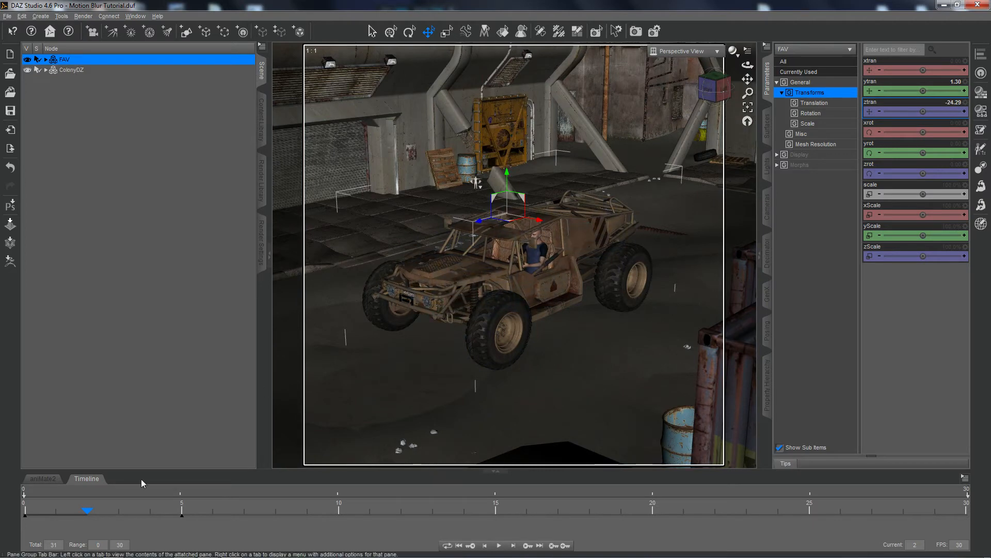
click(152, 513)
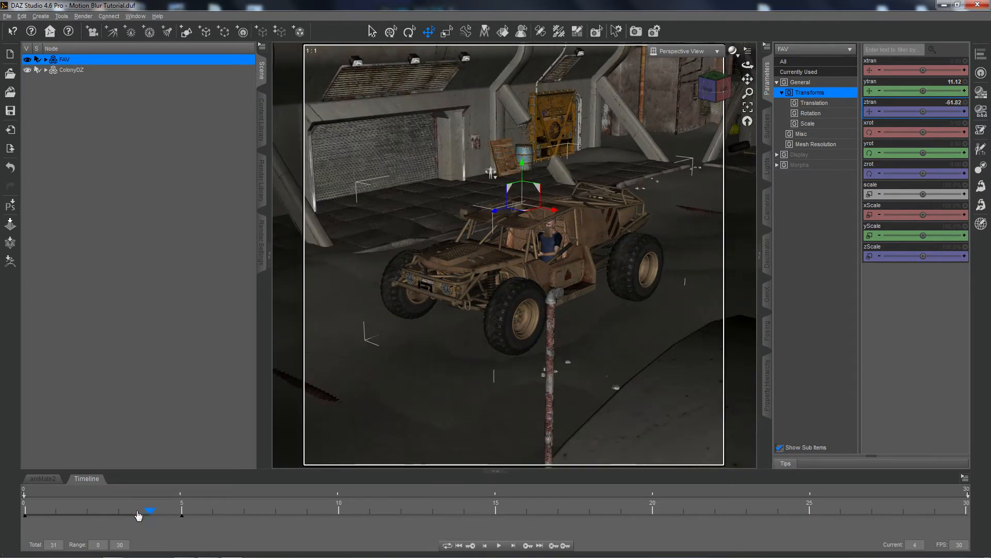
click(87, 514)
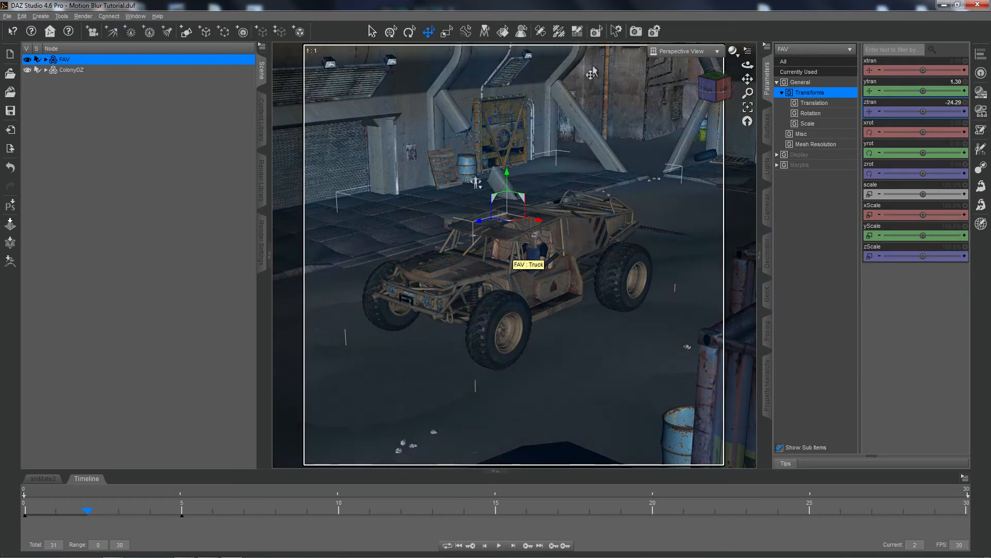
click(635, 34)
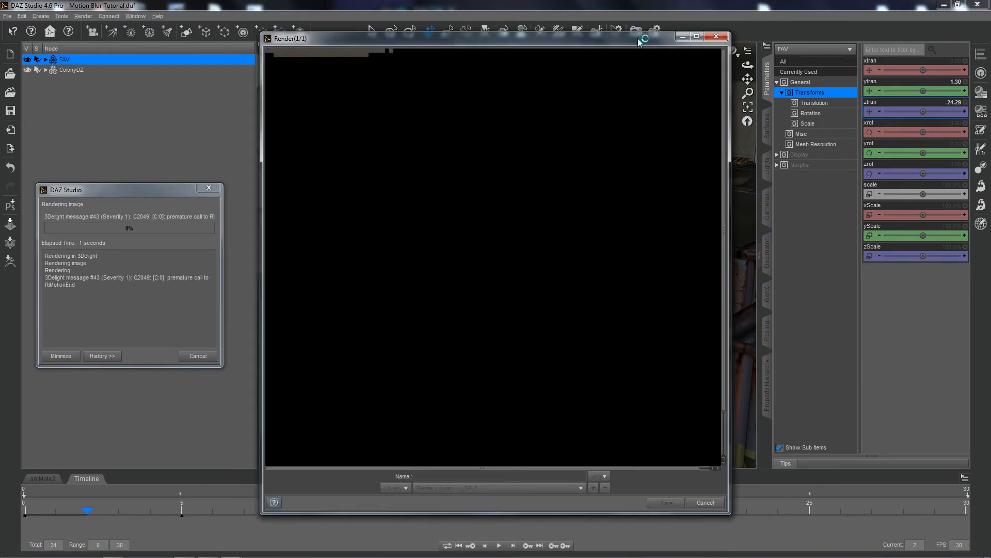
click(698, 36)
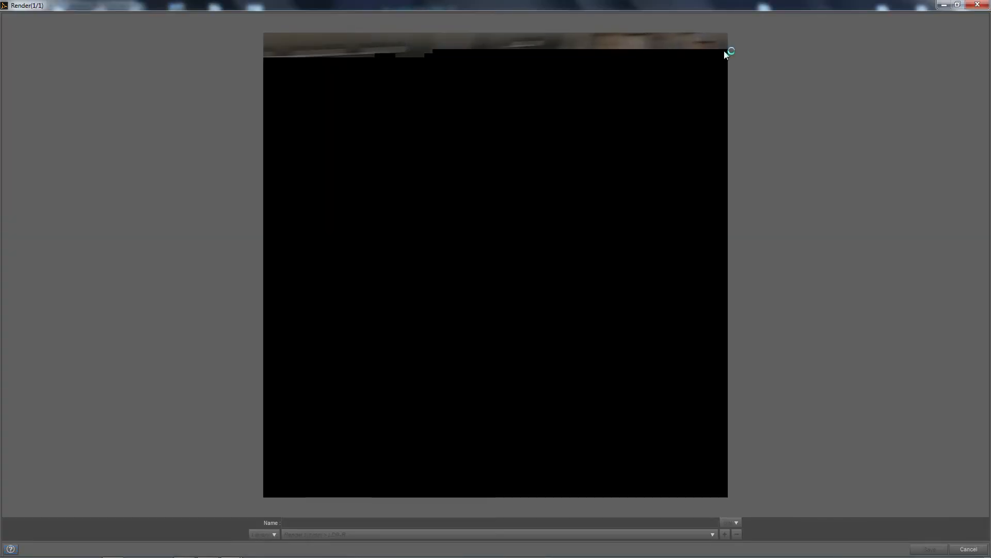
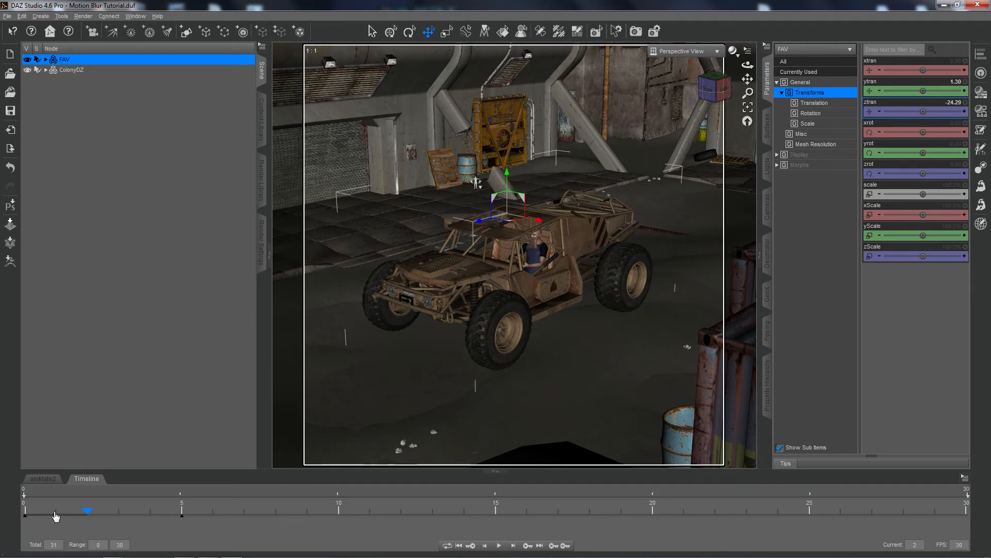
At frame 5, set the FAV vehicle's Z translation to -40 and its Y translation to 7.
click(181, 513)
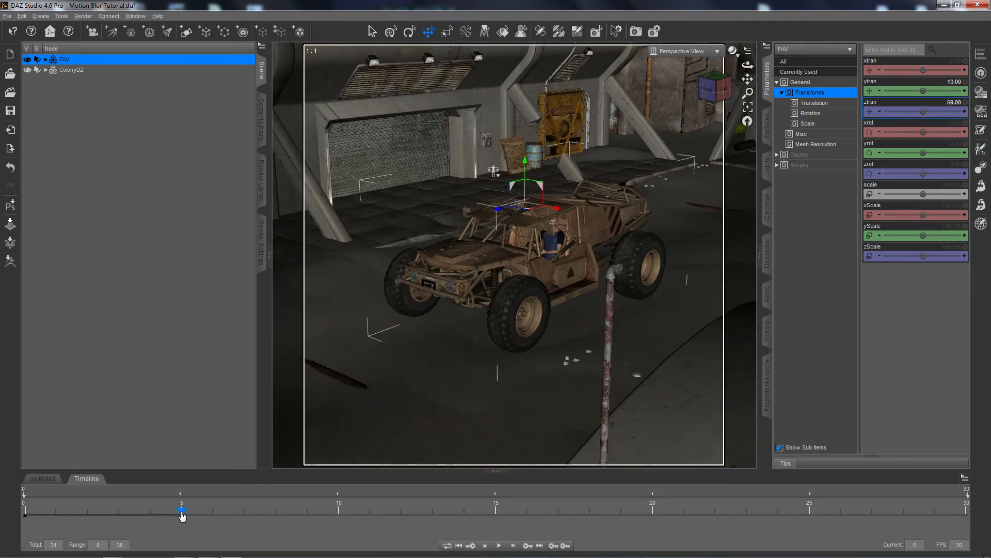
click(952, 103)
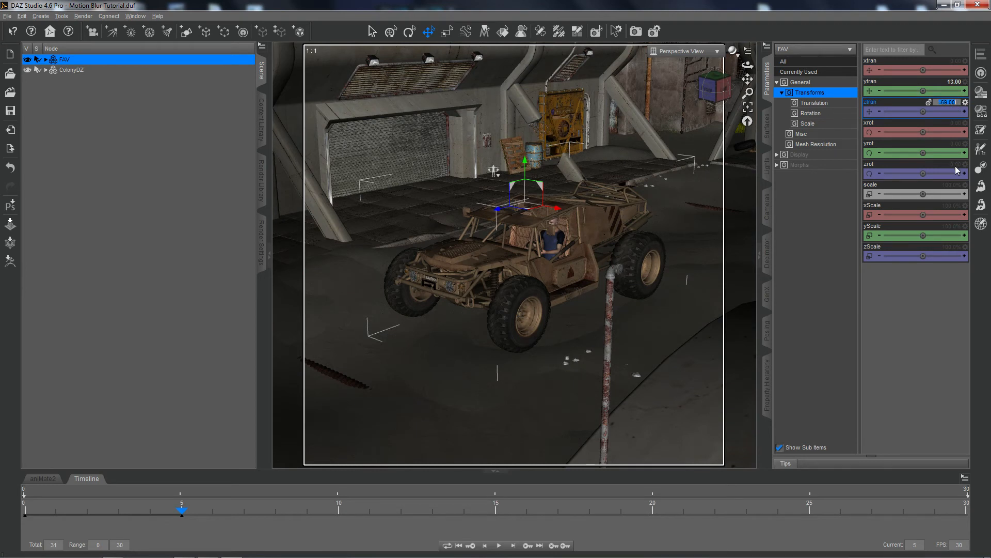
text(-40)
key(Return)
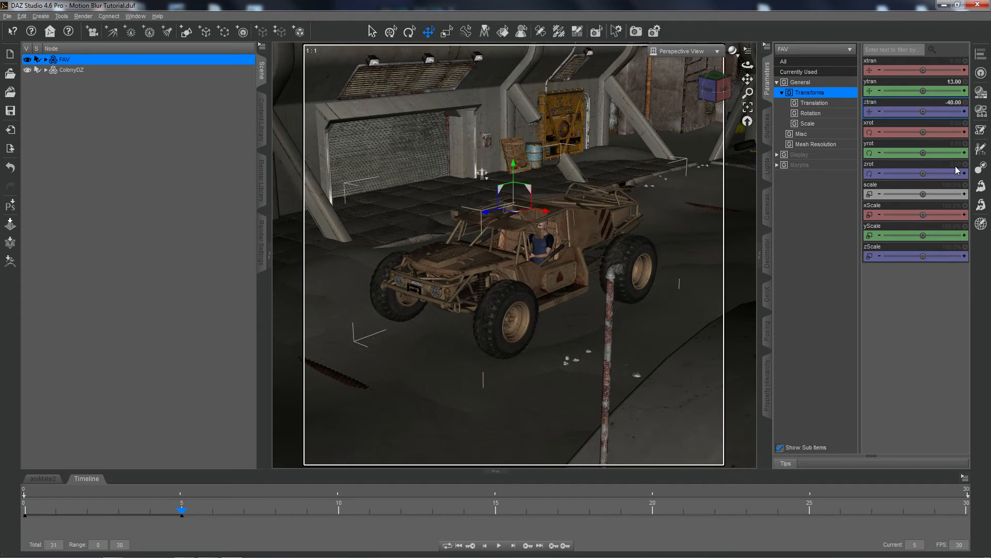
click(950, 82)
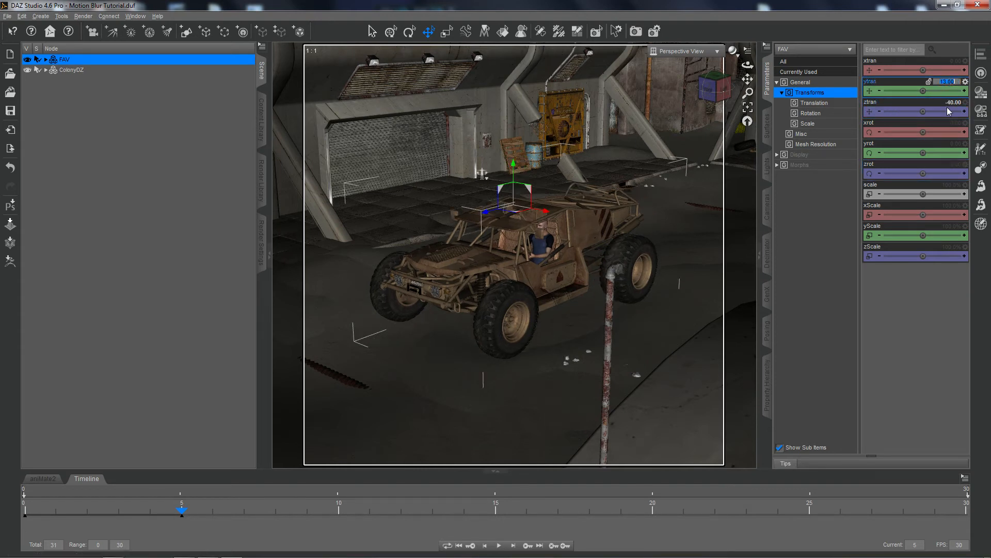
text(7)
key(Return)
Render the scene at frame 1, examine the vehicle's blur and return to the main window, keeping the render open.
click(57, 512)
click(635, 31)
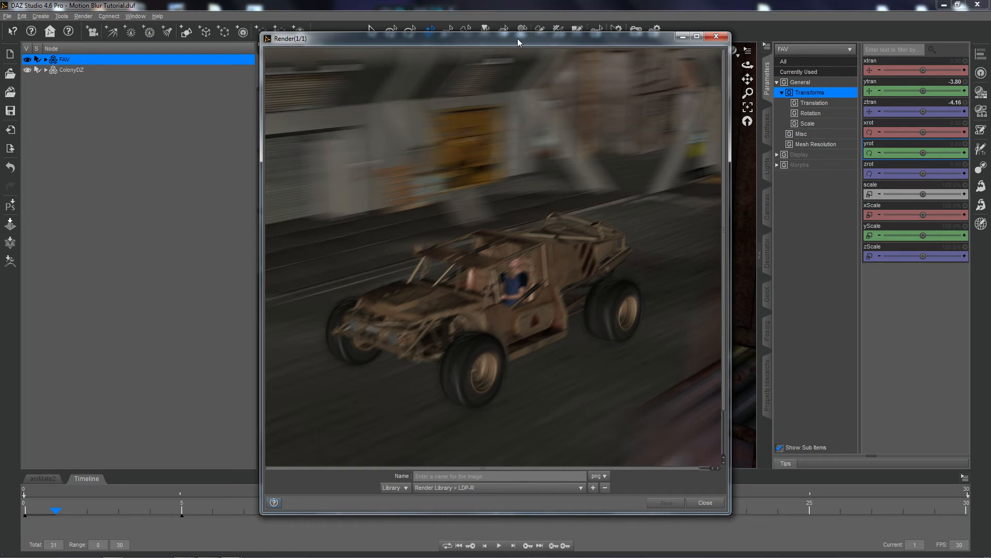
drag(517, 38, 314, 47)
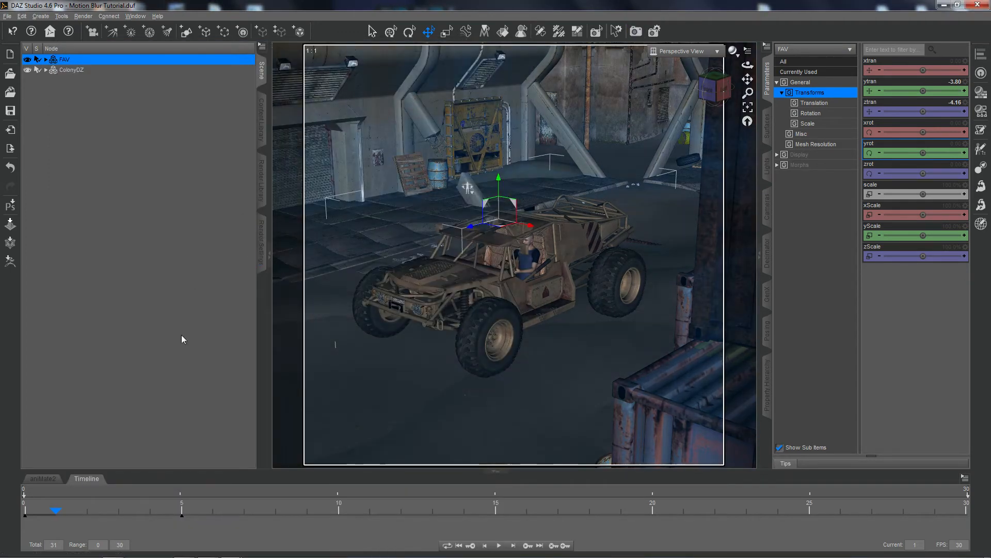
mouse_move(208, 554)
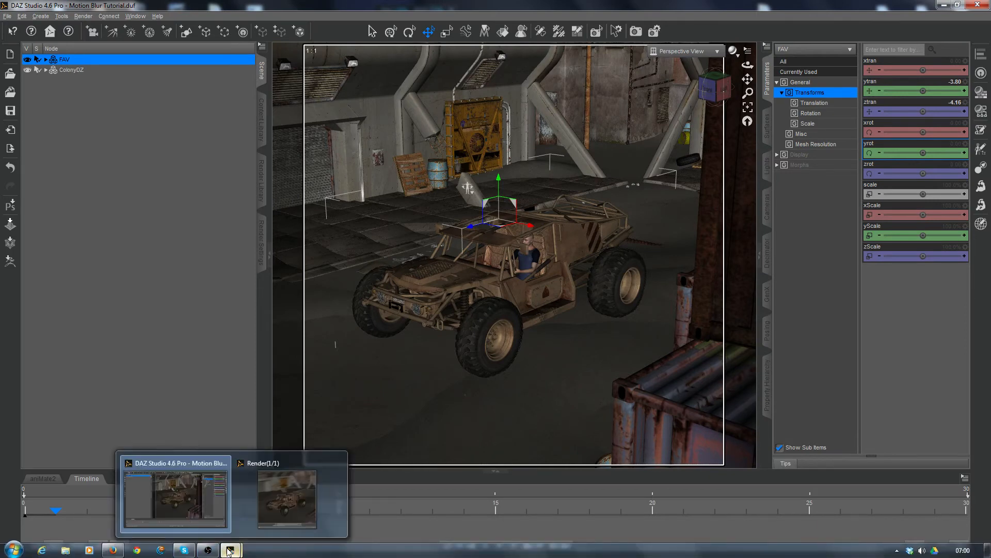
click(262, 503)
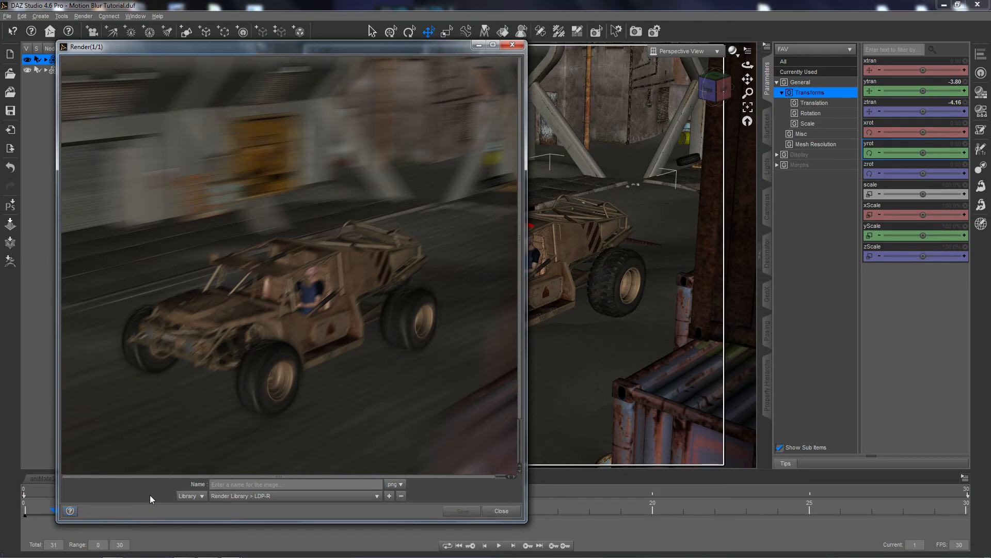
click(577, 8)
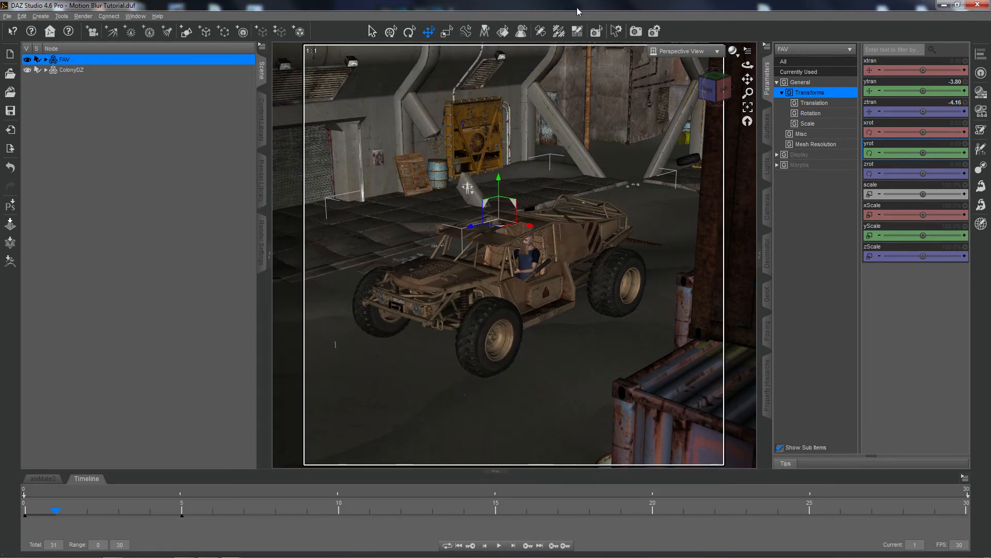
Turn off Motion Blur in the advanced render settings and render frame 1 again.
click(261, 252)
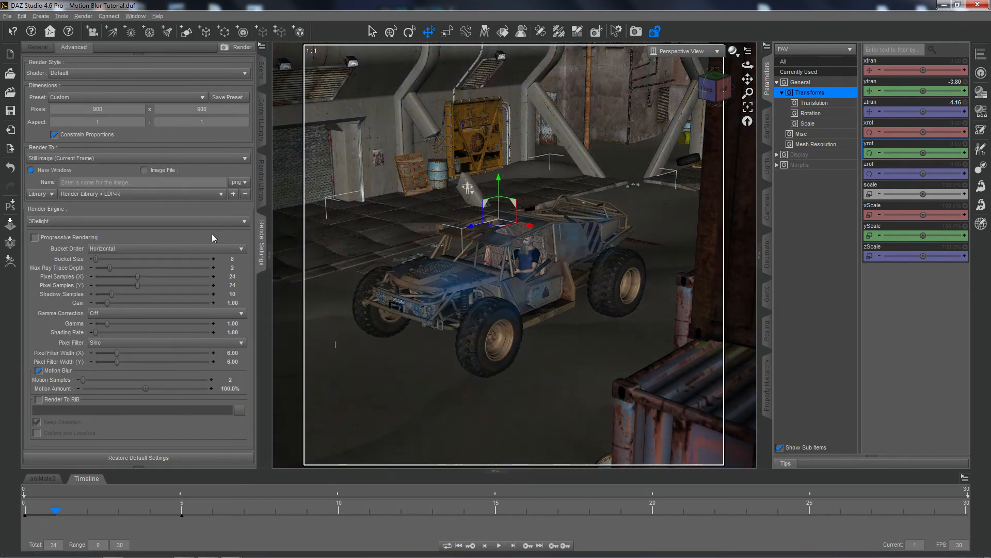
click(38, 371)
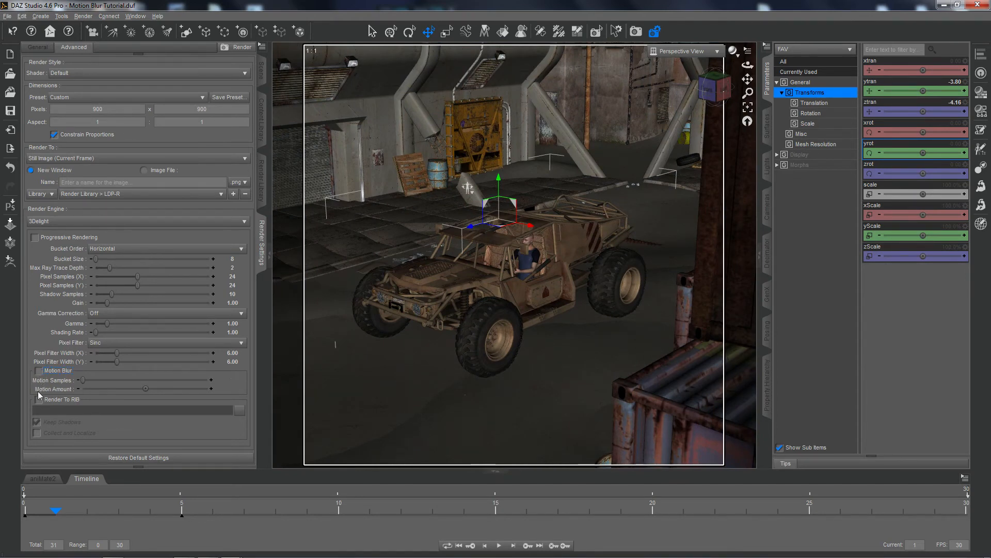
click(635, 32)
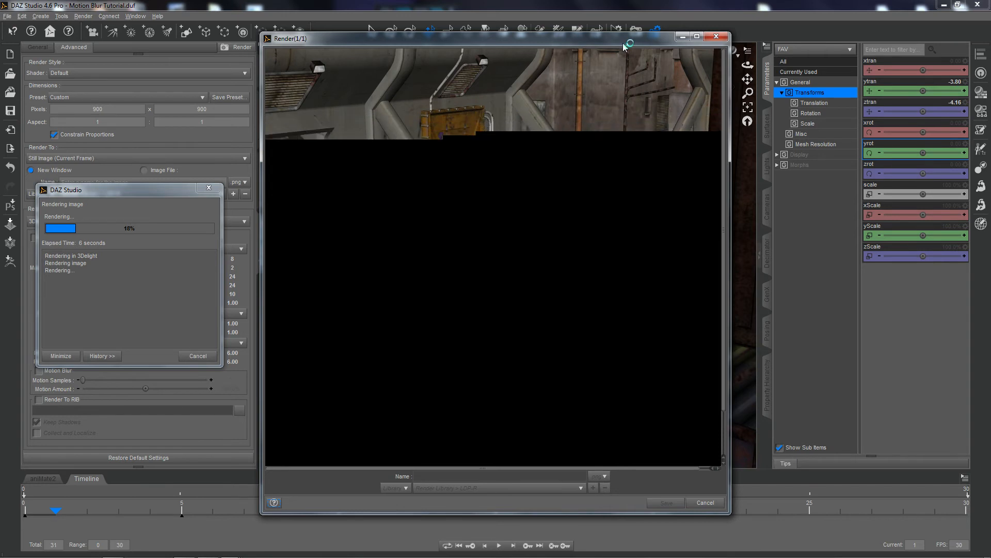
Arrange the blurred and unblurred renders side by side, compare them and close both render windows.
drag(597, 43, 831, 33)
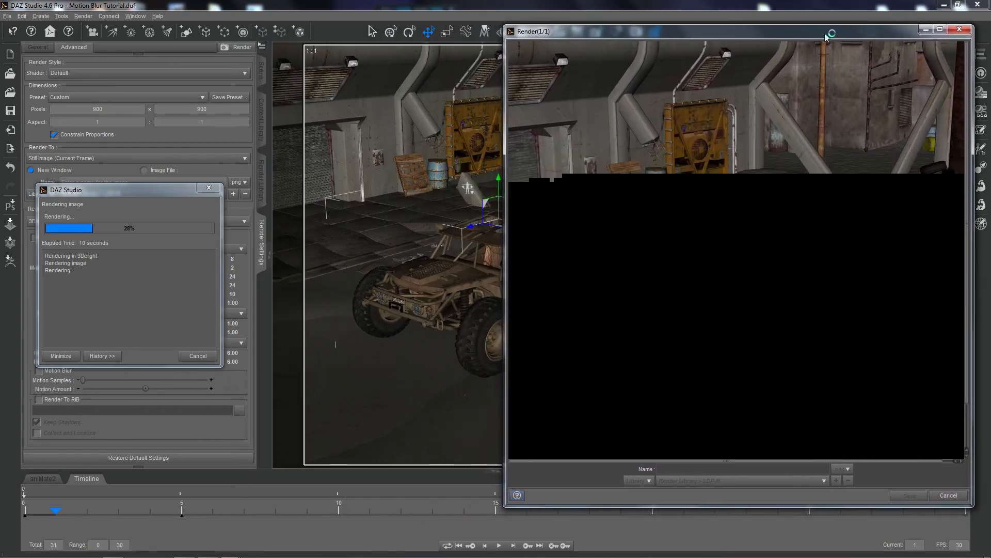
mouse_move(185, 551)
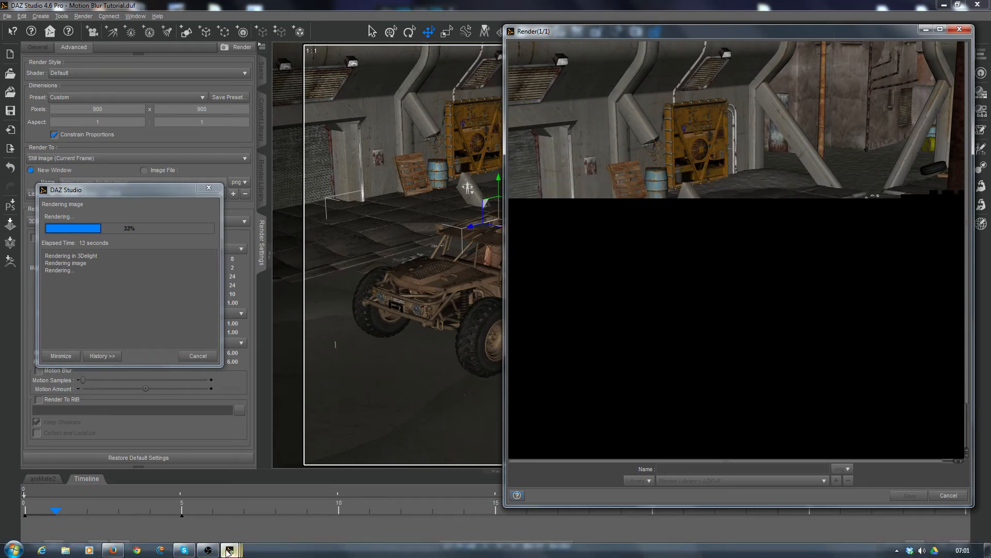
mouse_move(227, 552)
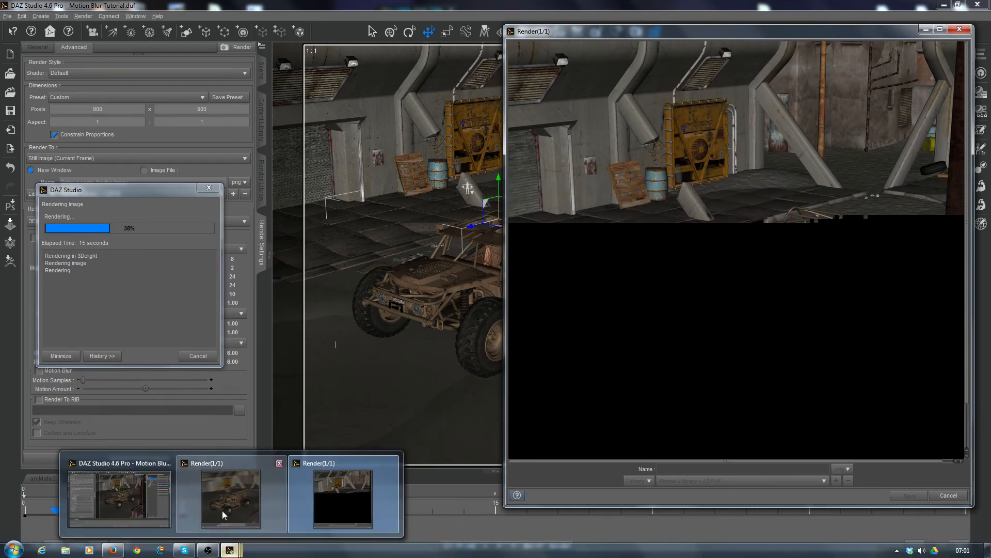
click(223, 514)
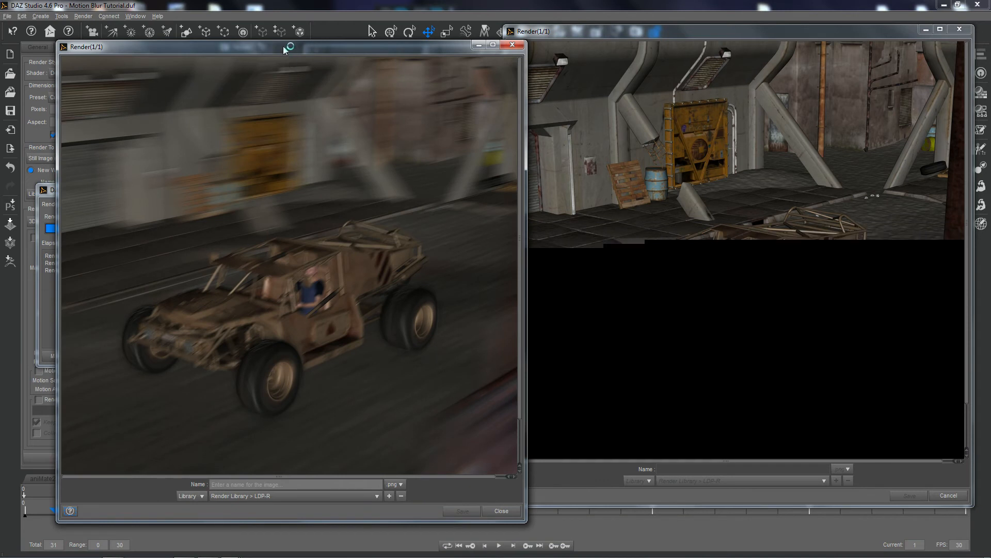
drag(284, 49, 253, 34)
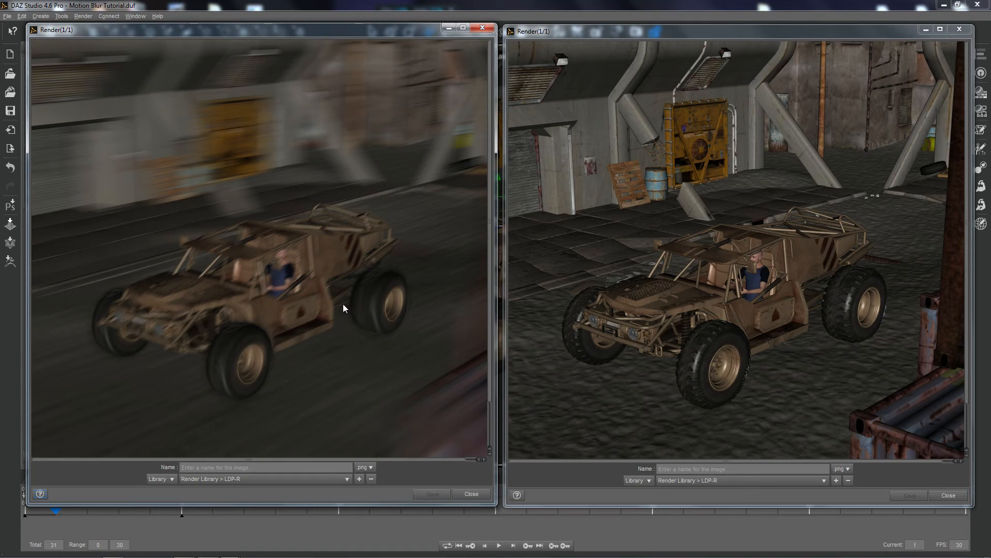
click(471, 495)
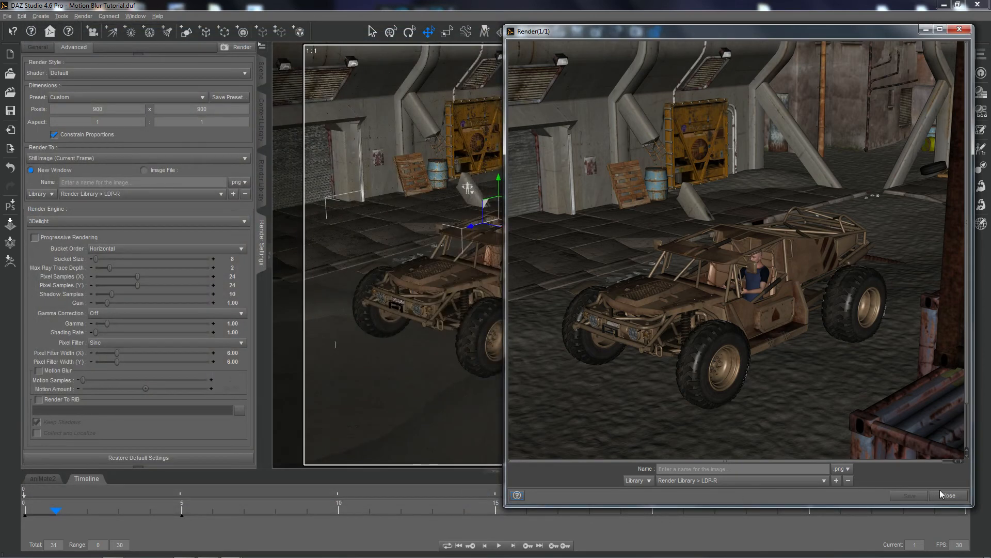
click(949, 496)
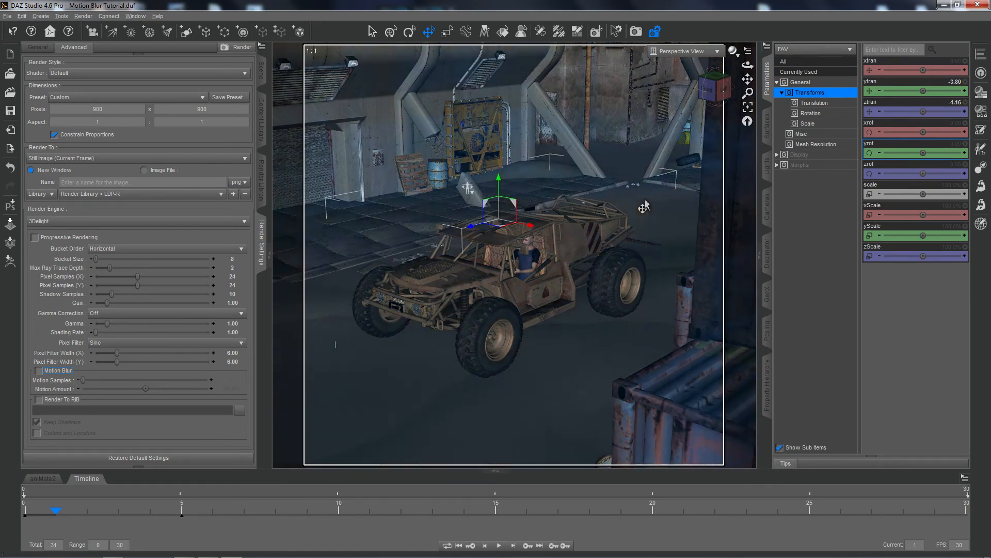
Set the render dimensions to the Widescreen (16:9) preset and reframe the perspective view to show the vehicle within its wider surroundings.
scroll(641, 211, down, 2)
scroll(639, 211, down, 5)
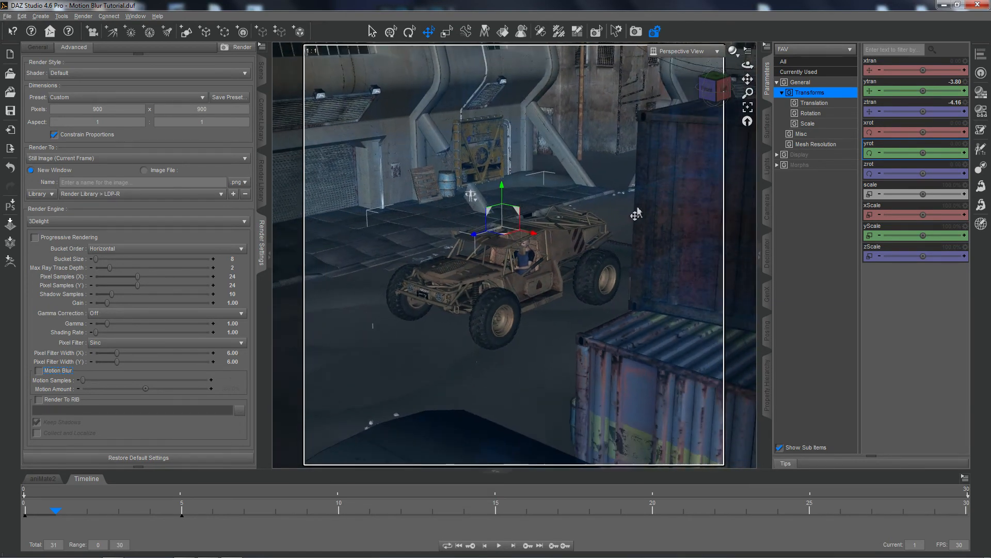
scroll(633, 217, down, 5)
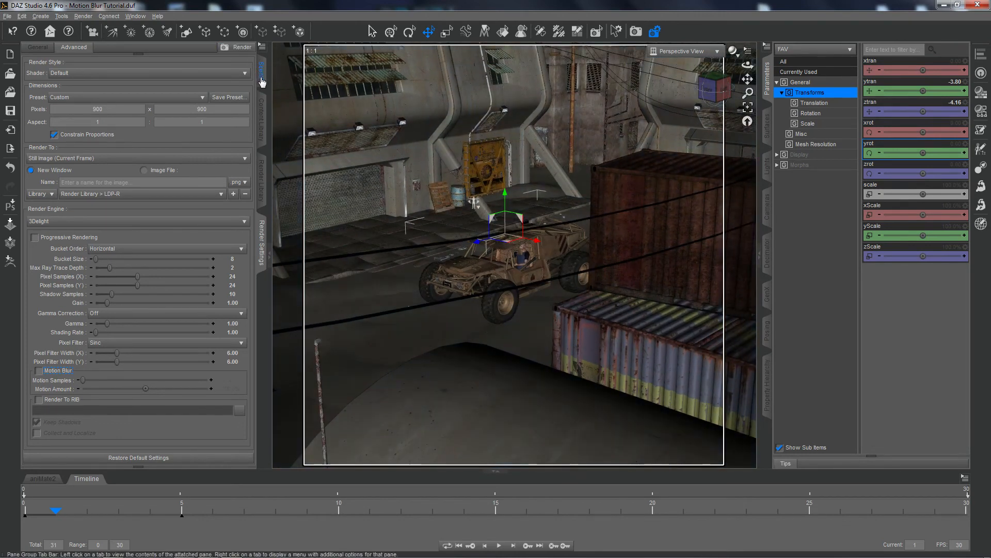
click(139, 102)
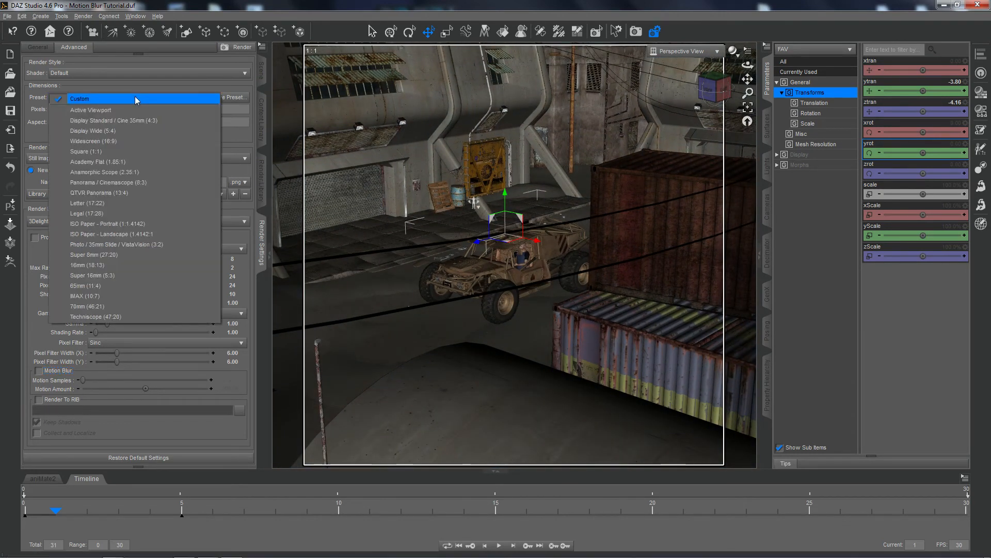
click(103, 142)
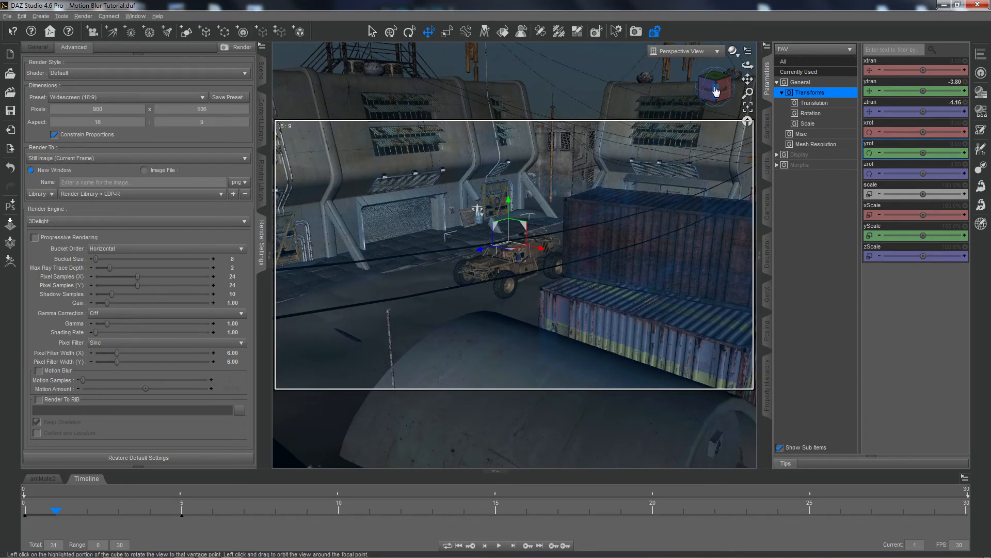
drag(716, 93, 708, 106)
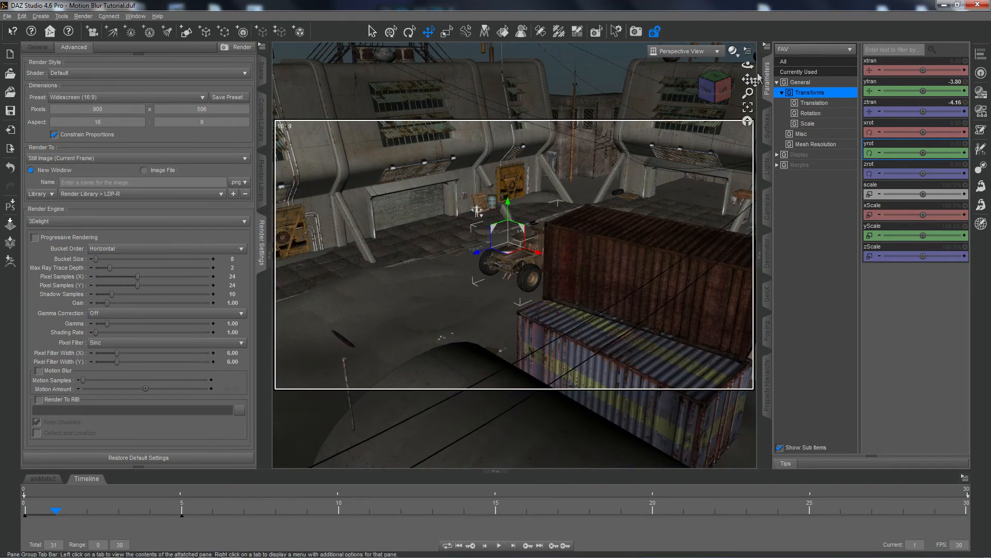
click(22, 16)
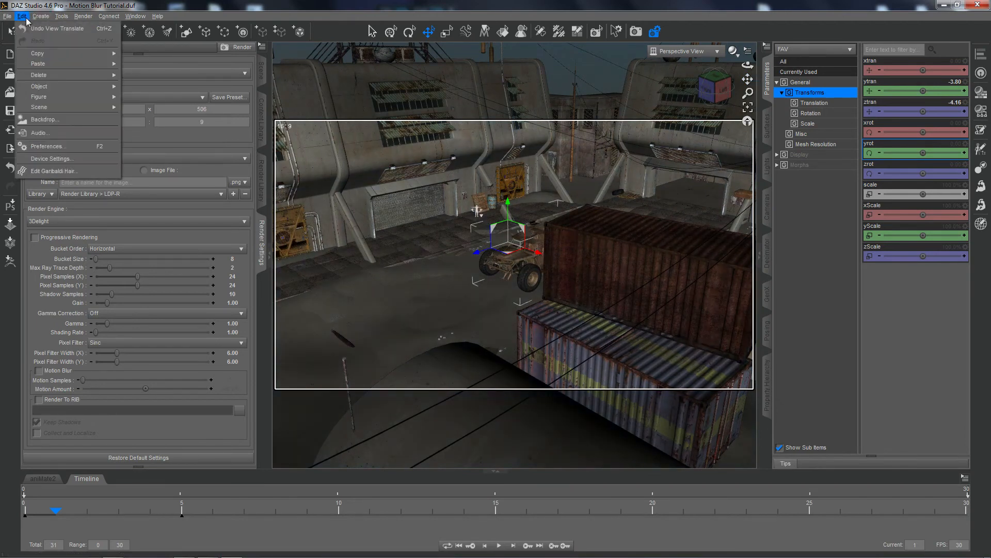
click(35, 31)
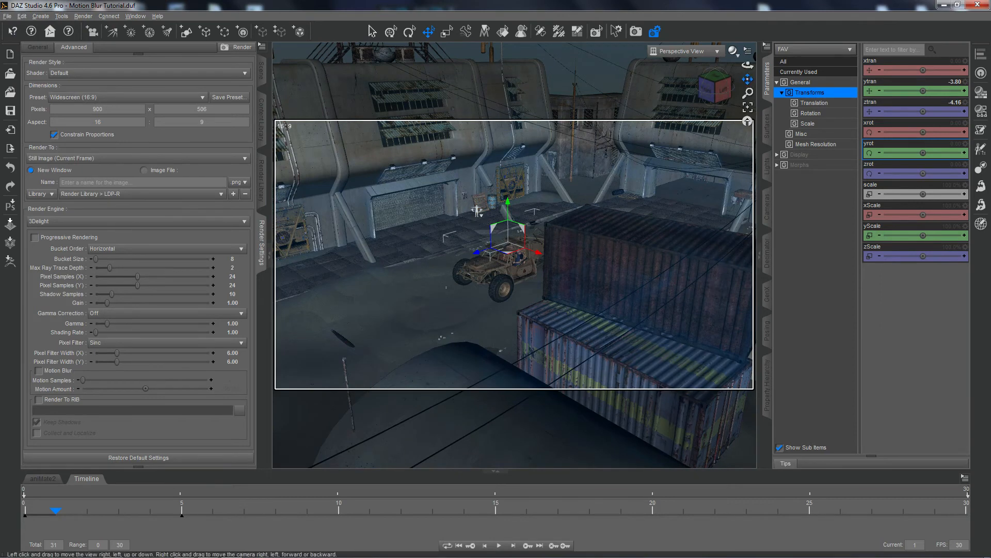
drag(747, 78, 805, 99)
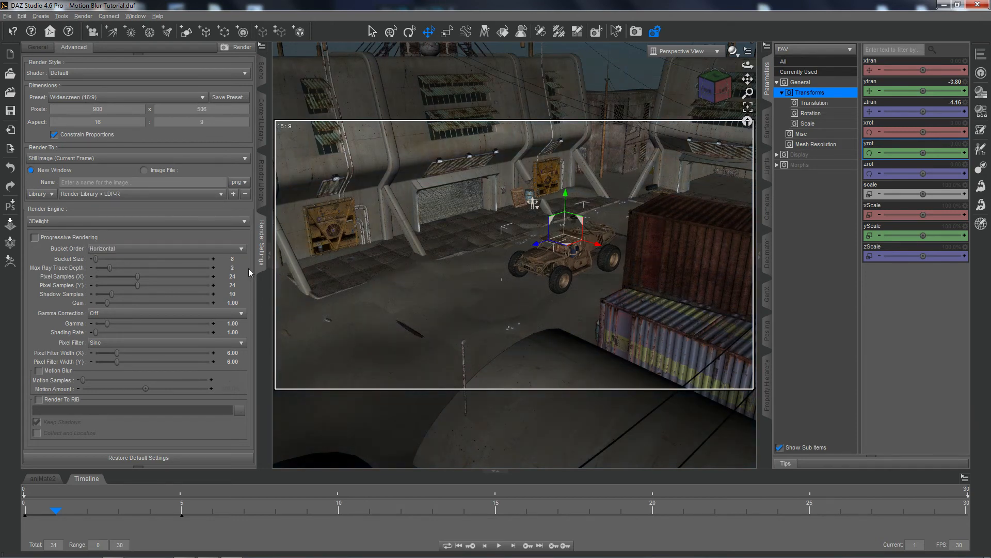
Re-enable Motion Blur, render the widescreen view, examine it in the maximized render window and close it.
click(39, 370)
click(635, 32)
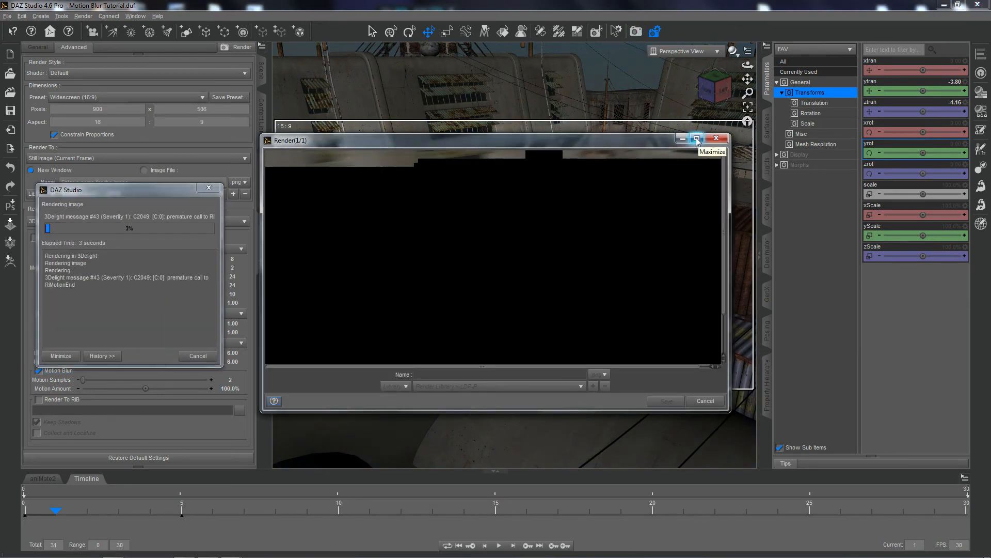
click(696, 139)
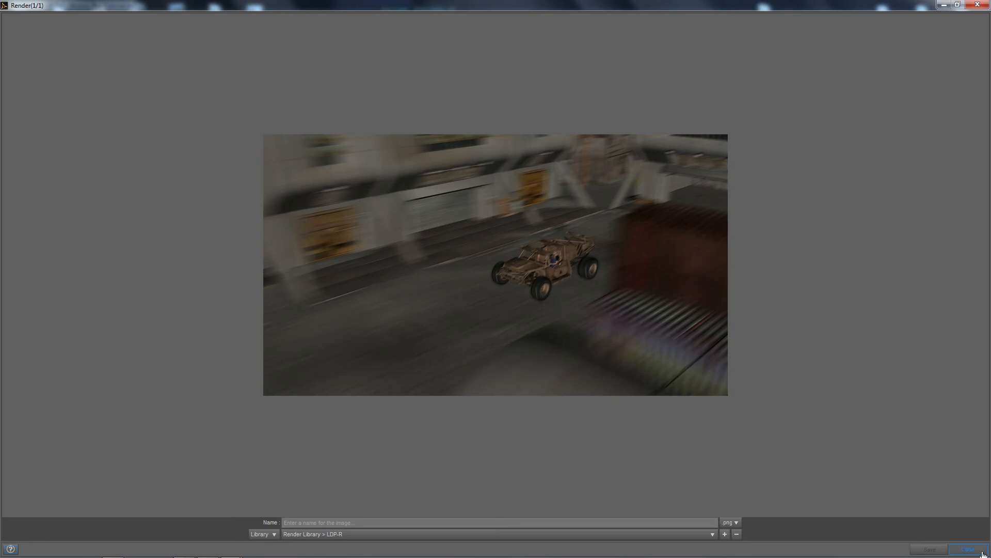
click(962, 551)
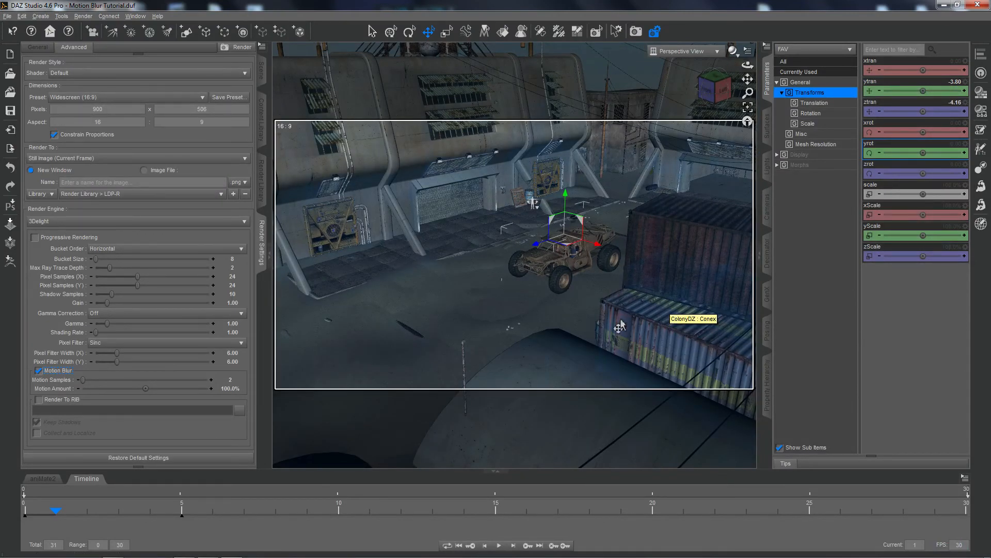
Create a distant light with default settings and look through it in the viewport.
click(262, 72)
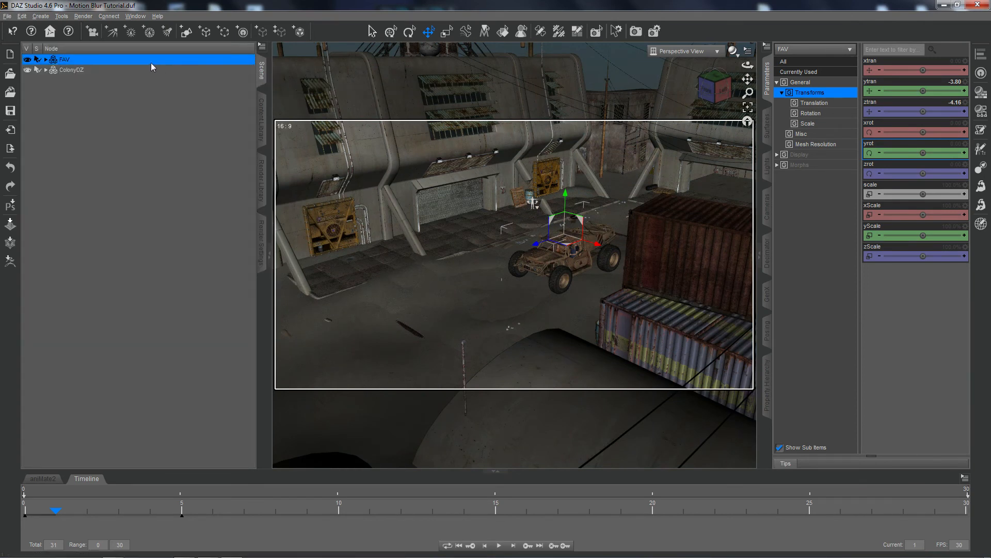
click(113, 34)
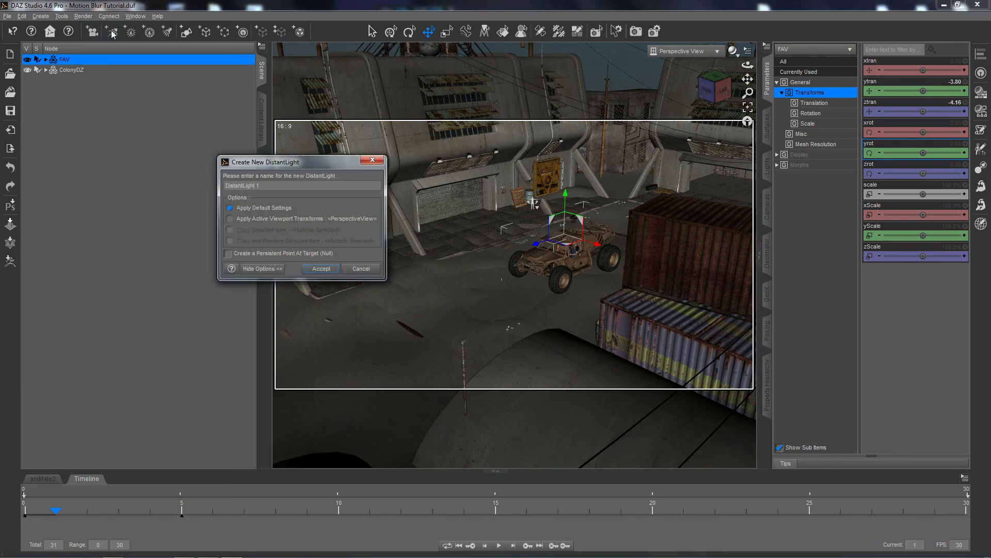
click(318, 269)
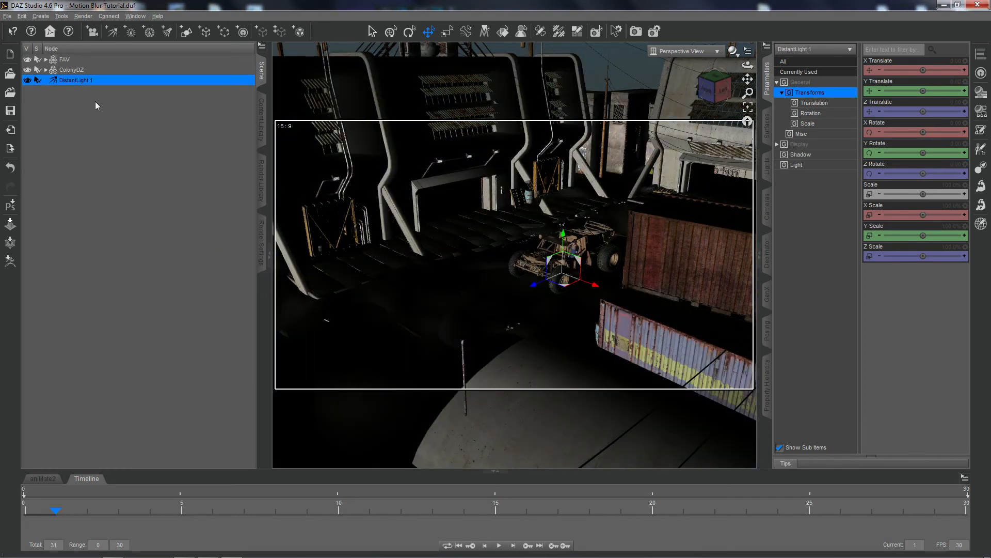
click(685, 51)
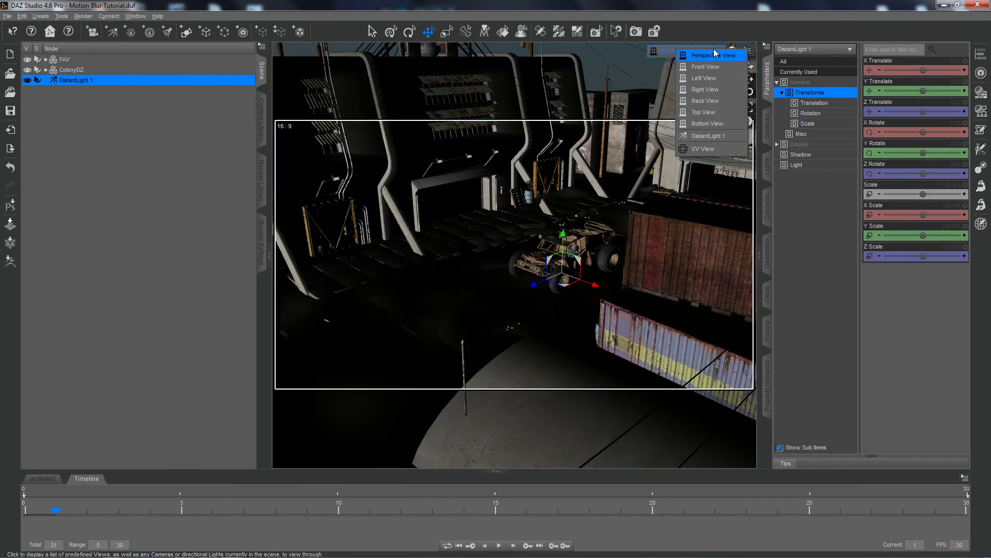
click(698, 137)
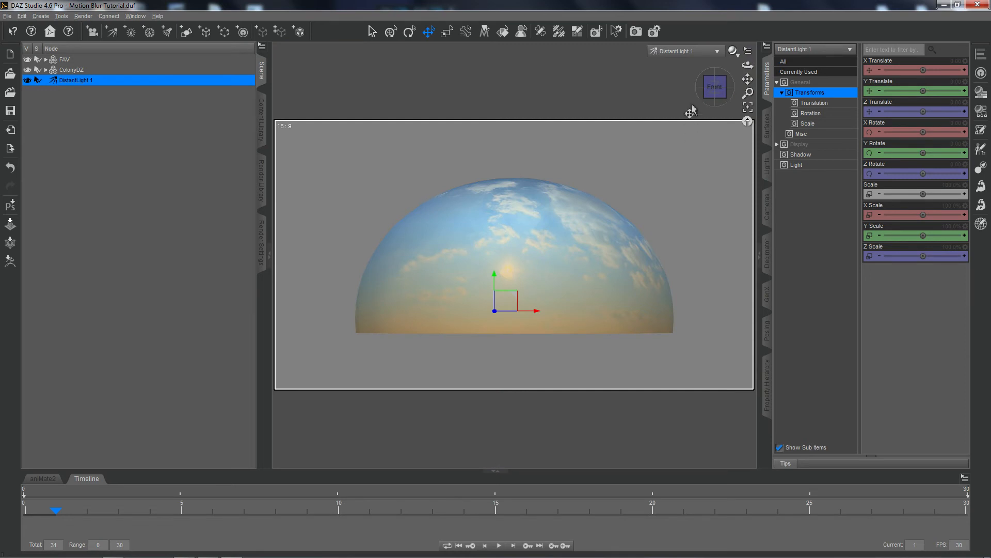
Hide the colony's SkyDome and rotate the distant light to about -31.5° X and -15.4° Y, angled down over the set.
drag(714, 86, 716, 90)
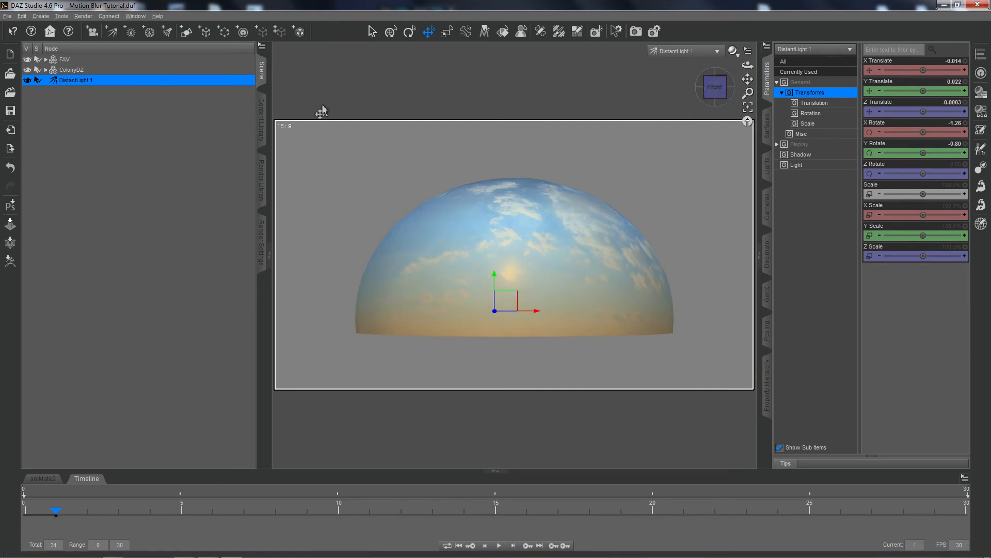
click(433, 251)
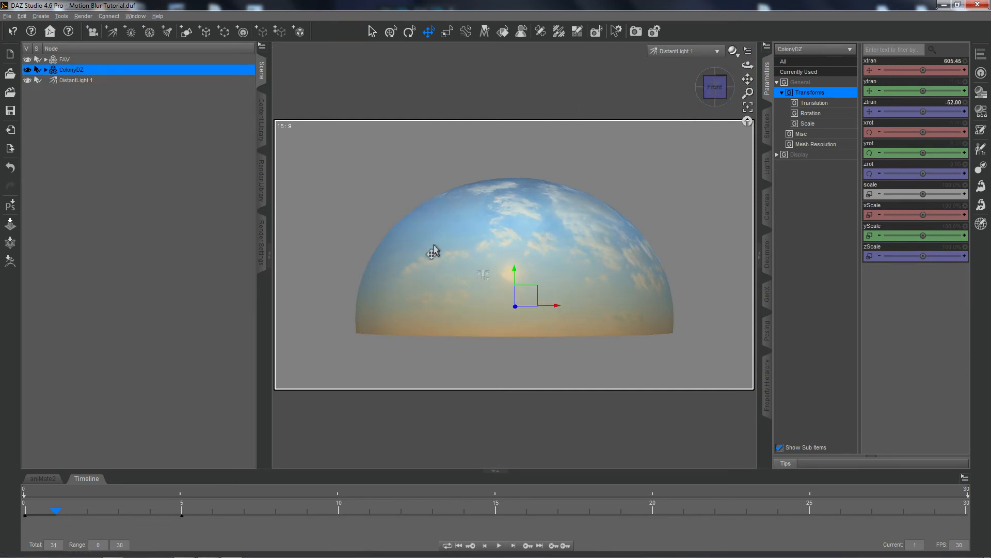
click(434, 251)
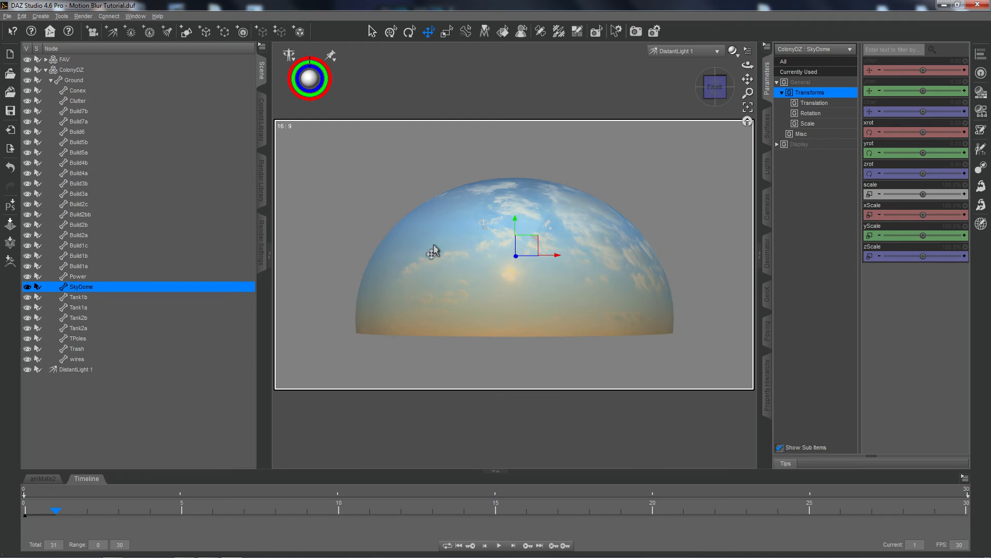
click(27, 286)
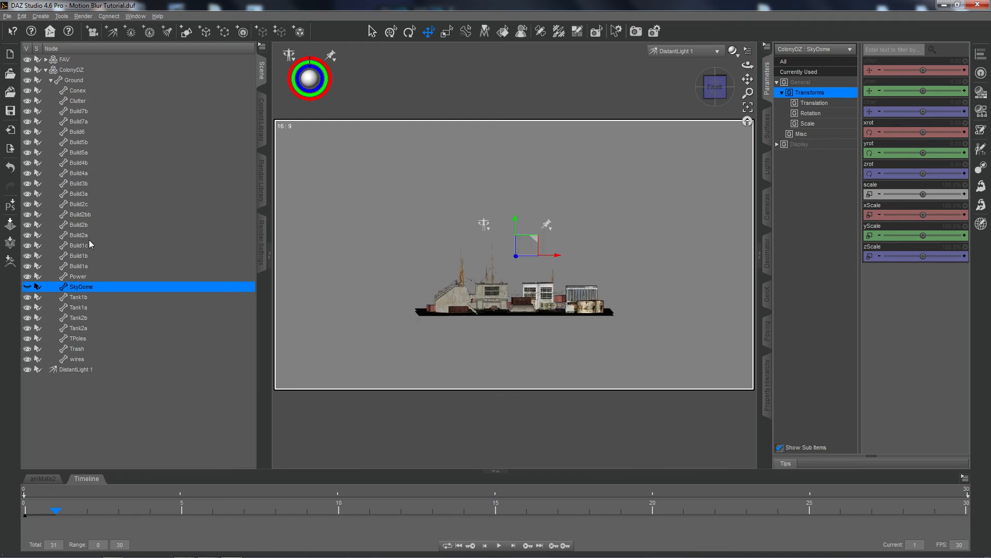
click(72, 370)
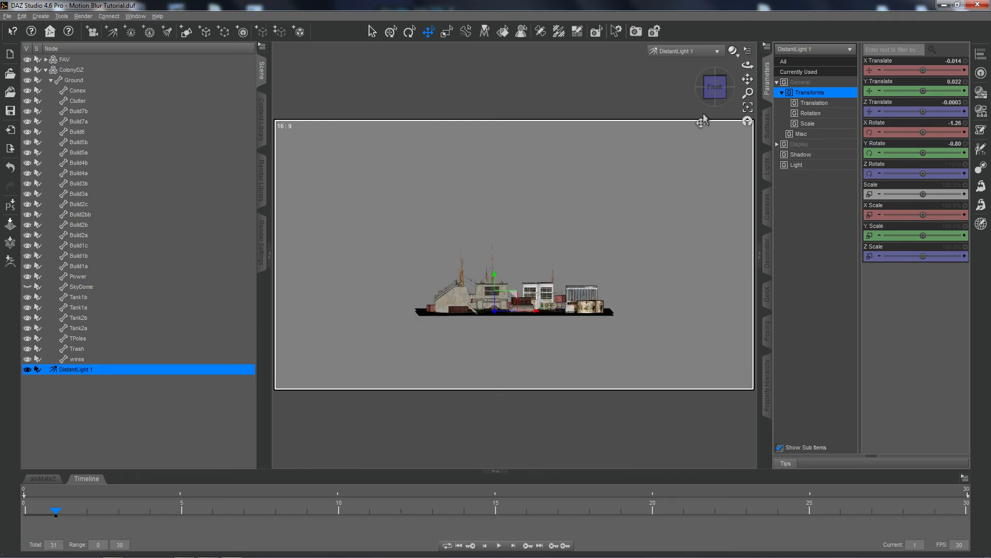
drag(714, 88, 728, 124)
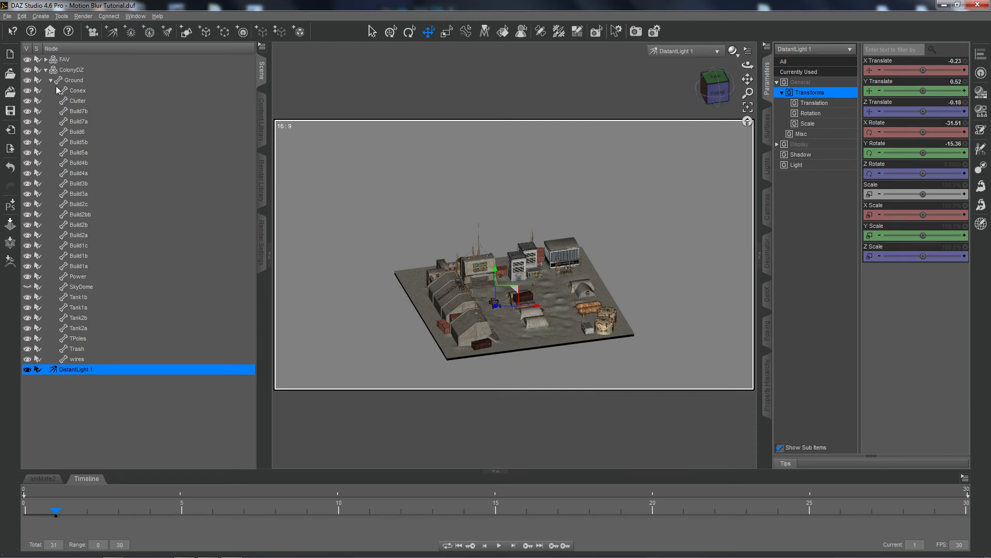
Show the SkyDome again, collapse the ColonyDZ hierarchy and return the viewport to Perspective View.
click(27, 286)
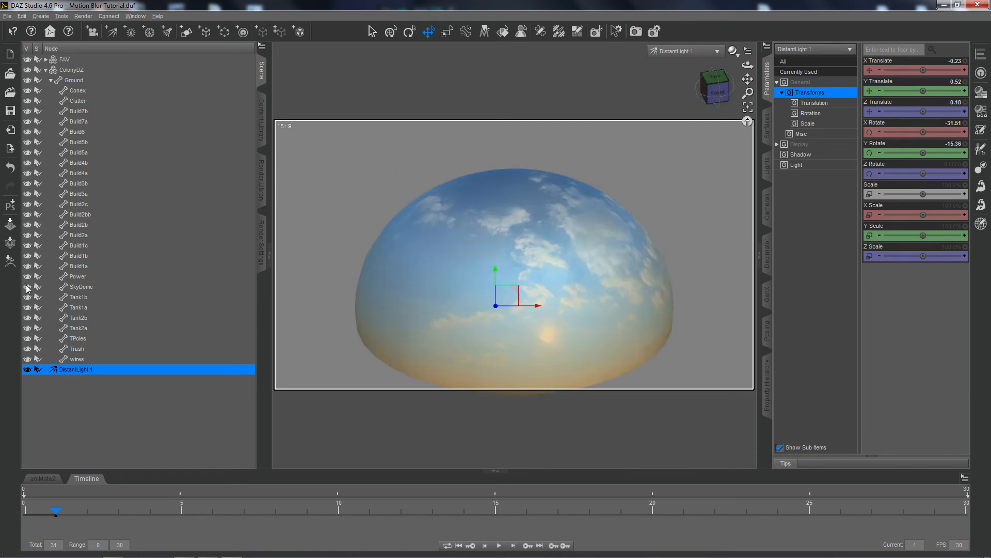
click(46, 70)
click(715, 53)
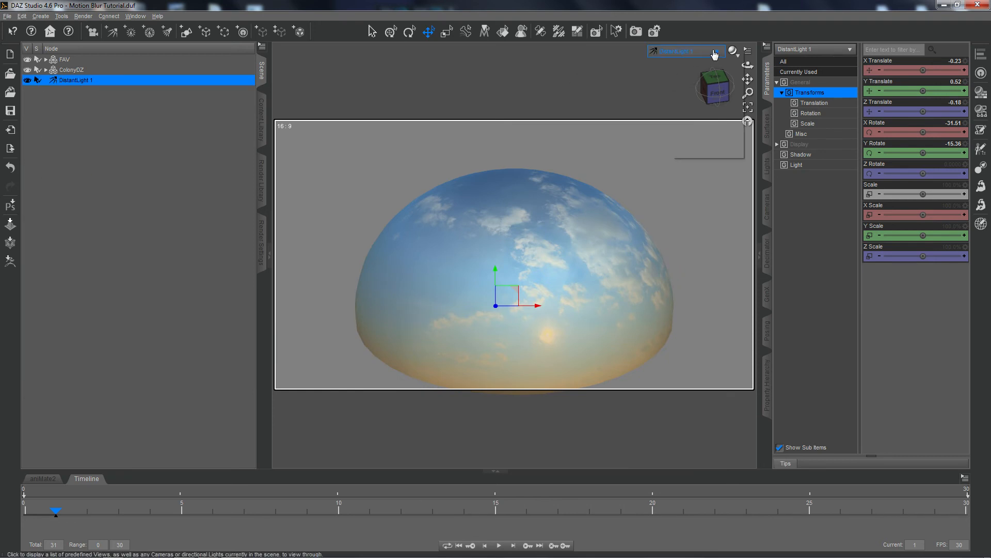
click(710, 57)
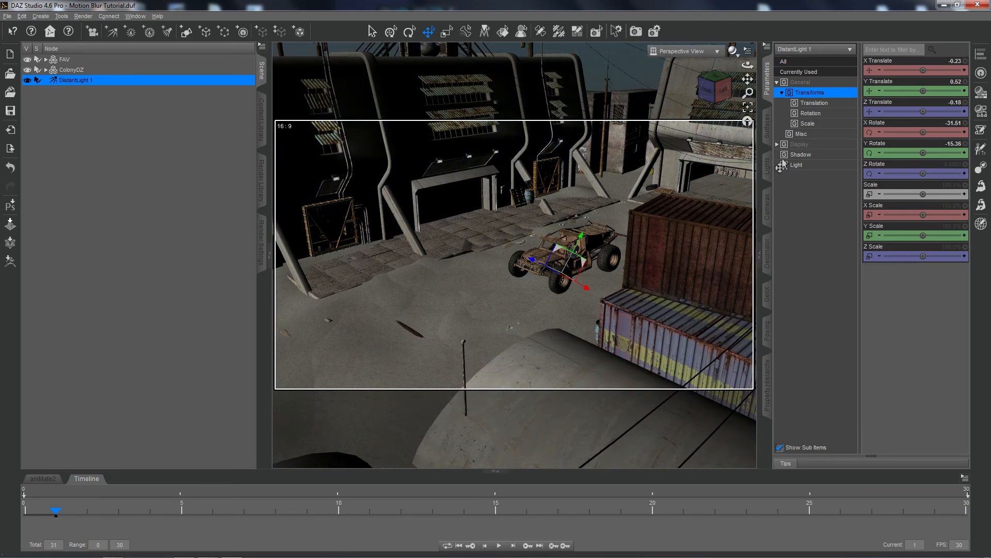
Set the distant light's Shadow Type to Raytraced (Software Only) and its Shadow Softness to 13%.
click(807, 156)
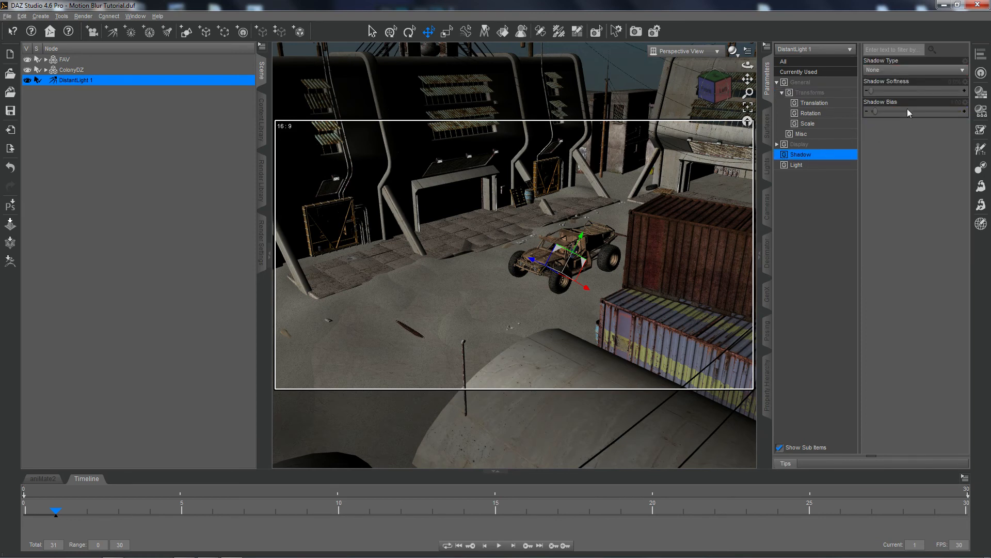
click(934, 72)
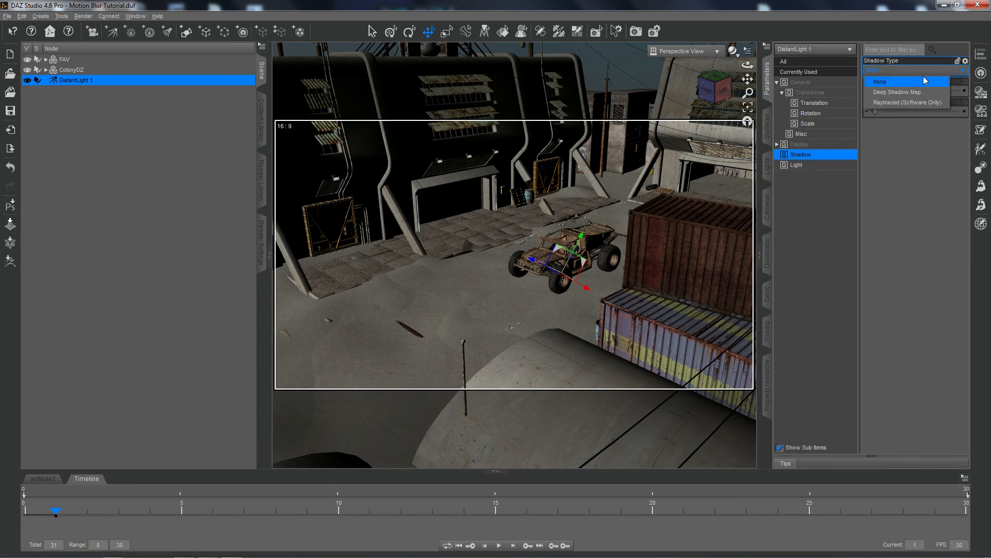
click(908, 104)
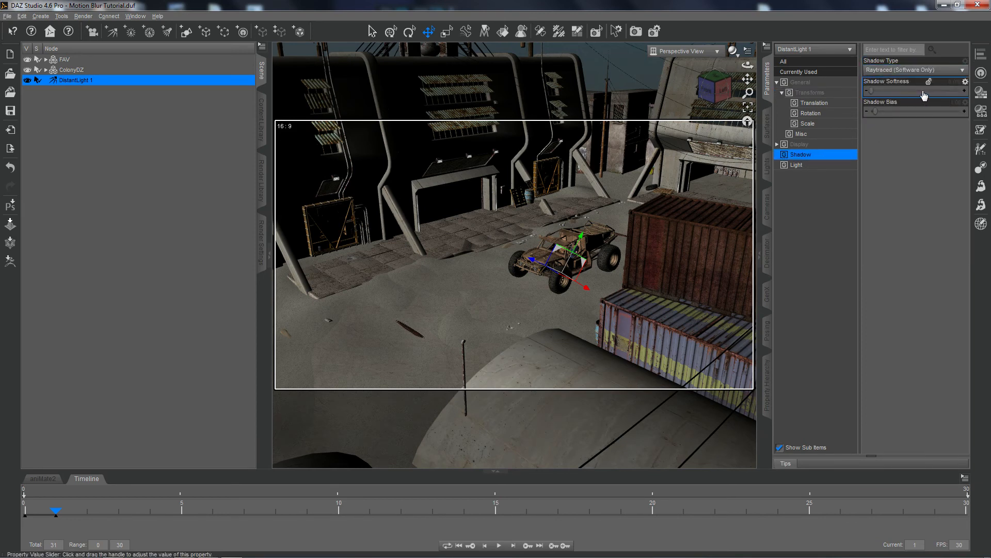
click(947, 82)
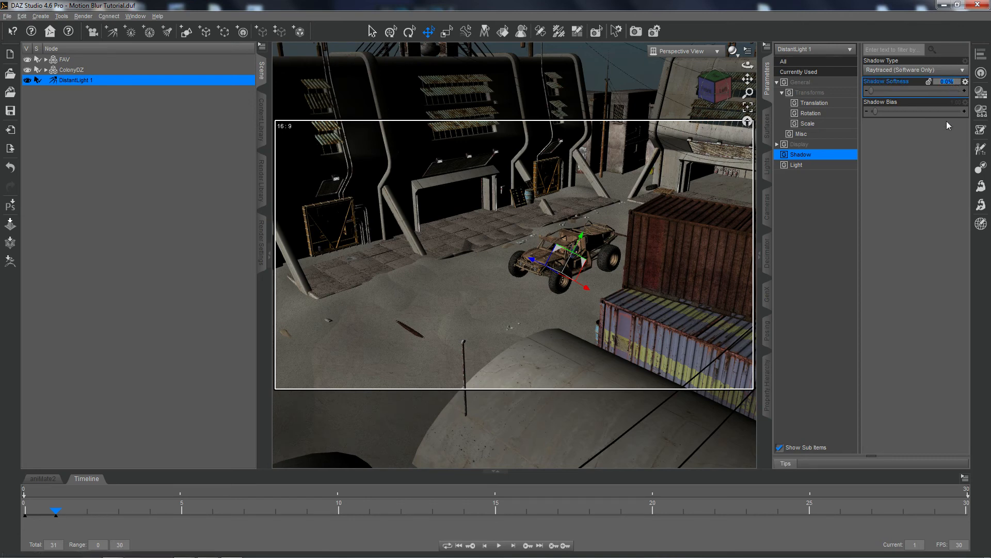
text(13)
key(Return)
Add the AoA Ambient Light from the Age of Armour Advanced Ambient light presets to the scene.
click(262, 120)
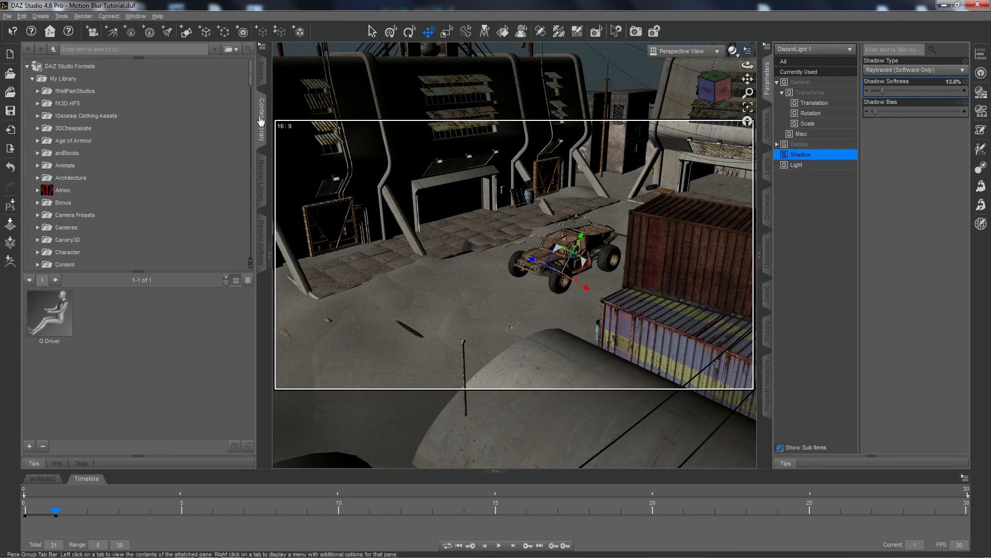
scroll(93, 164, down, 1)
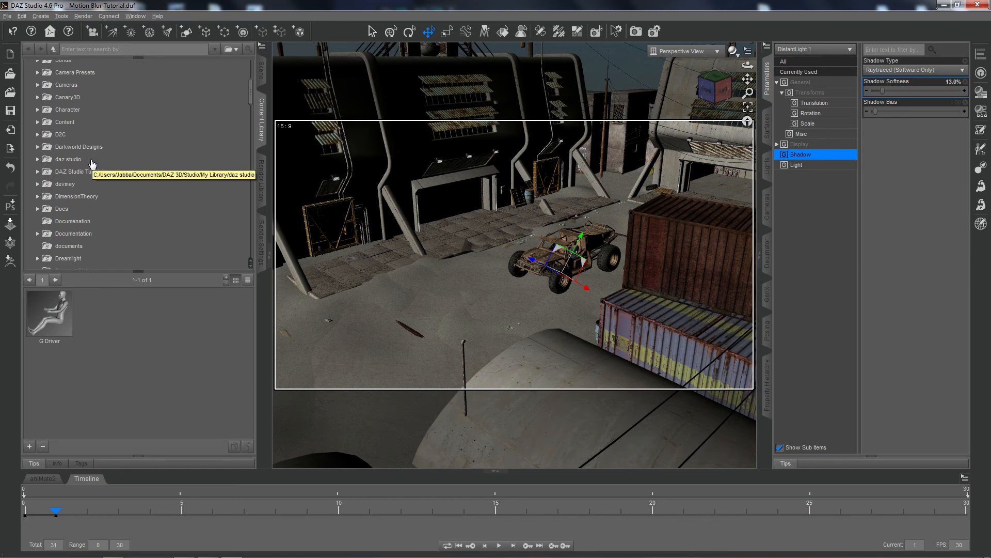
scroll(92, 164, down, 5)
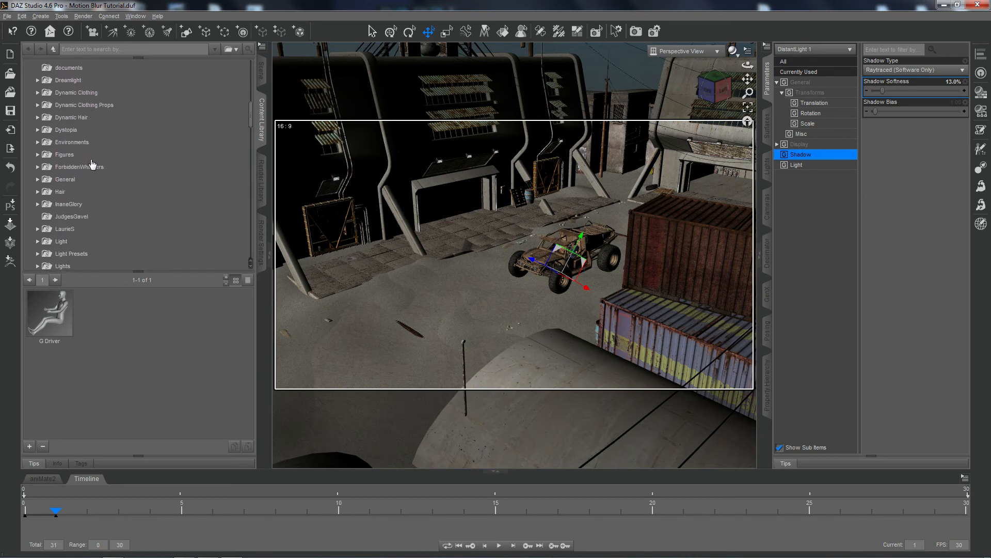
scroll(93, 164, down, 3)
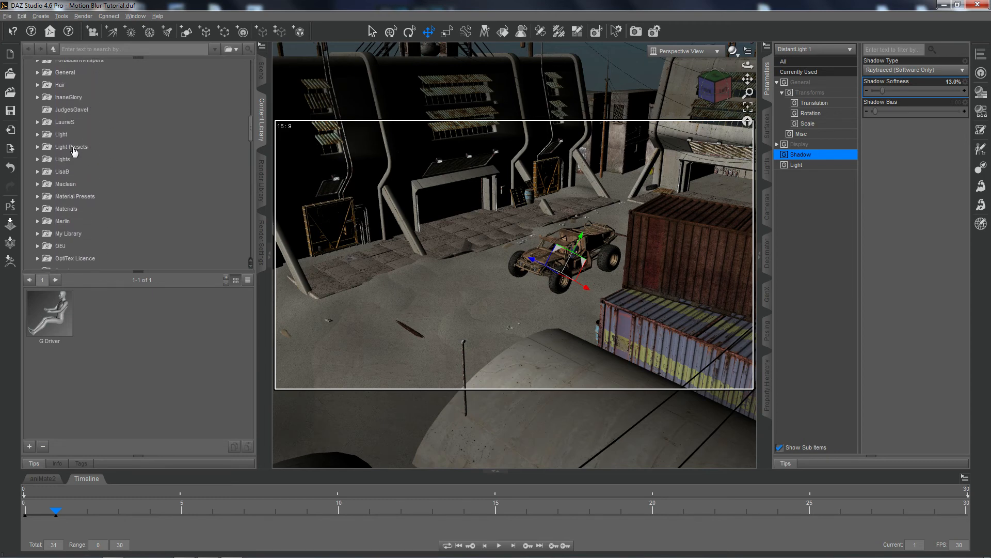
click(37, 147)
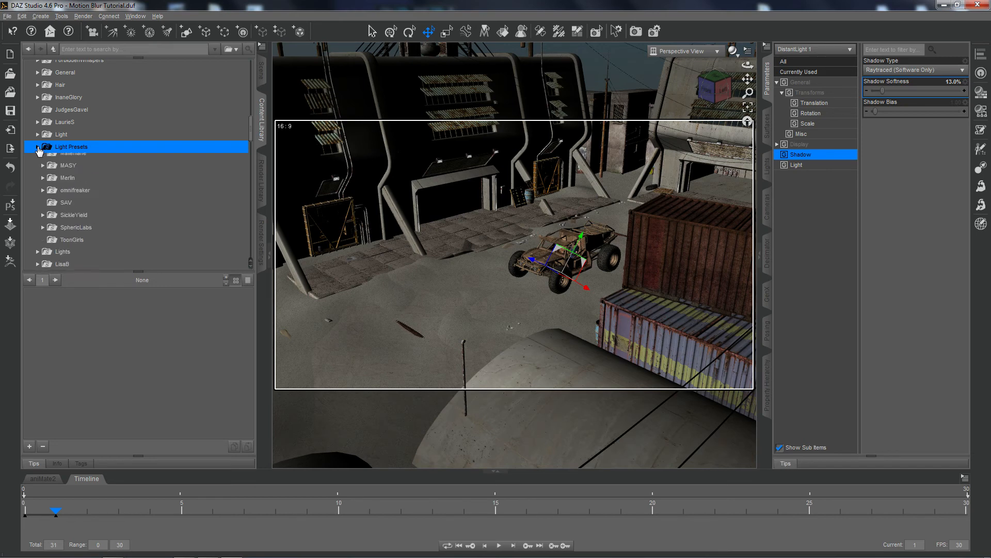
scroll(96, 186, down, 2)
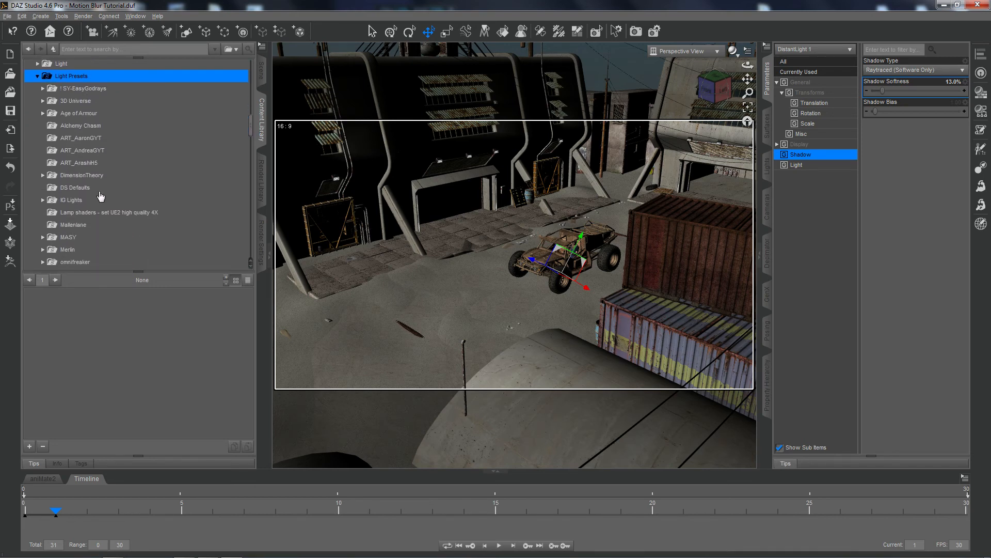
click(61, 114)
click(43, 113)
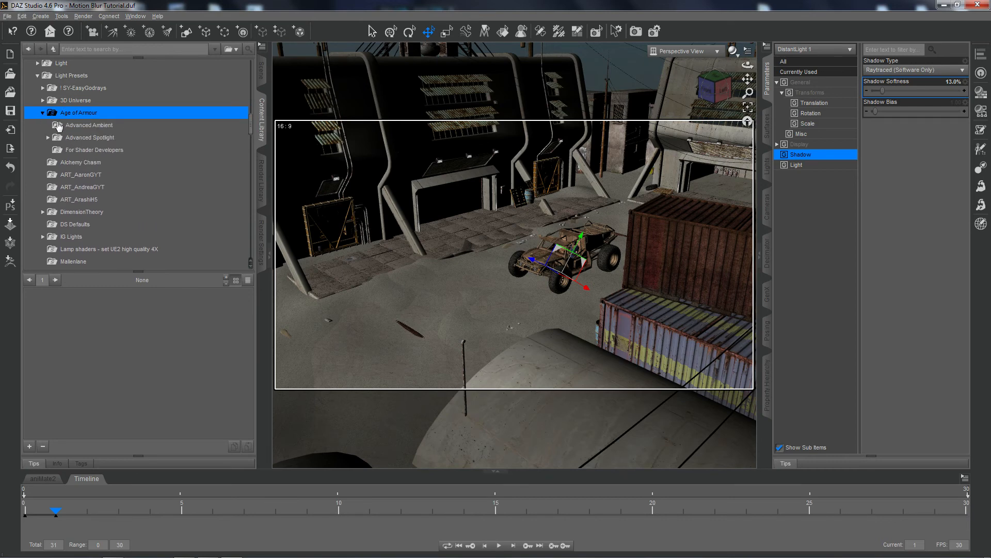
click(76, 127)
double_click(109, 309)
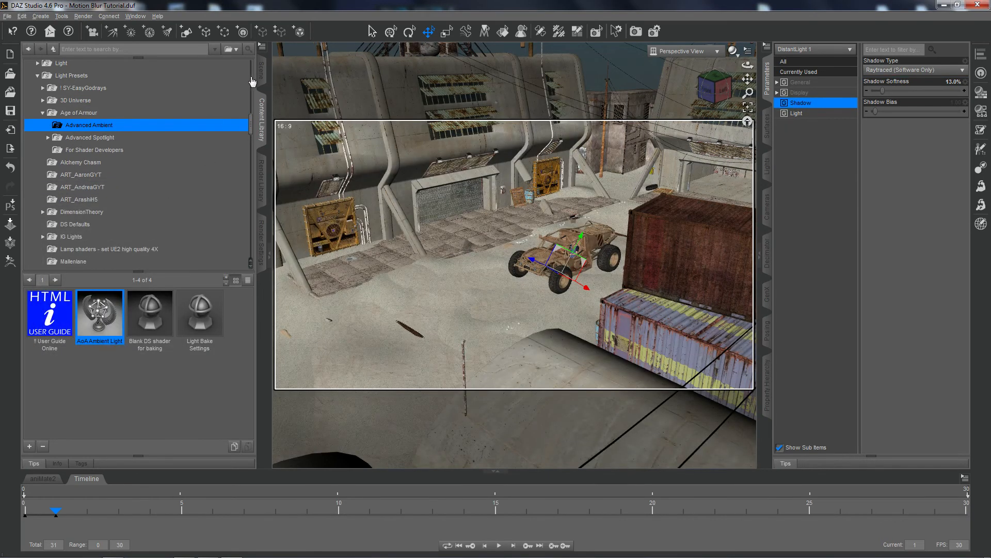
Set the Advanced Ambient Light's Light Intensity to 44%.
click(261, 73)
click(98, 91)
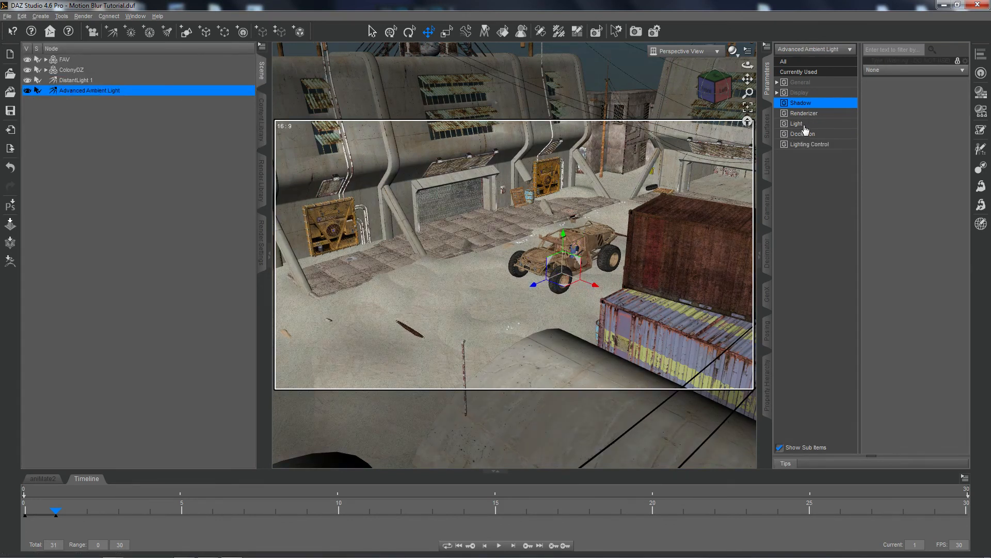
click(804, 126)
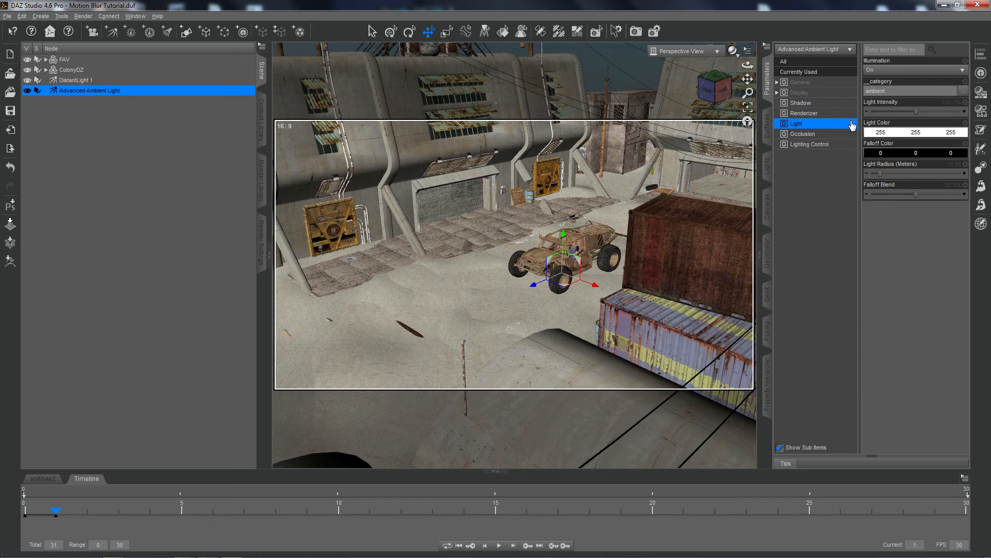
click(947, 104)
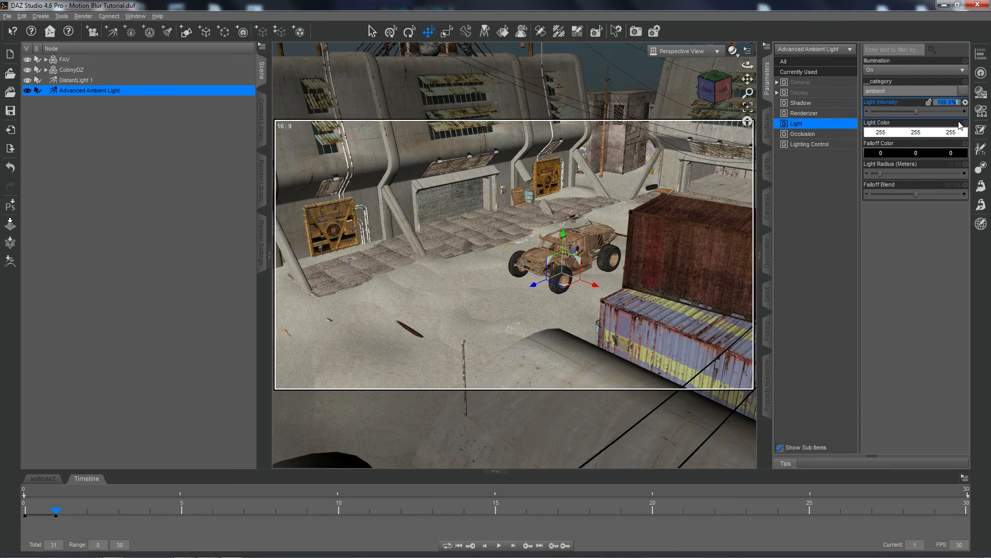
text(44)
key(Return)
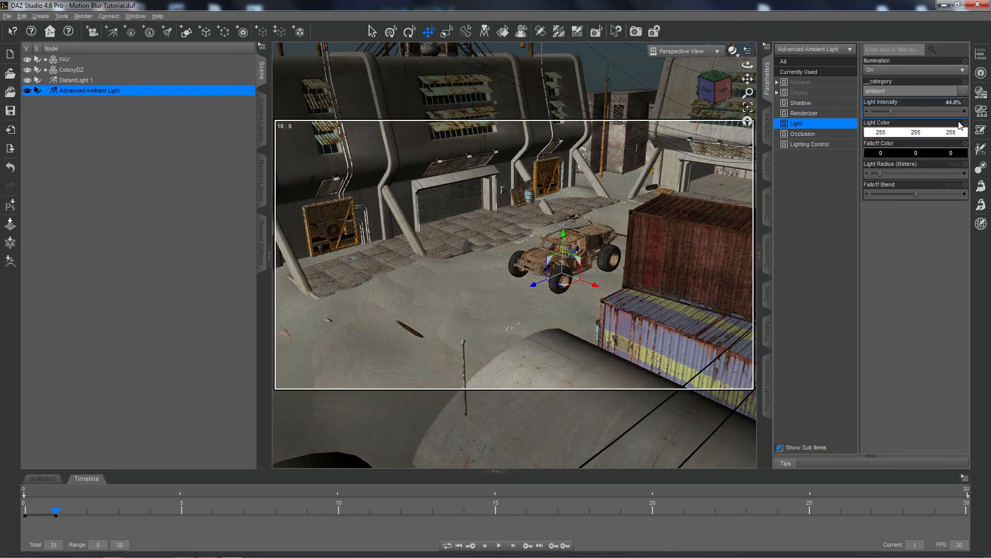
Set the ambient light's Light Color to the basic blue 0, 128, 255.
click(908, 133)
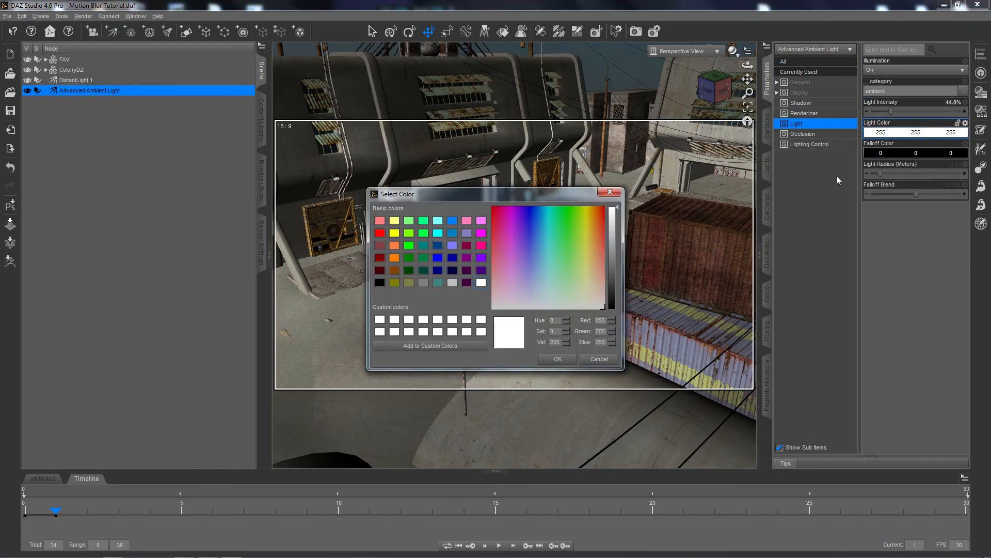
click(452, 221)
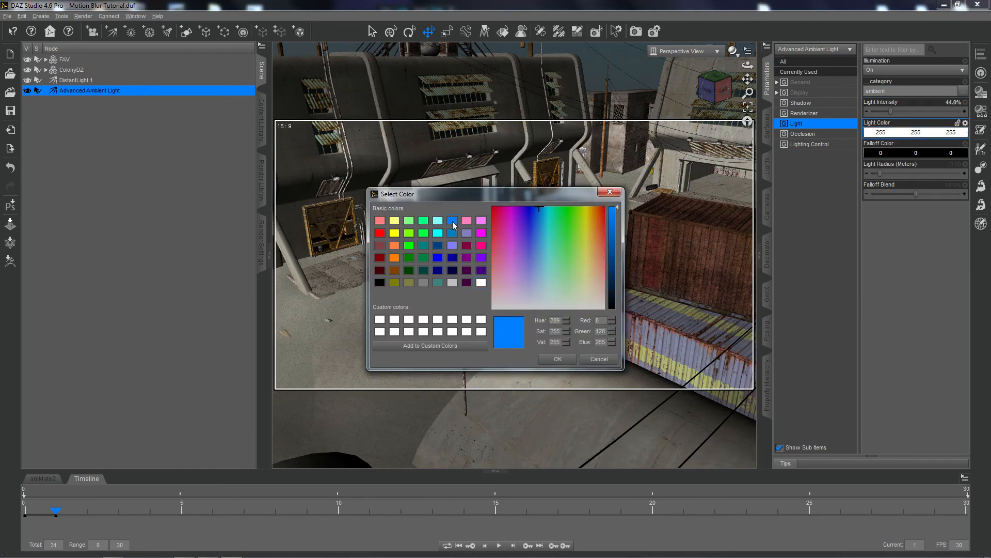
click(560, 360)
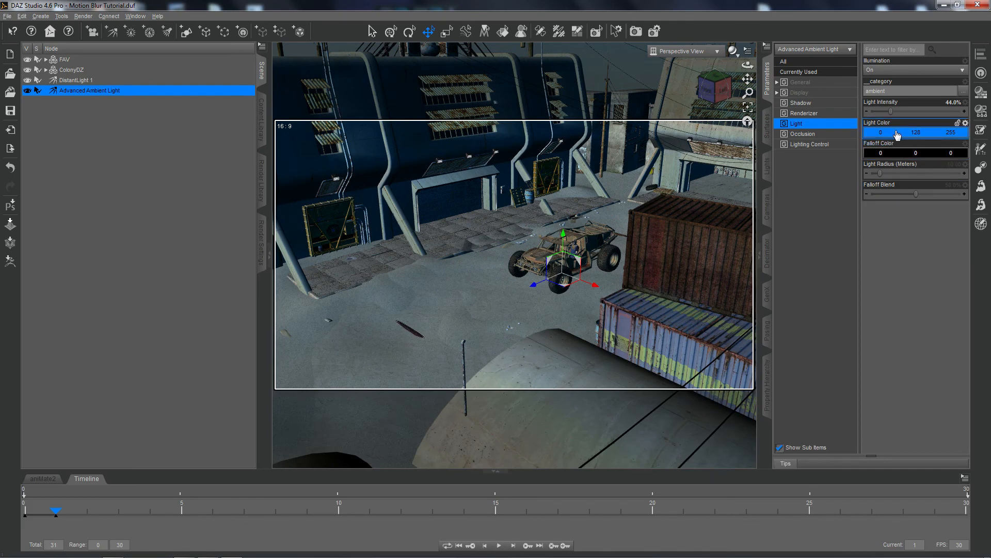
Set the ambient light's occlusion Hitmode to Primitive (Faster).
click(803, 136)
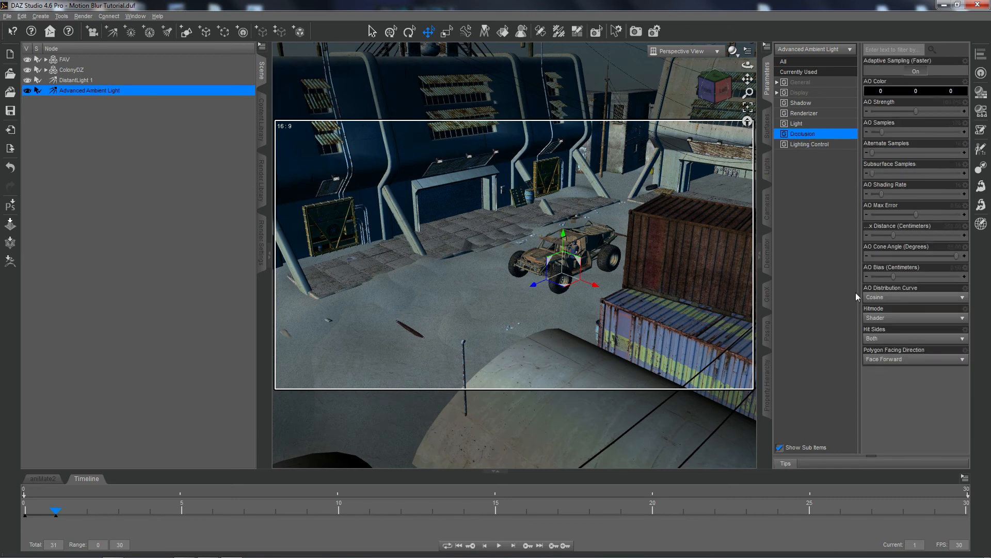
click(874, 318)
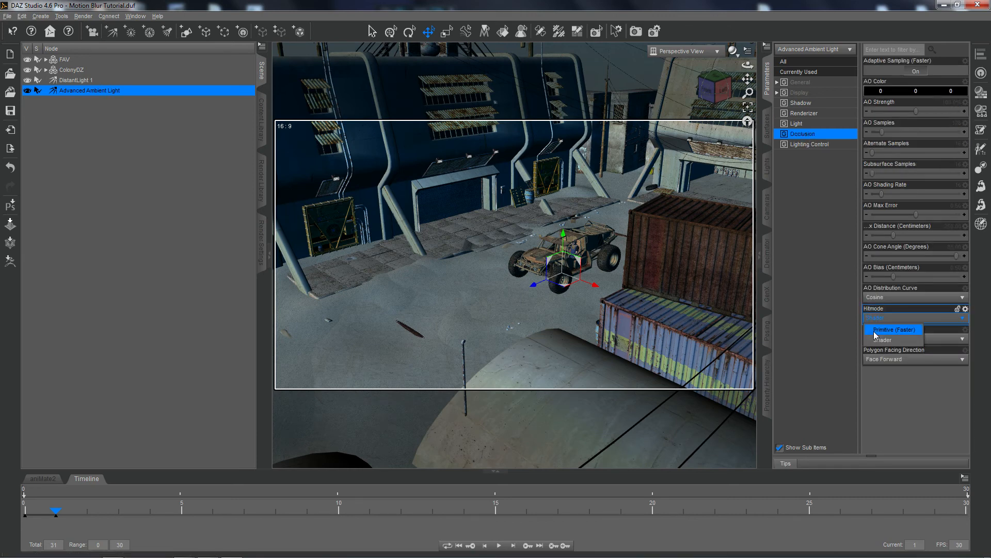
click(873, 330)
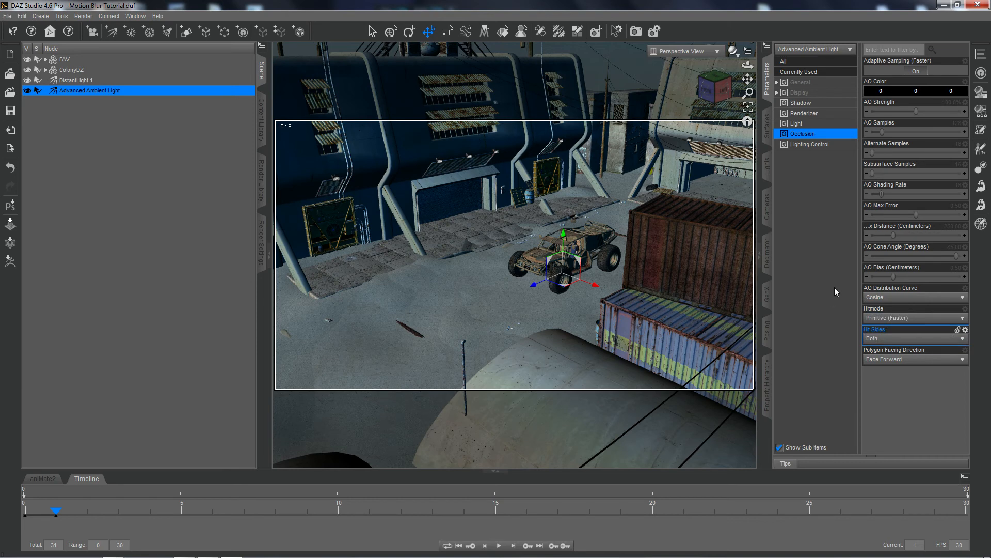
Soften the ambient light's Light Color to a paler blue with red 69 and green 180.
click(797, 124)
click(893, 133)
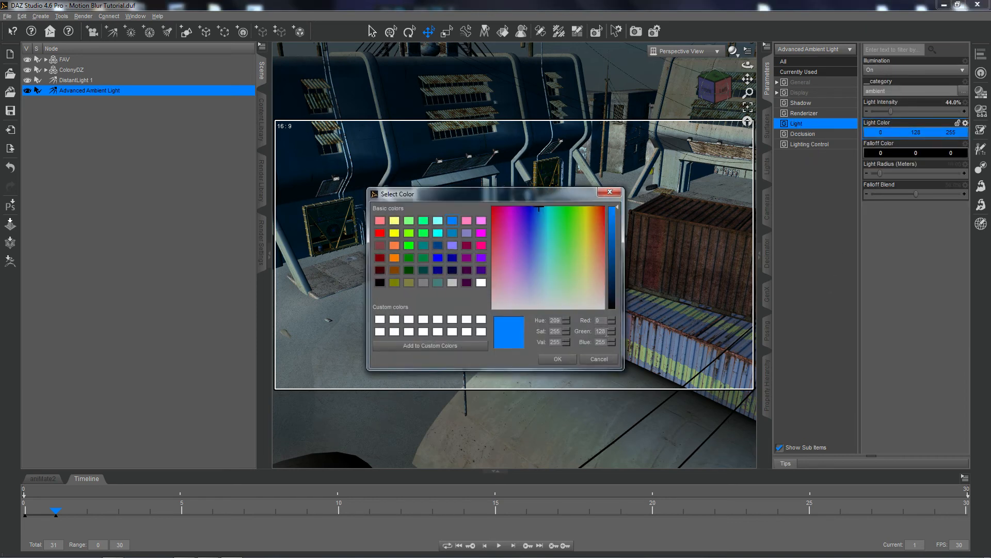
double_click(601, 330)
drag(601, 321, 585, 321)
text(69)
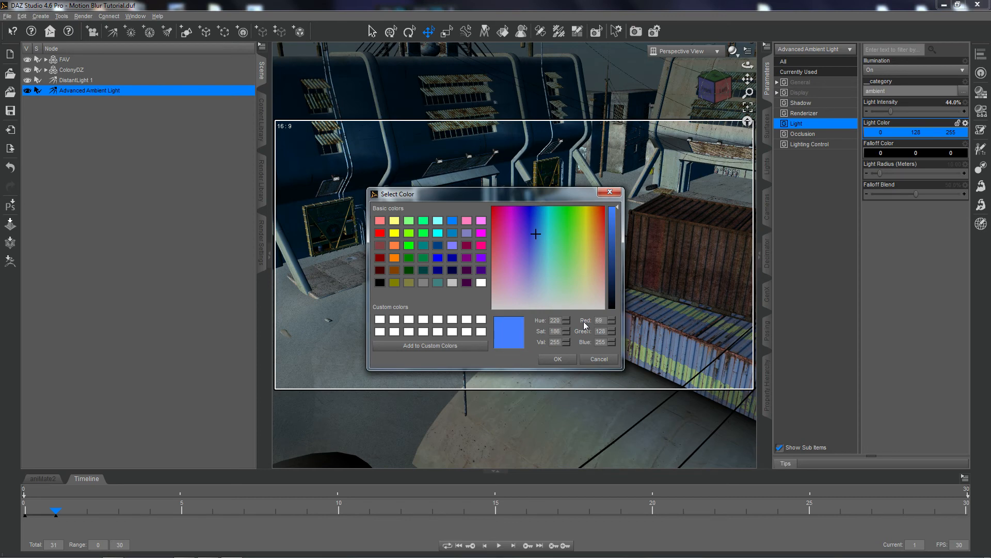
drag(602, 331, 576, 331)
text(180)
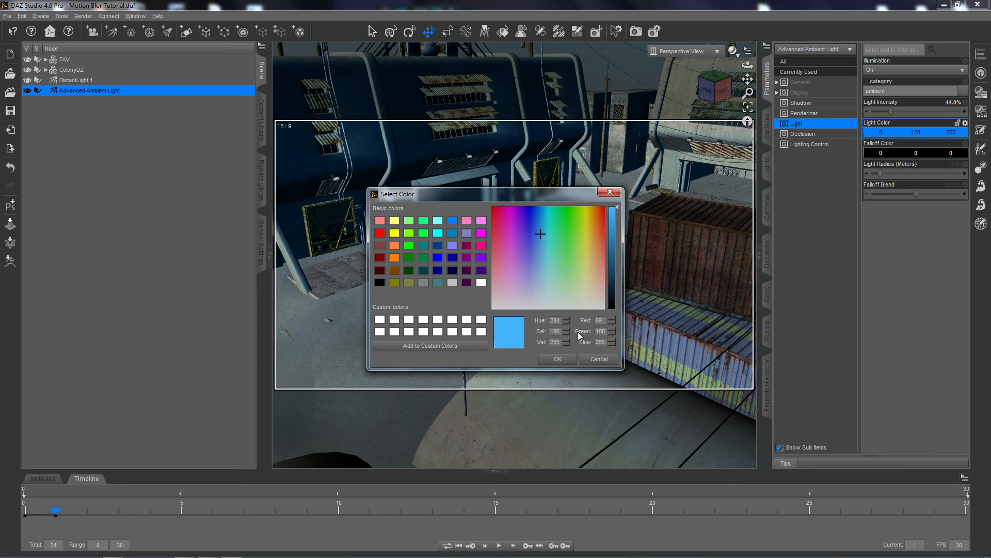
click(555, 359)
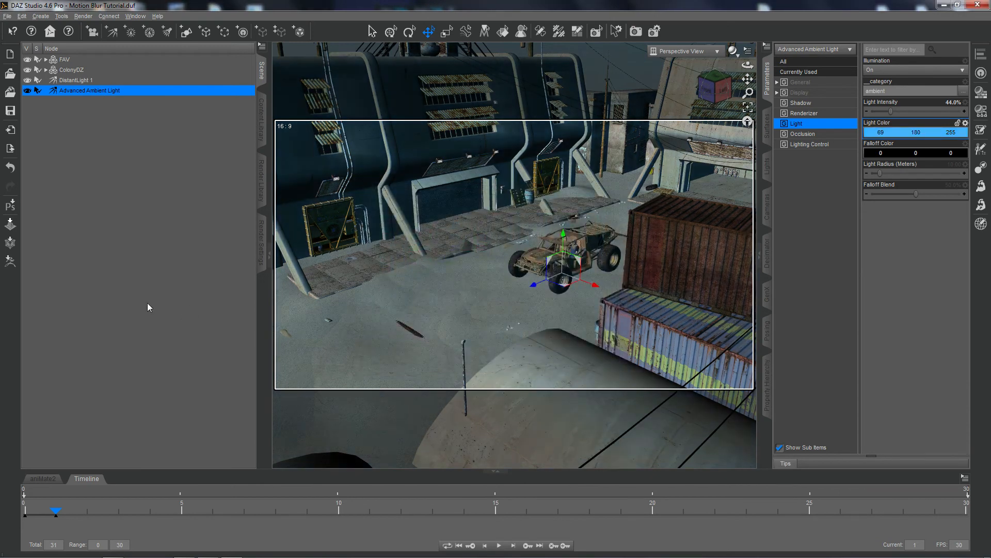
Set the render dimensions to 1600 x 900 pixels and the Shading Rate to 0.50, and save the scene.
click(263, 227)
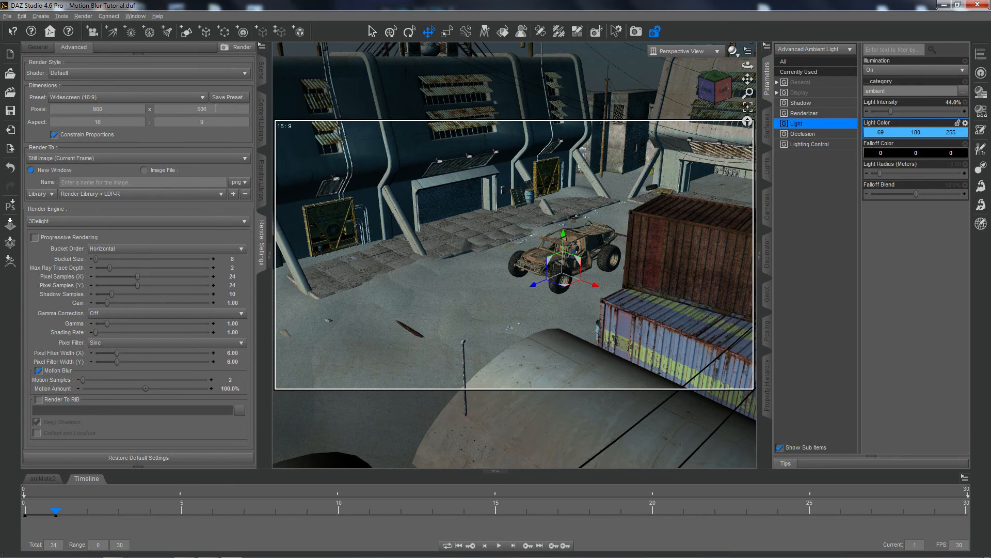
drag(216, 109, 174, 110)
text(900)
click(232, 332)
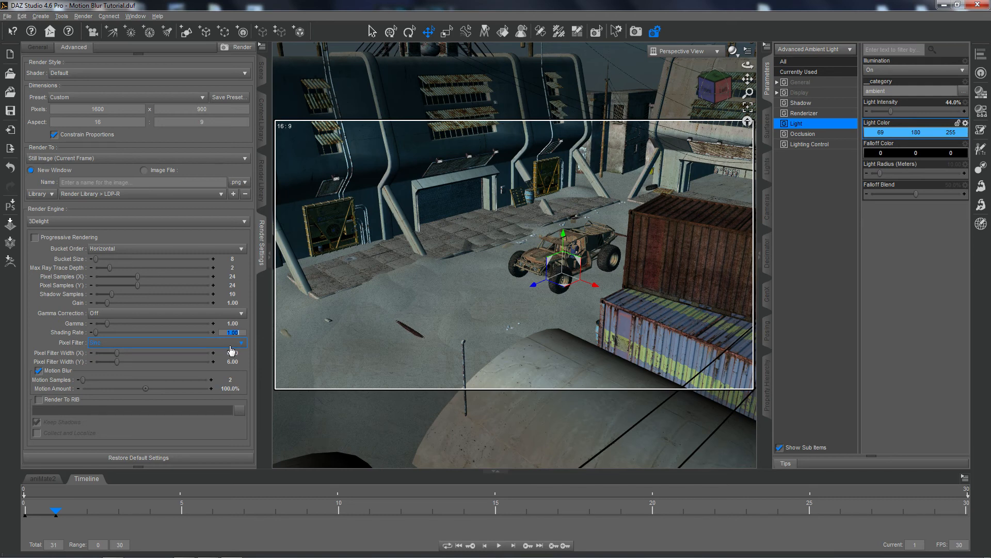
text(.5)
key(Return)
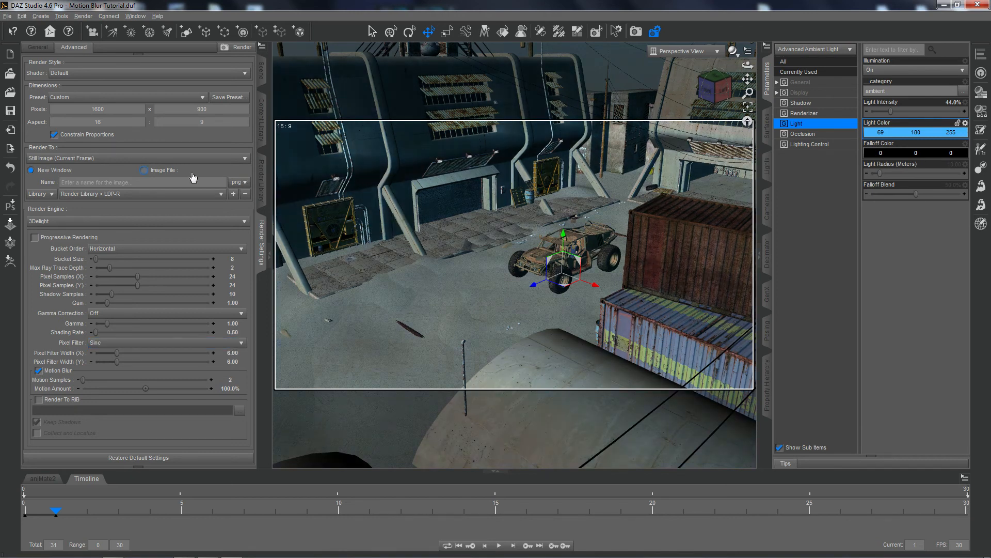
click(11, 117)
Run a test render of the current frame to check the lighting, and cancel it partway.
click(636, 33)
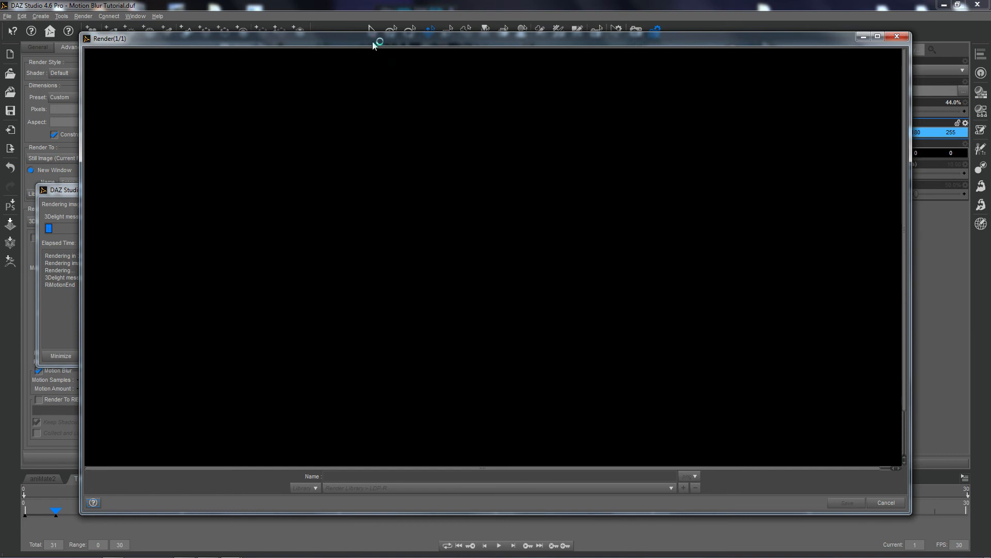
drag(367, 40, 499, 43)
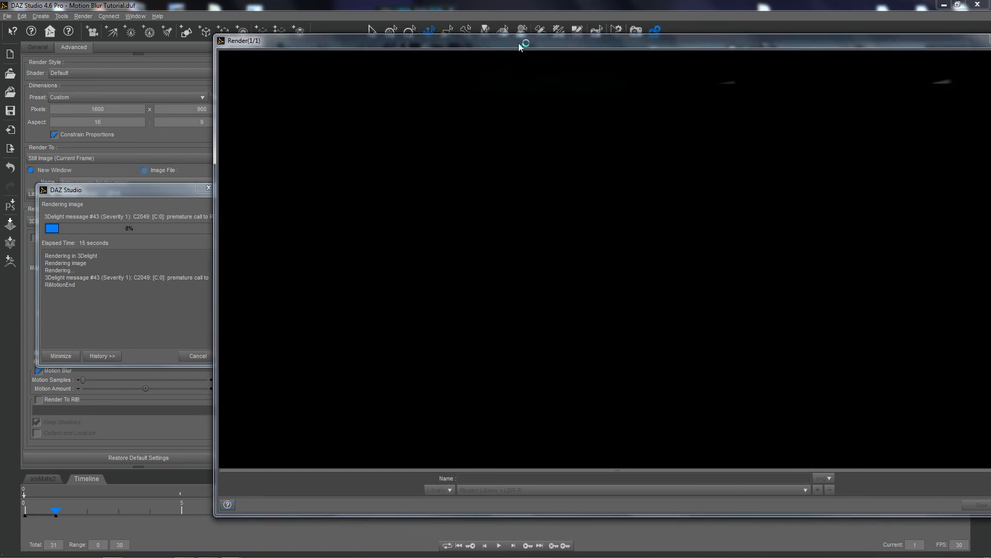
drag(570, 40, 495, 45)
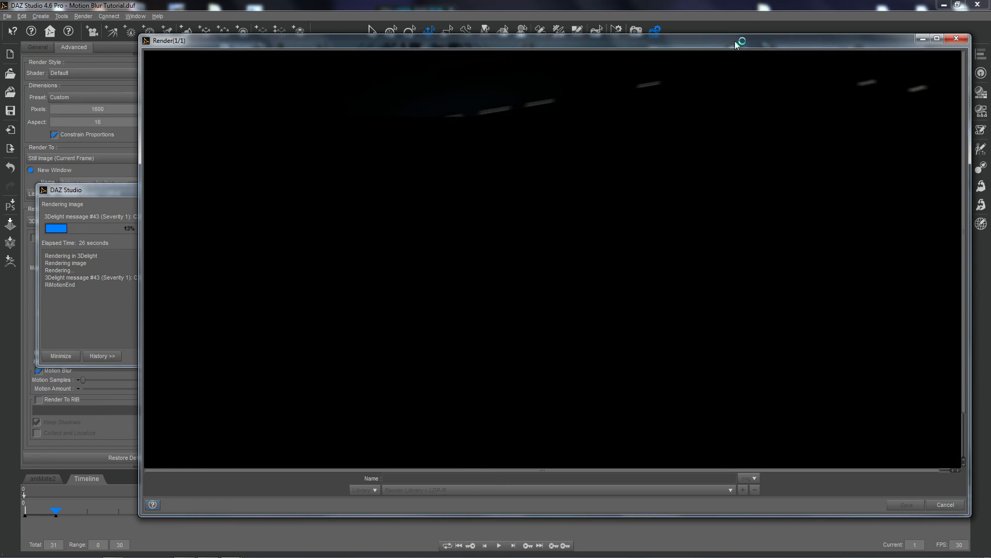
drag(737, 45, 717, 54)
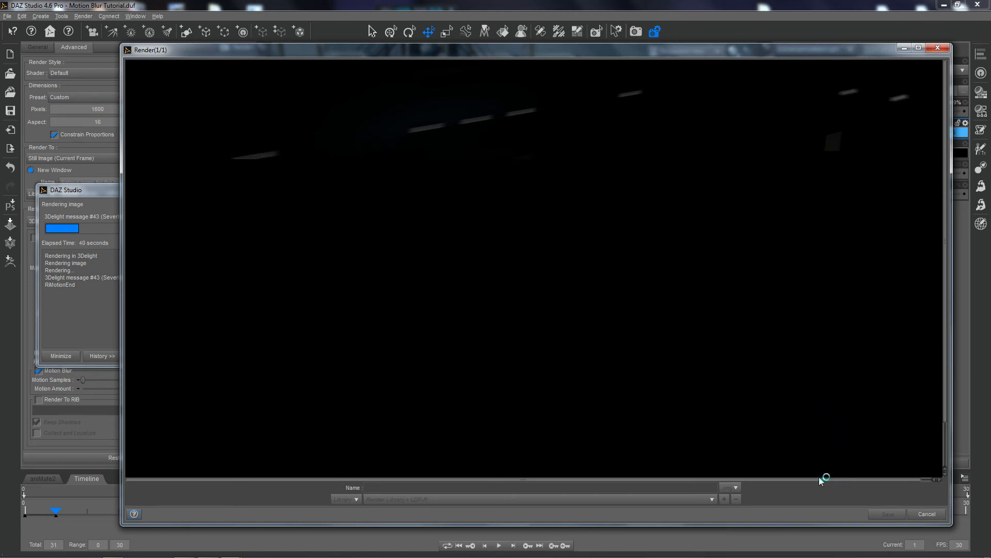
drag(694, 52, 687, 294)
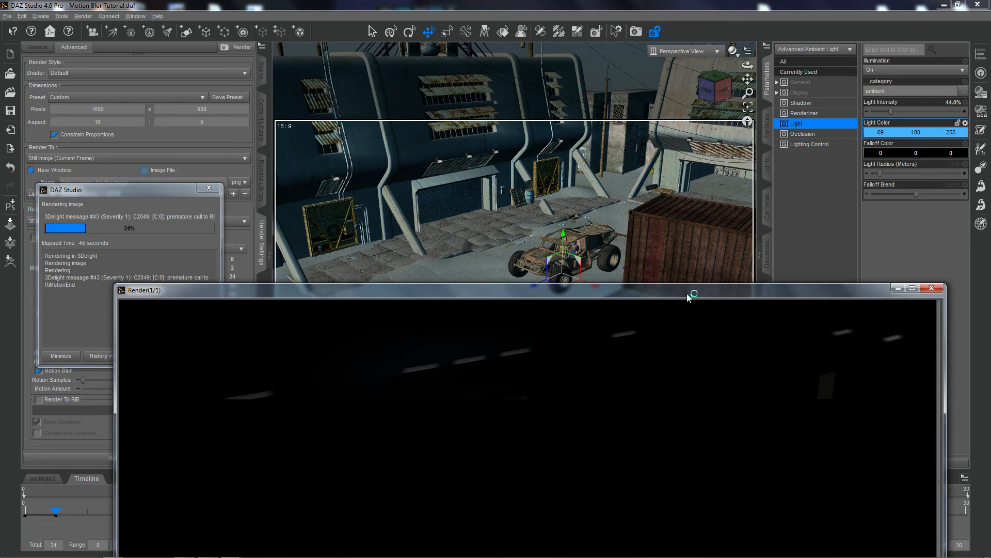
drag(687, 294, 697, 52)
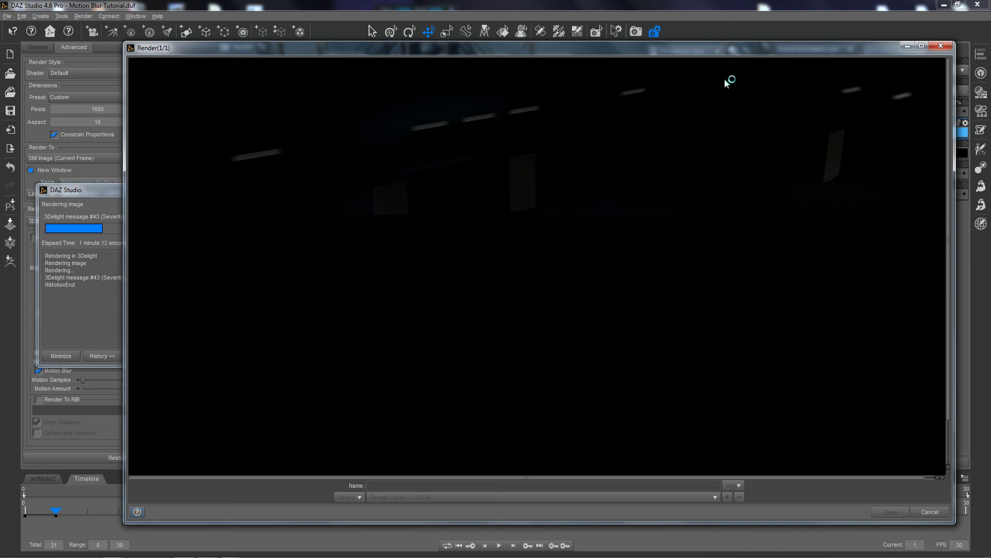
click(928, 516)
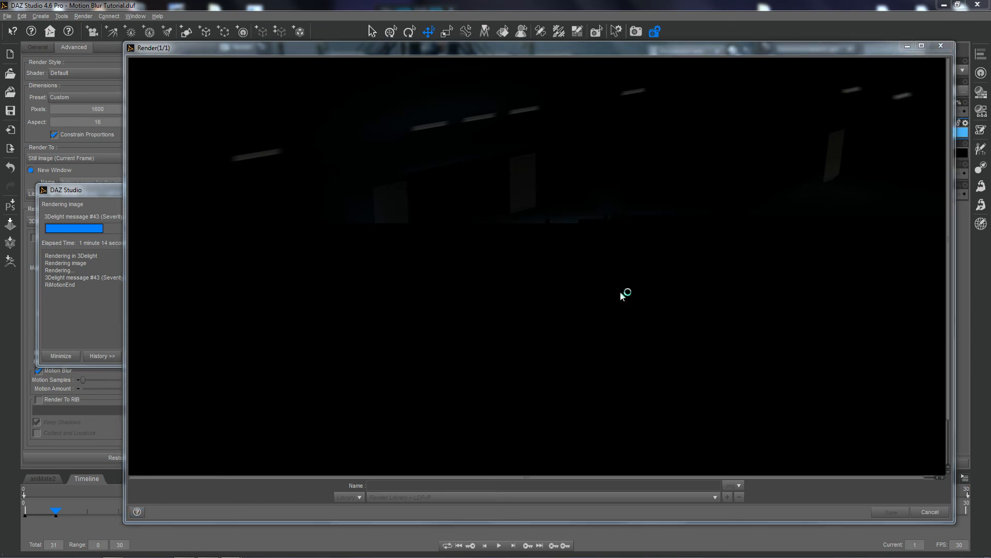
click(522, 297)
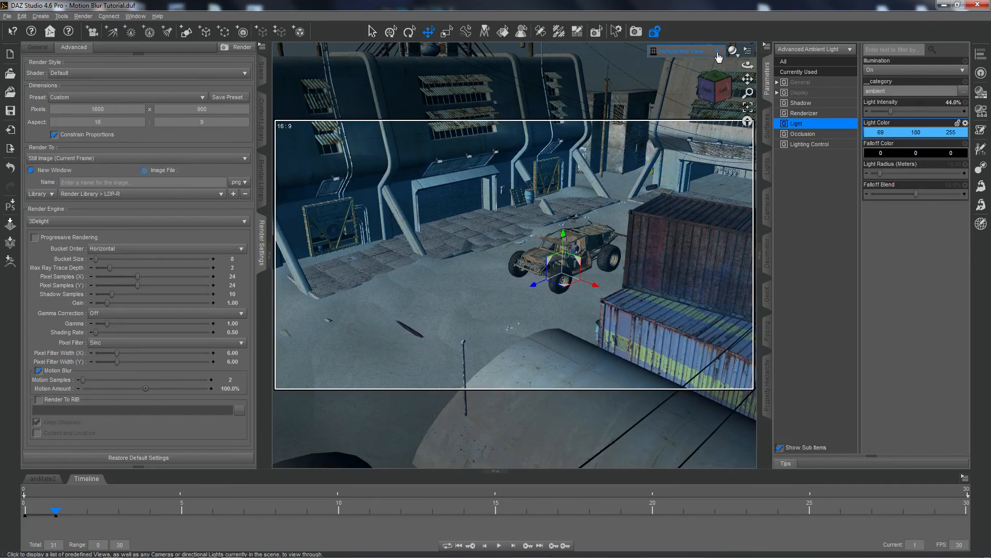
Look through DistantLight 1 to find the SkyDome blocking it, hide the SkyDome, and return to Perspective View.
click(689, 51)
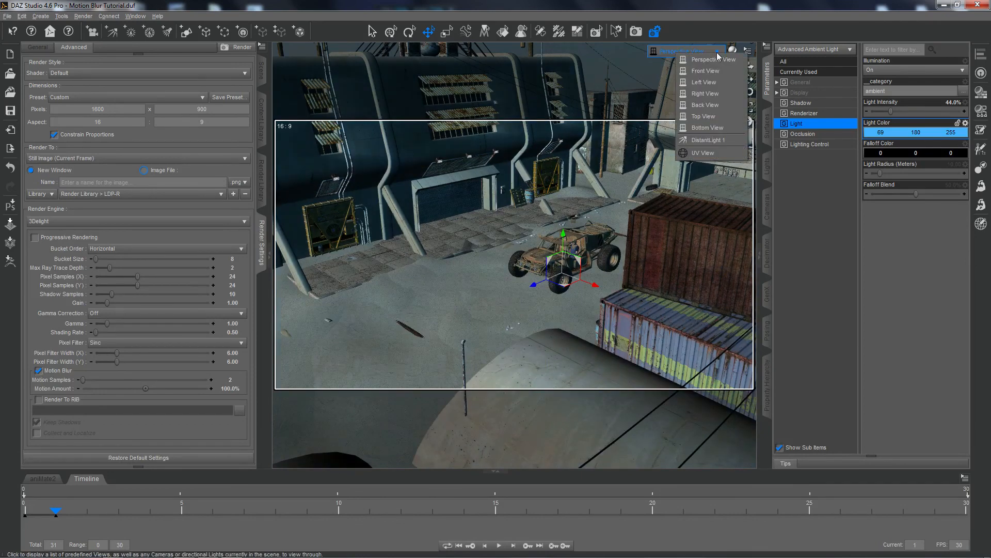
click(693, 139)
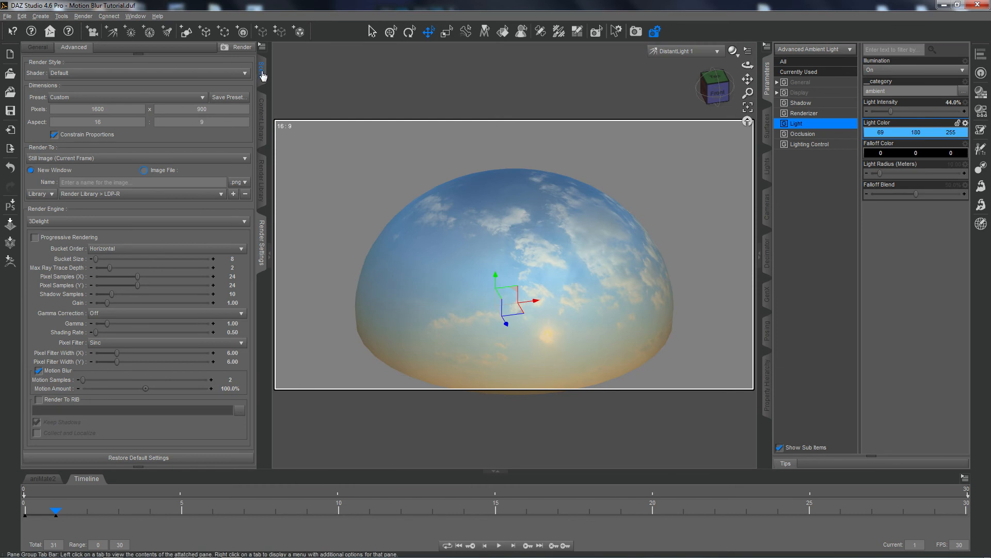
click(448, 251)
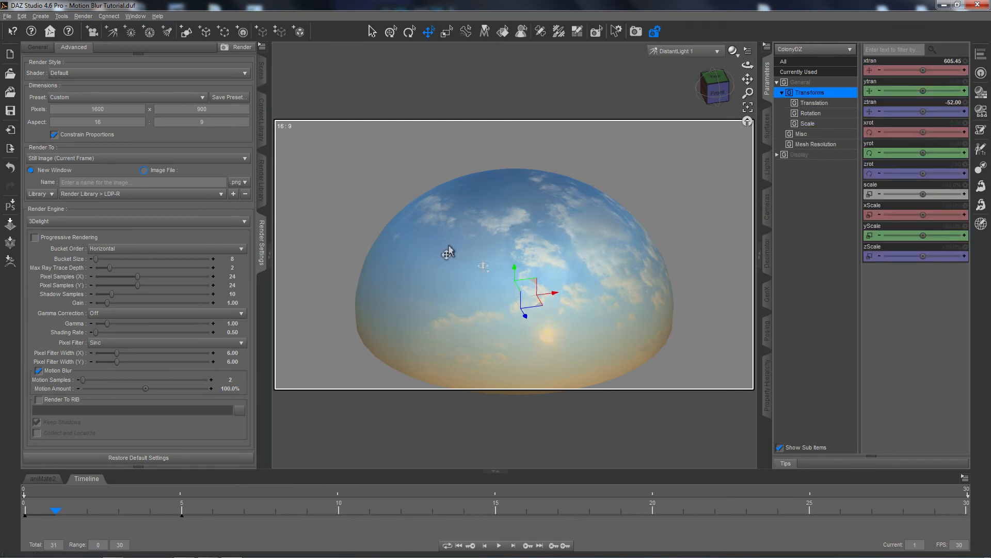
click(448, 251)
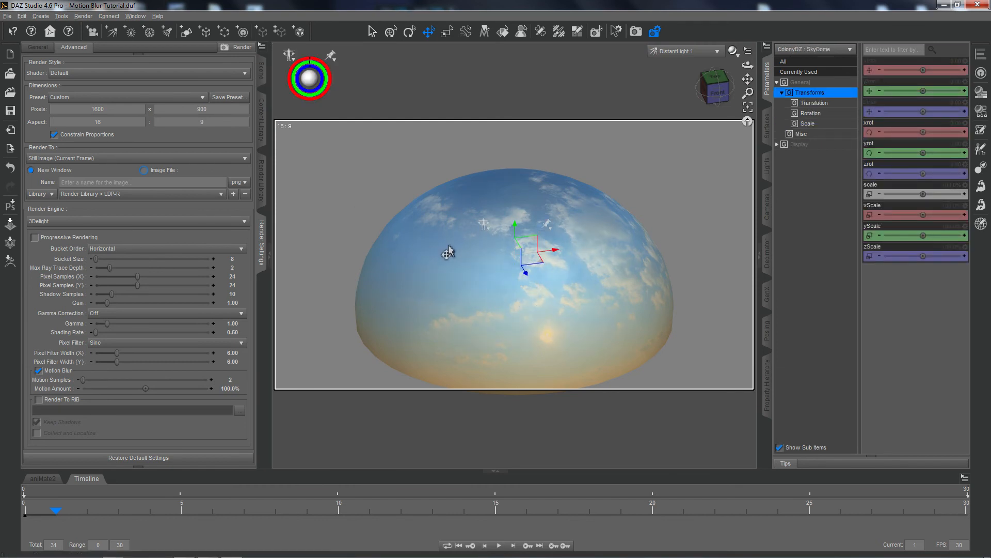
click(263, 77)
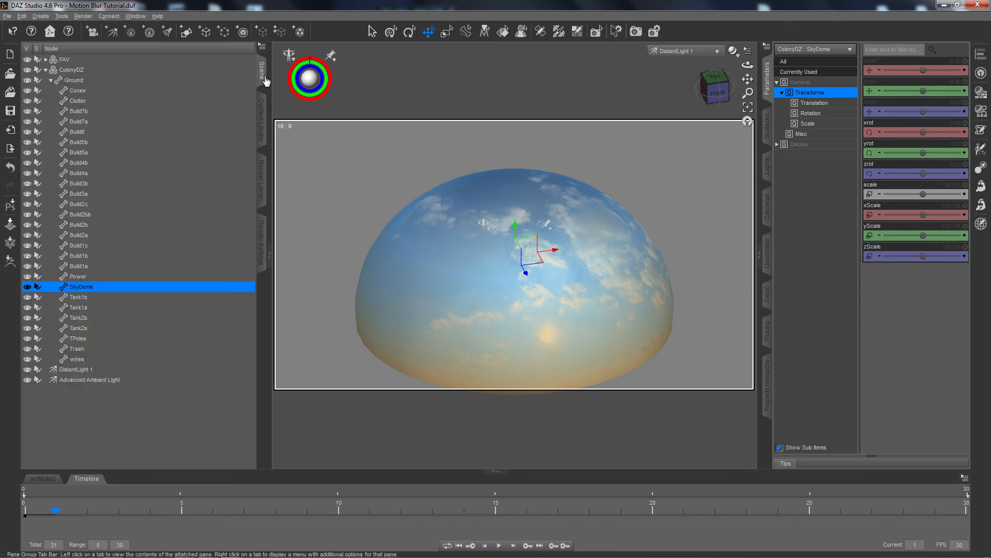
click(26, 287)
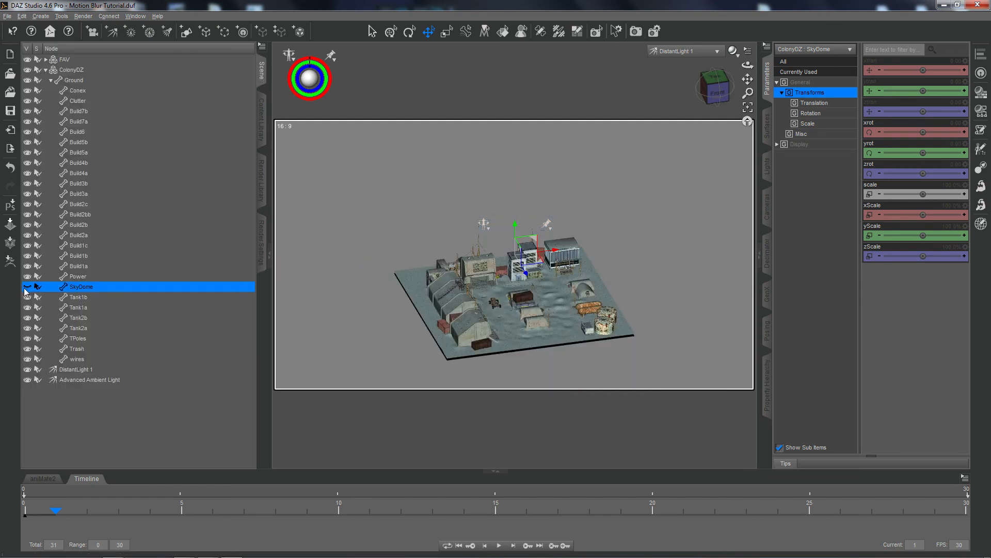
click(709, 53)
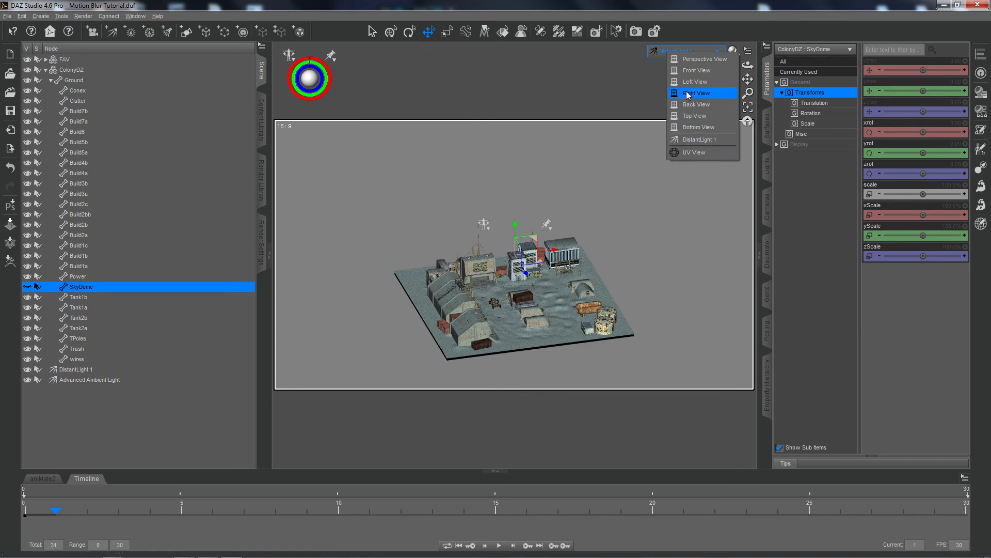
click(691, 60)
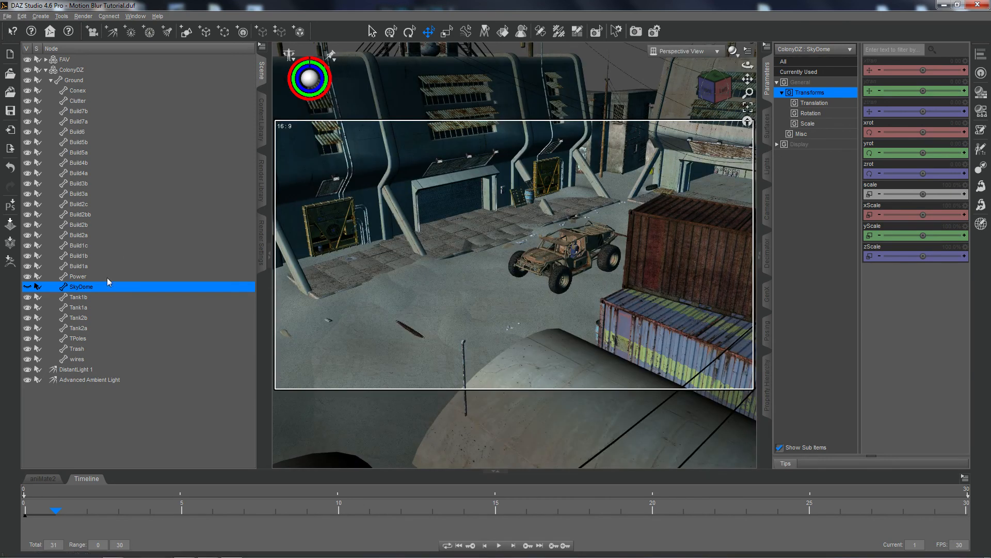
Set DistantLight 1's Color to a warm pale yellow of 255, 243, 178.
click(82, 369)
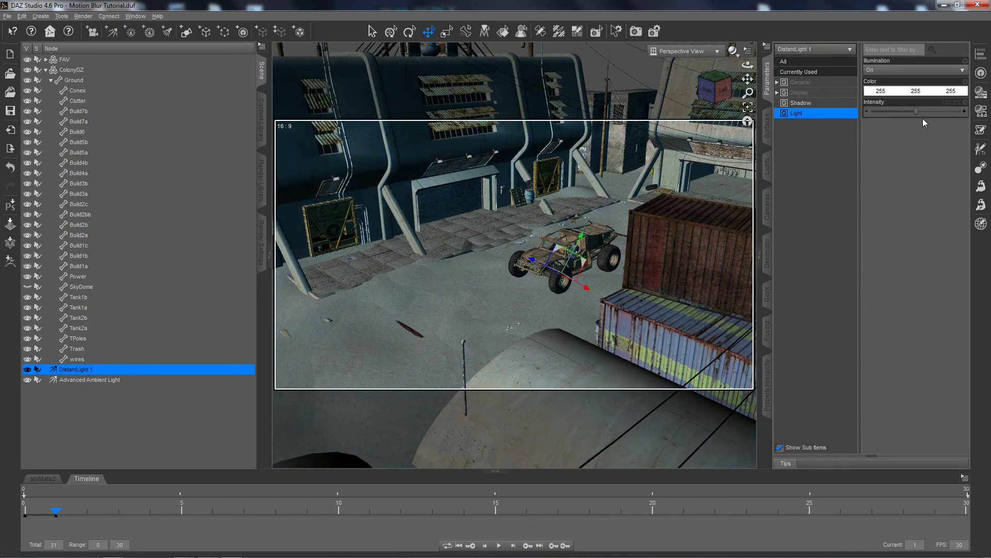
click(891, 91)
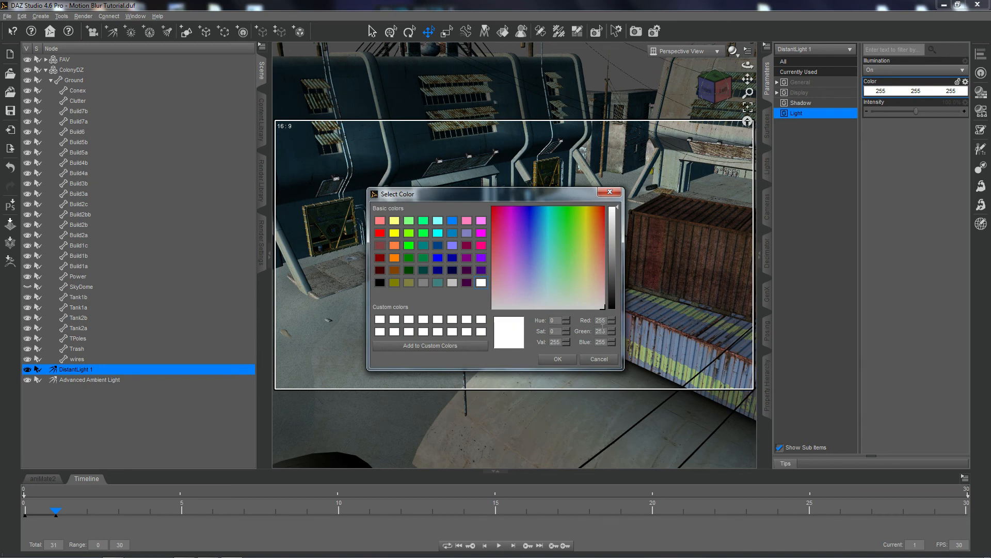
drag(604, 331, 590, 331)
text(243)
text(178)
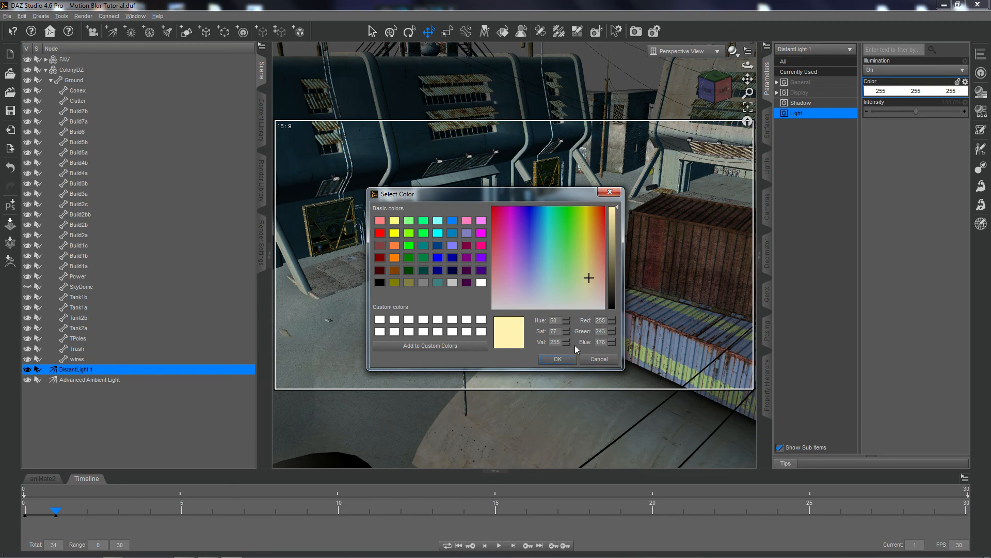
click(554, 360)
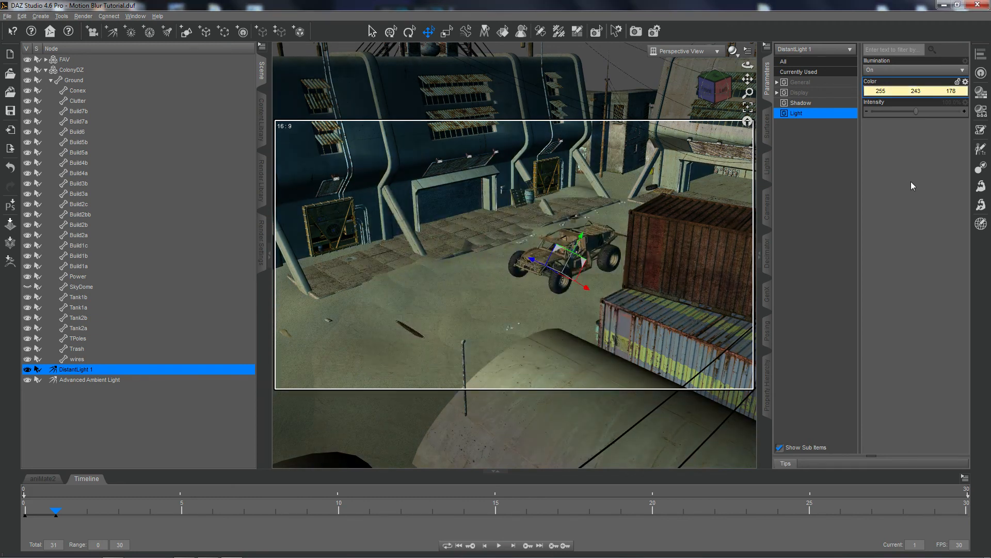
Set the Advanced Ambient Light's Light Intensity to 55%.
click(88, 381)
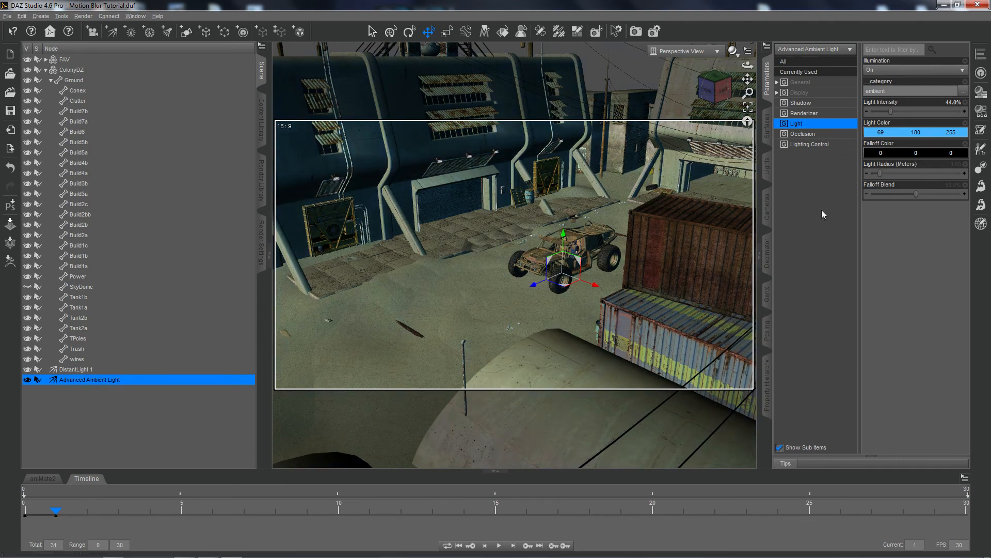
click(947, 102)
text(55)
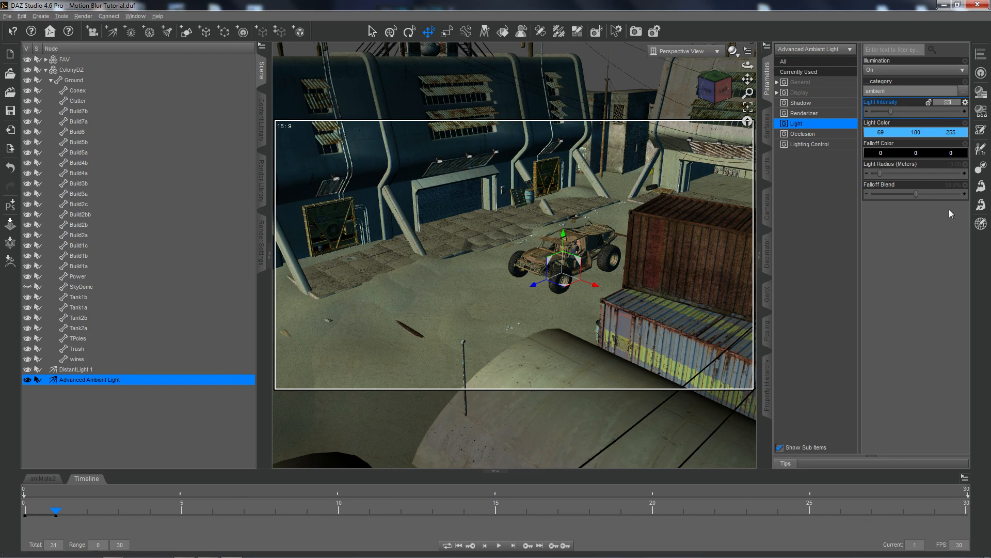
key(Return)
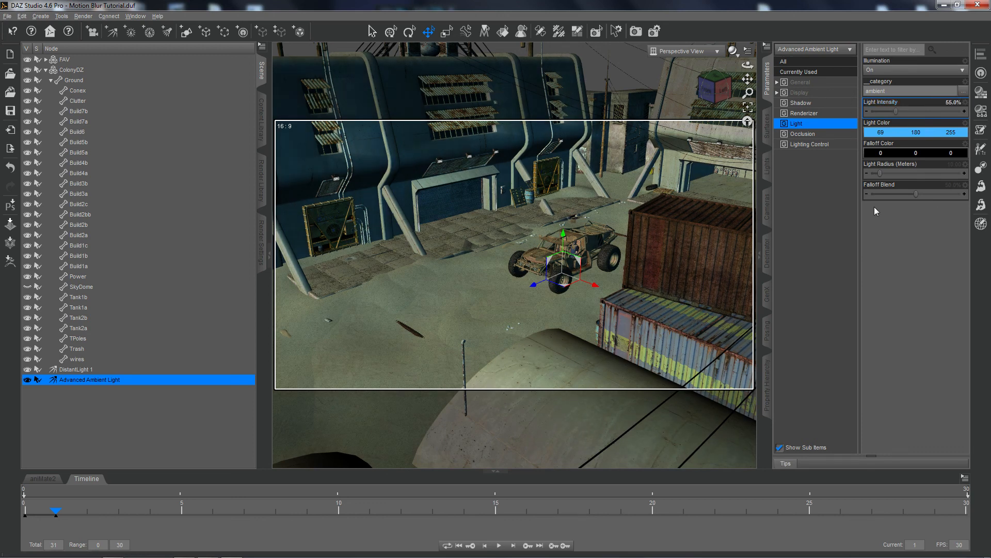
Test-render the frame with the SkyDome hidden to check both lights, and cancel the render.
click(638, 32)
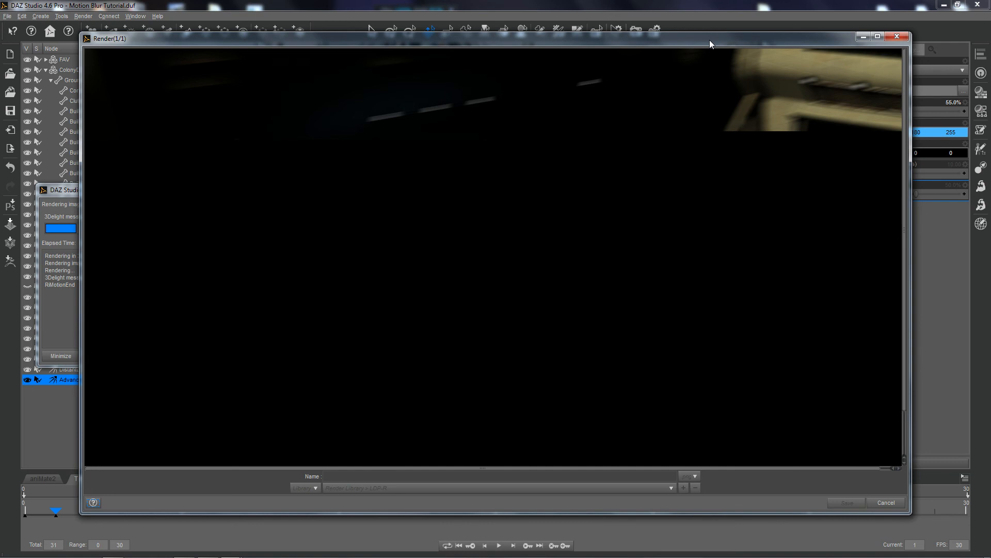
click(886, 503)
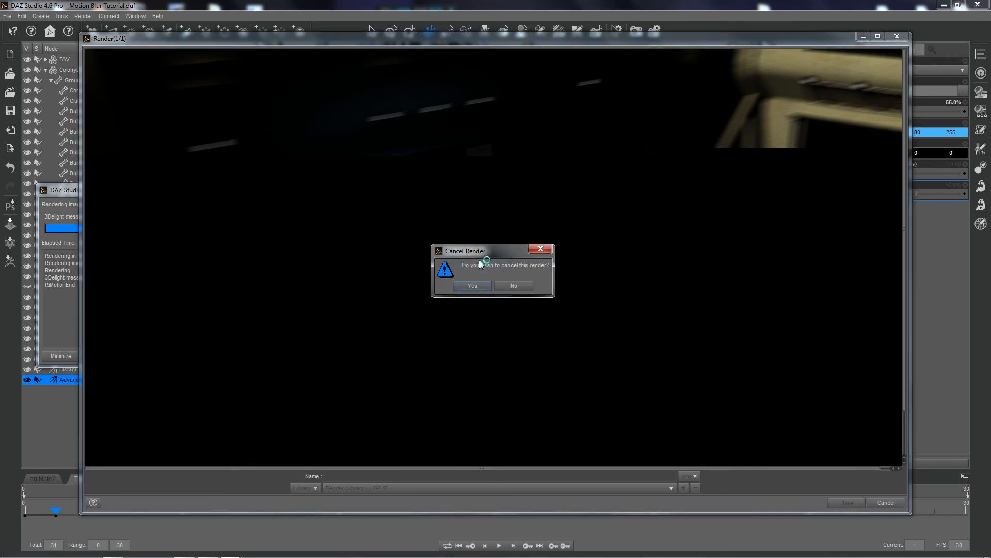
click(473, 286)
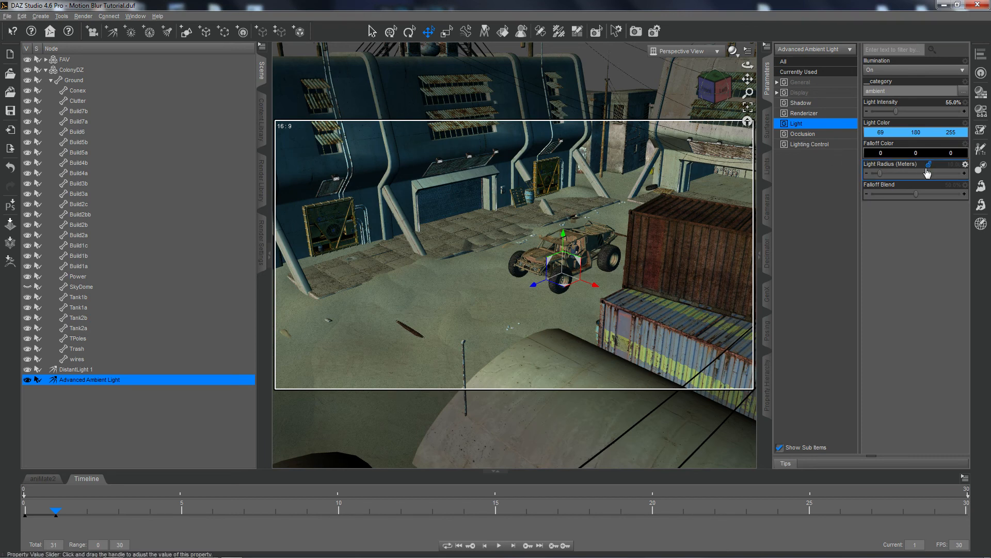
Set the Advanced Ambient Light's Light Radius to 0.00 meters and its Light Intensity to 44%.
drag(880, 173, 825, 183)
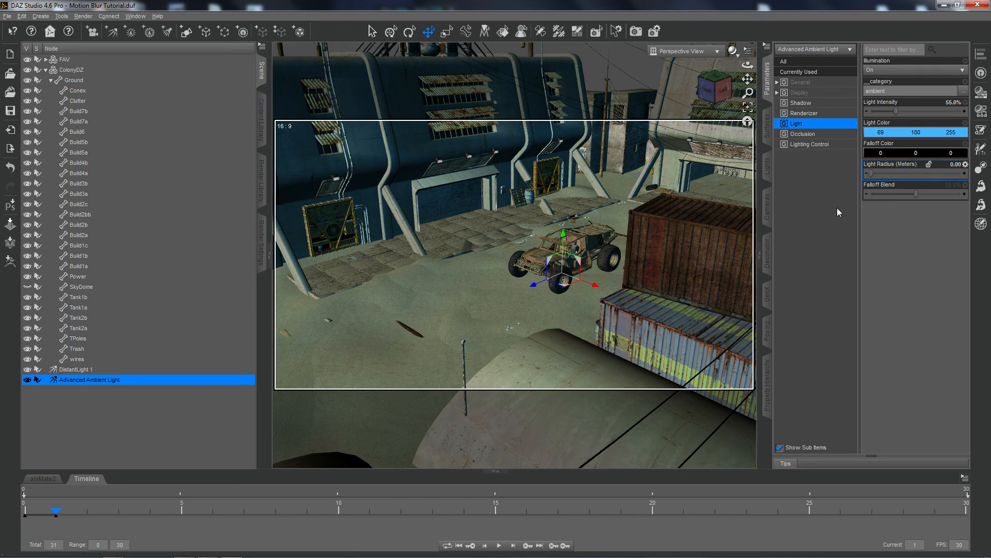
click(948, 104)
text(44)
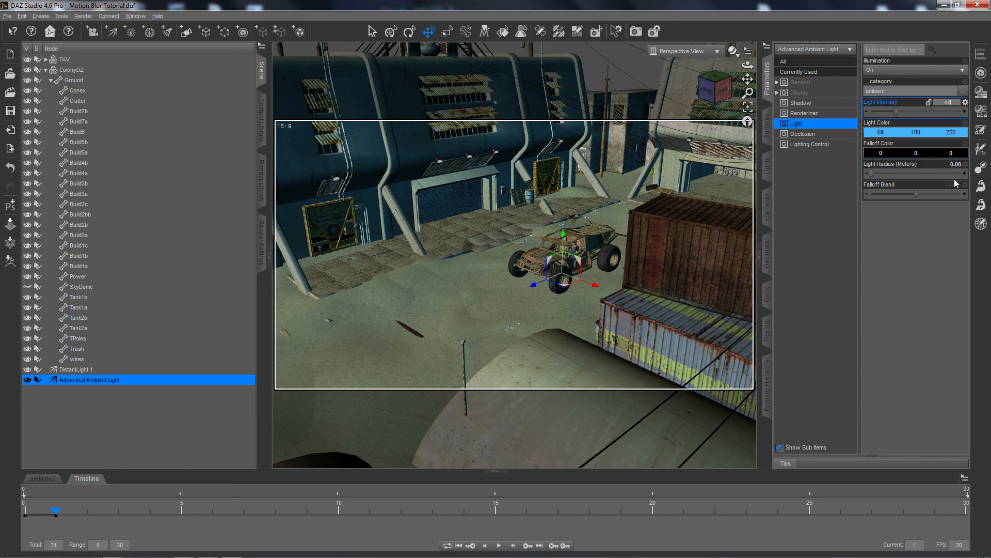
key(Return)
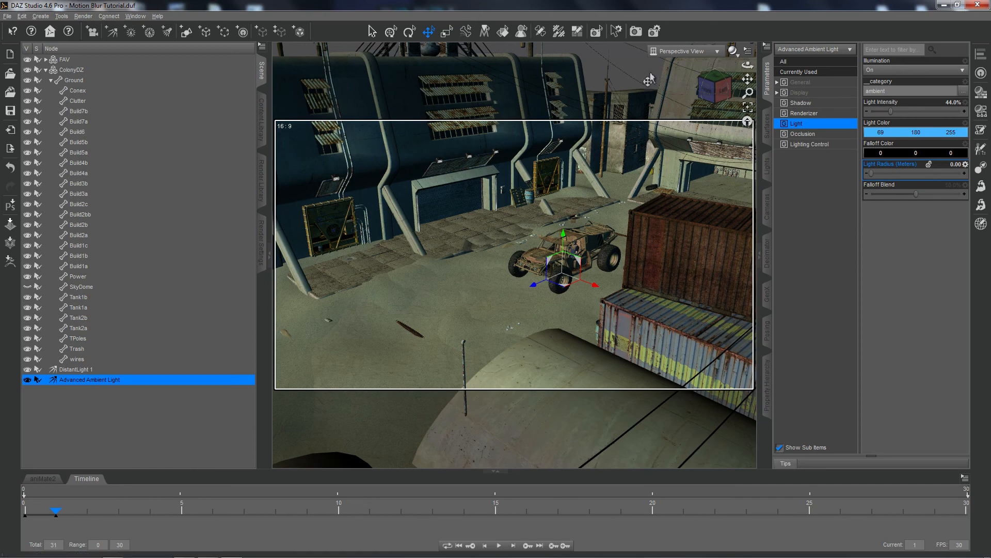
Start a new render of the current frame and maximize the render window.
click(636, 32)
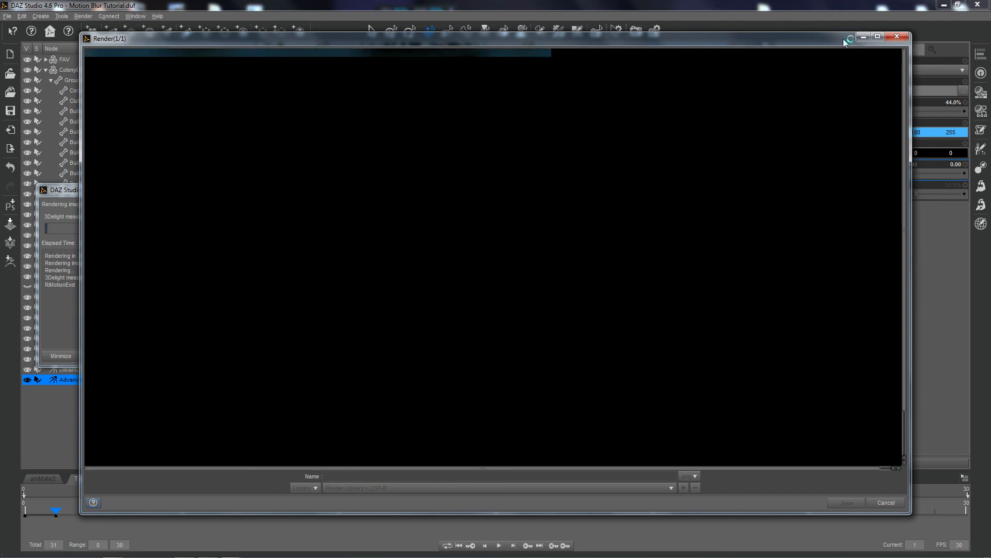
click(877, 36)
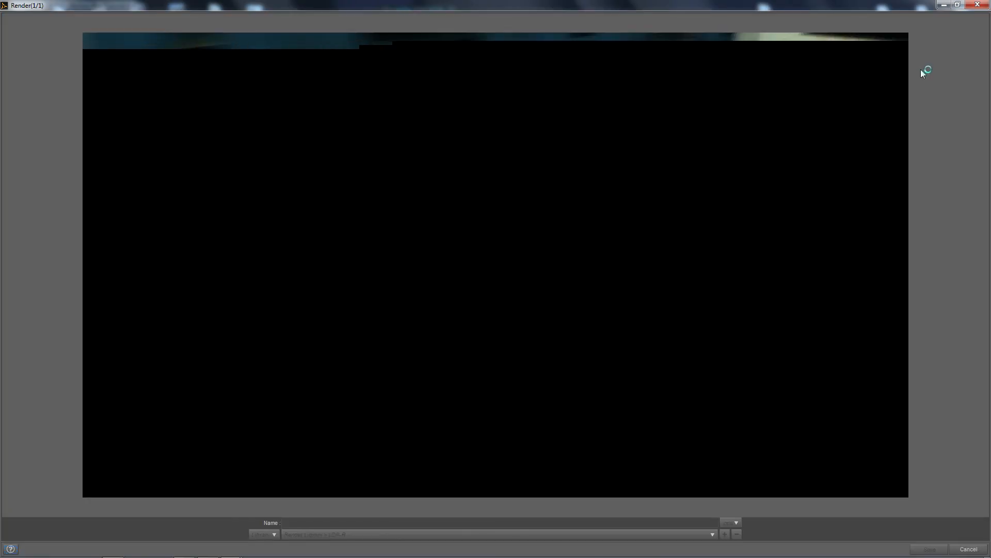